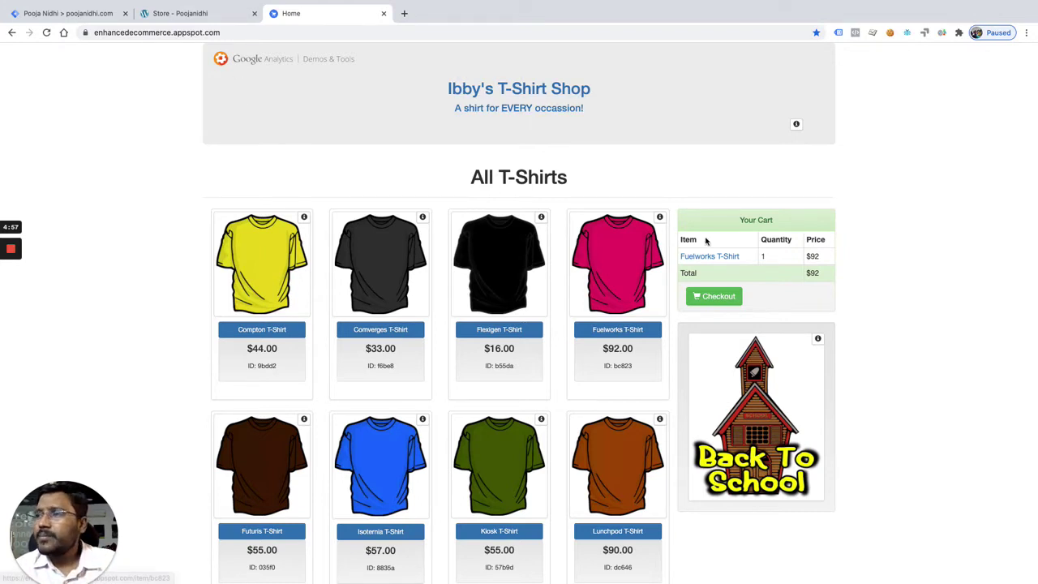
Step: Open the home page's tracking code sample and examine the gtag.js view_item_list event and its items array
scroll(393, 348, "down", 2)
scroll(424, 292, "up", 3)
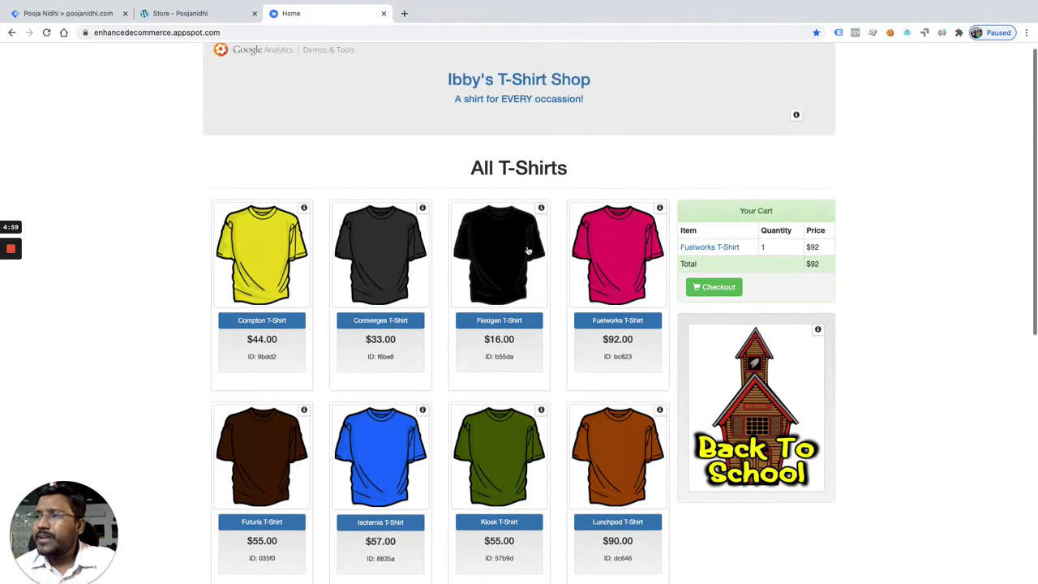
left_click(796, 115)
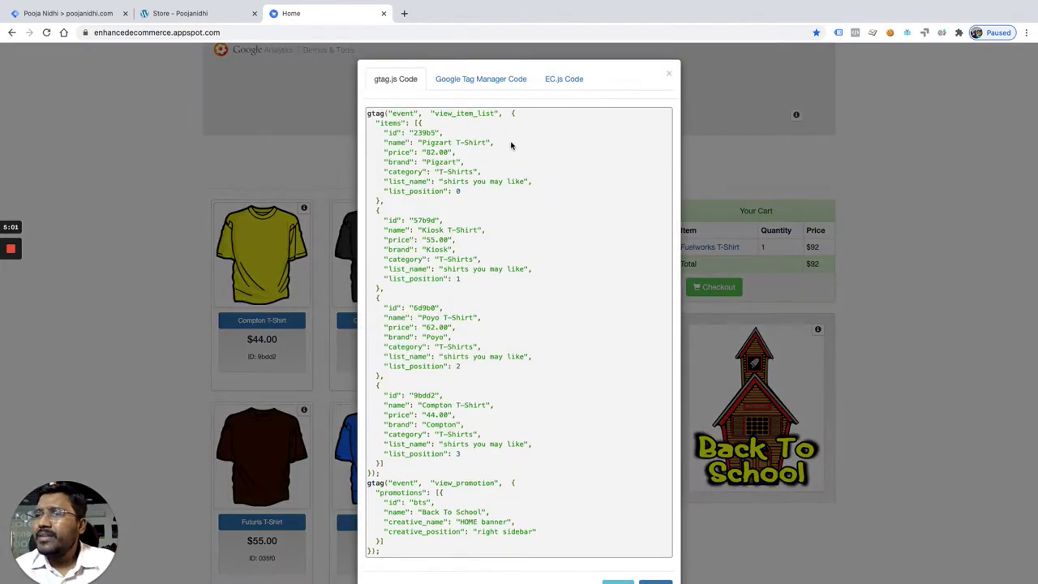
double_click(380, 116)
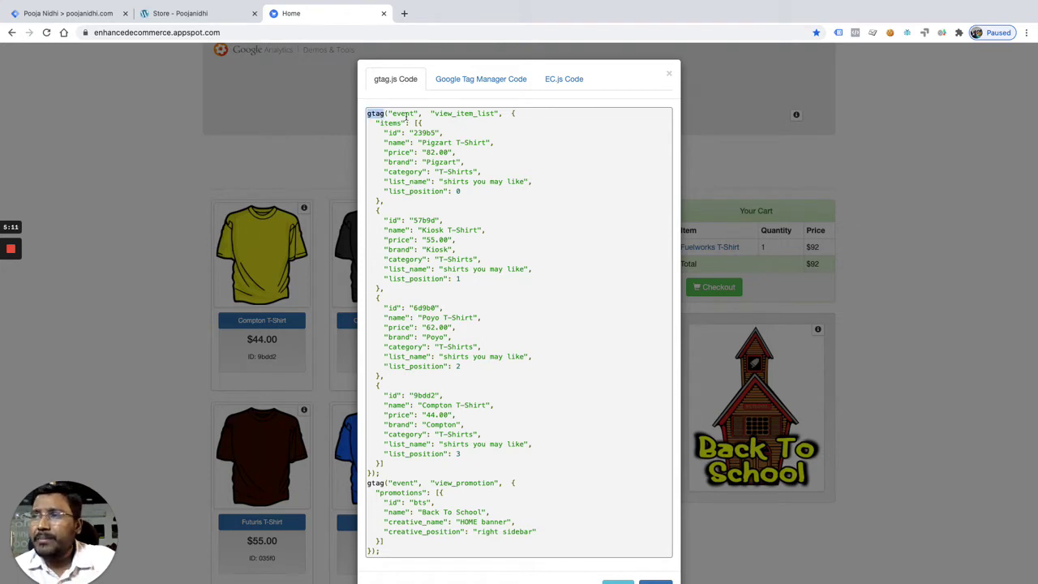
double_click(468, 113)
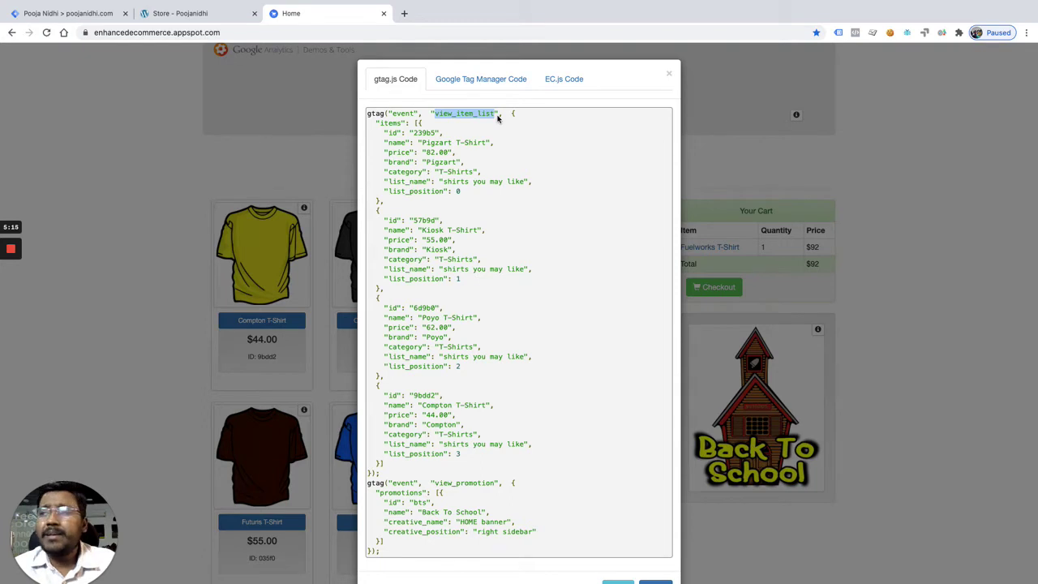
left_click(453, 122)
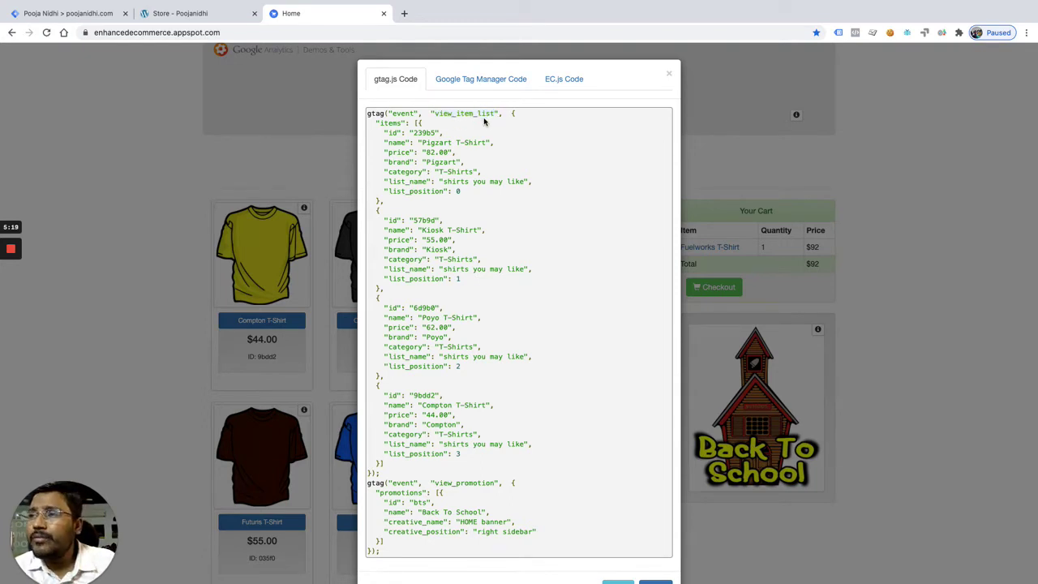
double_click(486, 116)
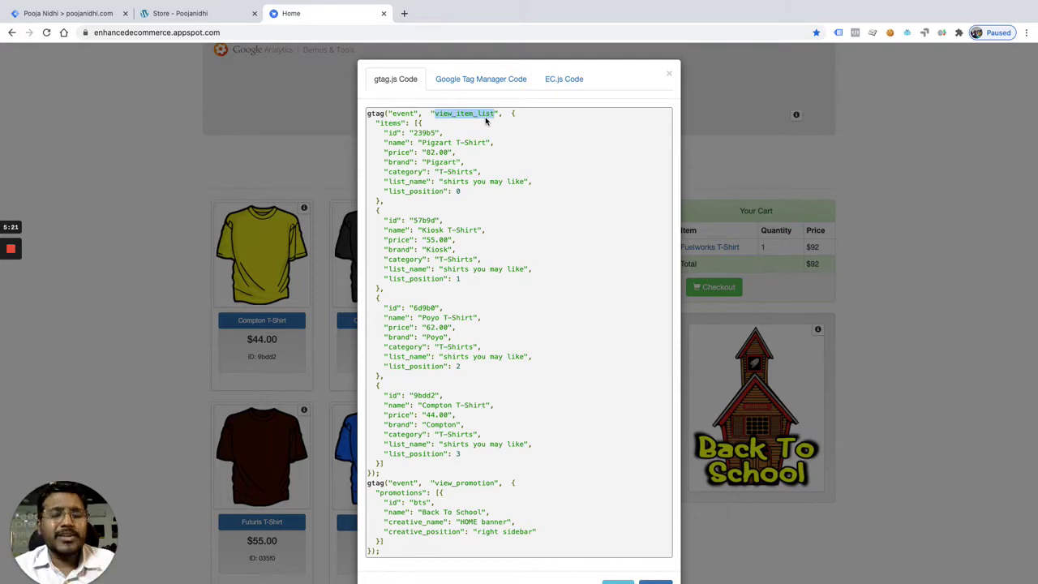
double_click(391, 123)
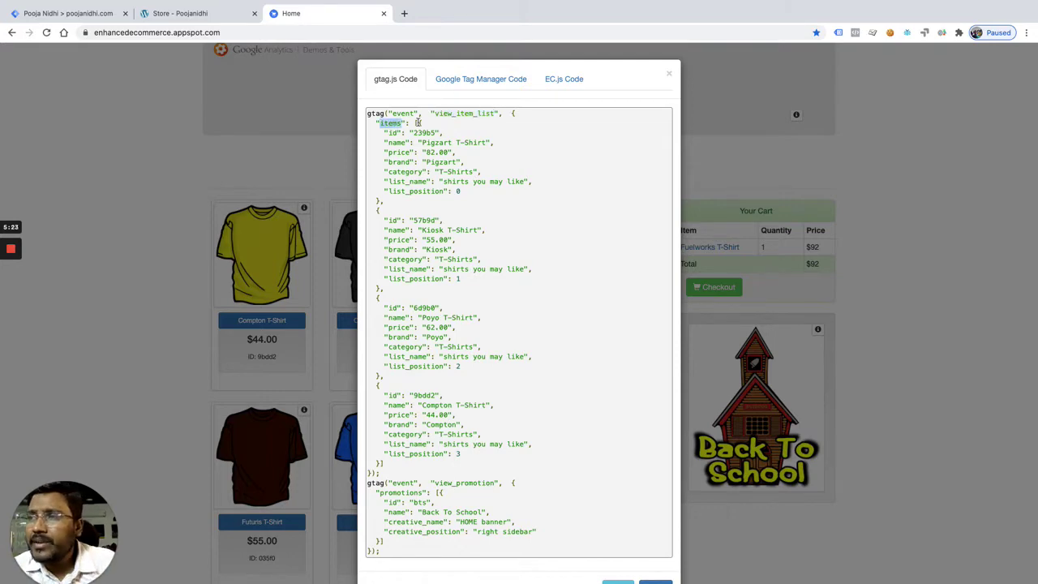
left_click(418, 123)
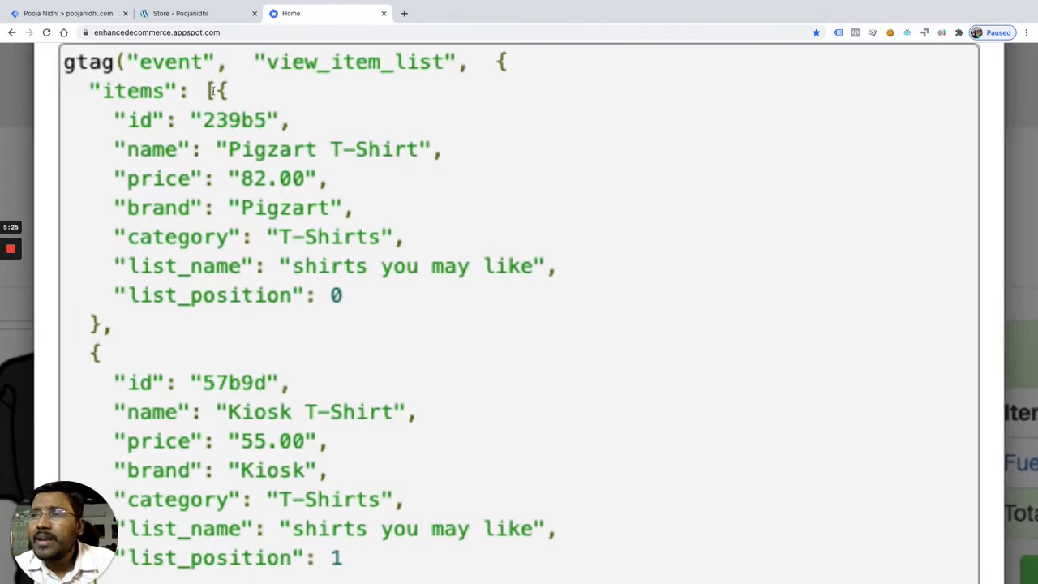
Step: Highlight the complete Pigzart T-Shirt entry in the items array and review the product entries following it
left_click_drag(213, 90, 105, 322)
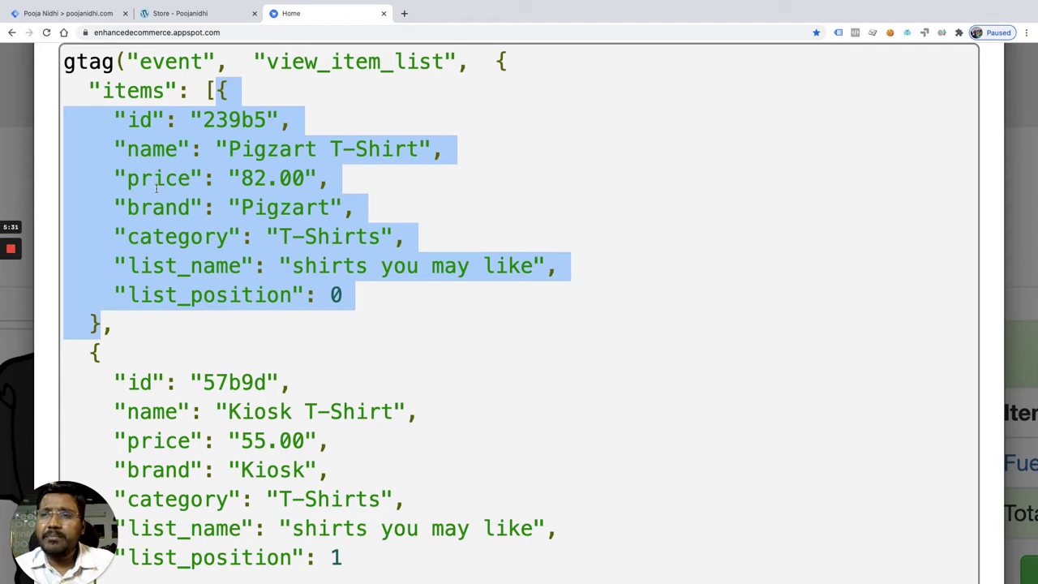
scroll(233, 288, "down", 5)
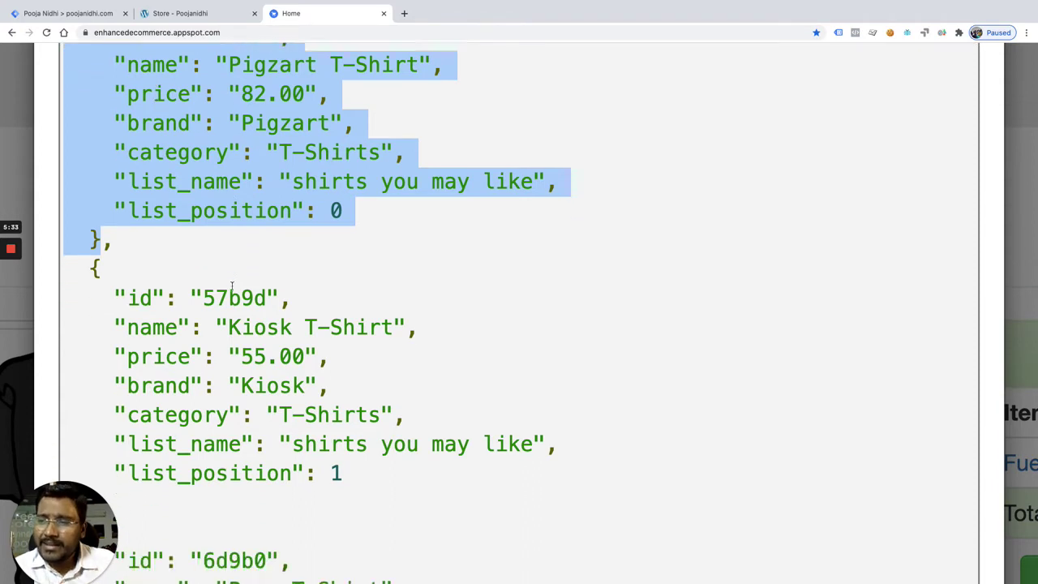
scroll(114, 150, "up", 6)
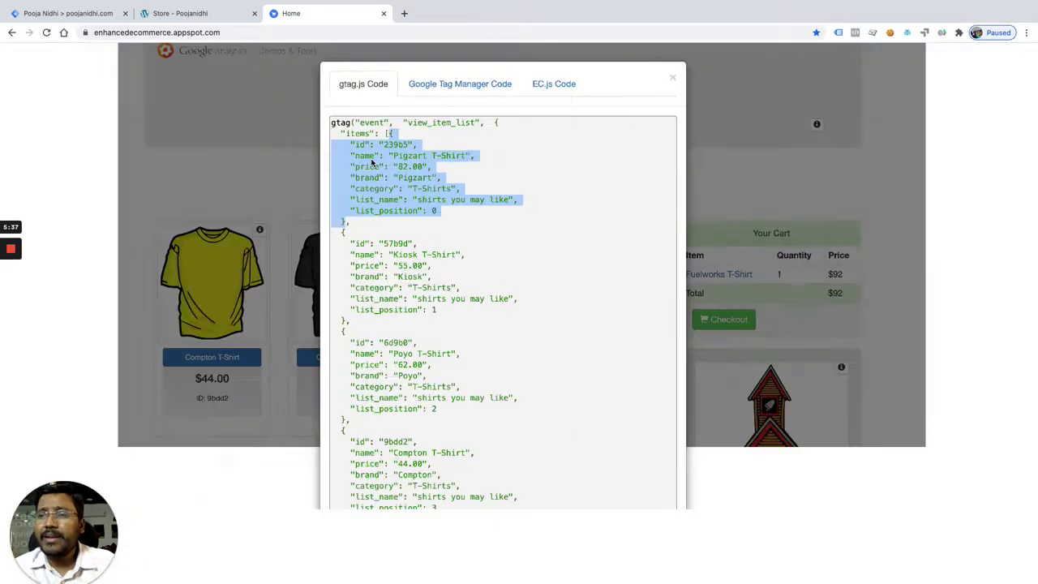
key("ctrl+minus")
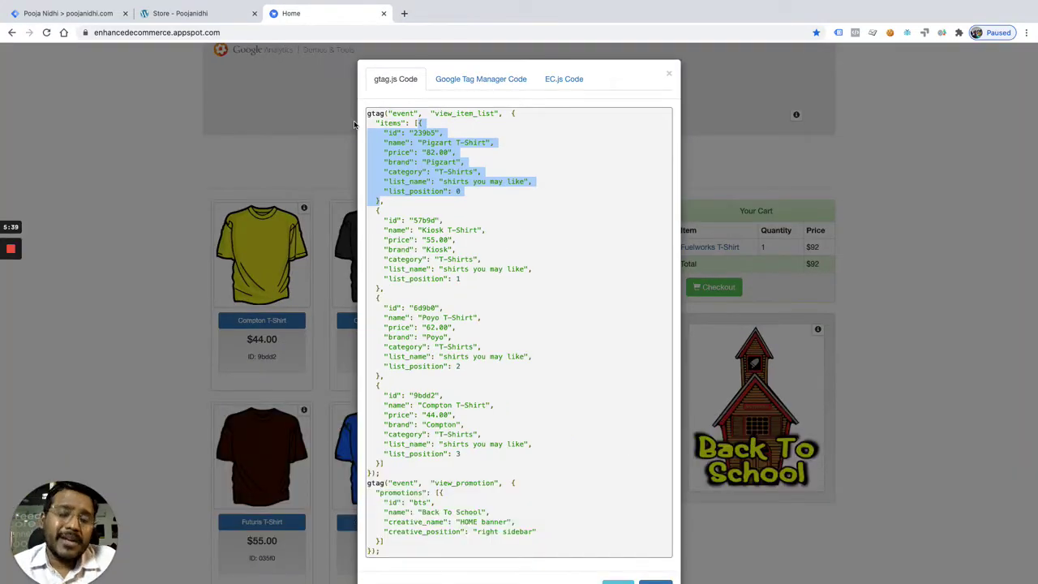
Step: Show the Google Tag Manager version of the home page code and highlight the ecommerce key in dataLayer.push
left_click(490, 81)
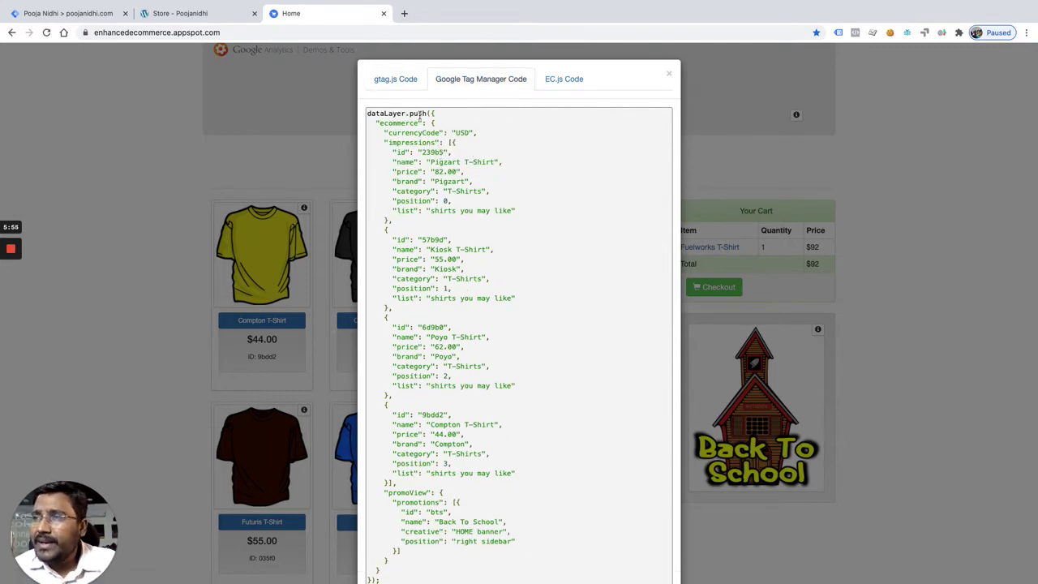
scroll(419, 115, "up", 5)
scroll(387, 205, "up", 2)
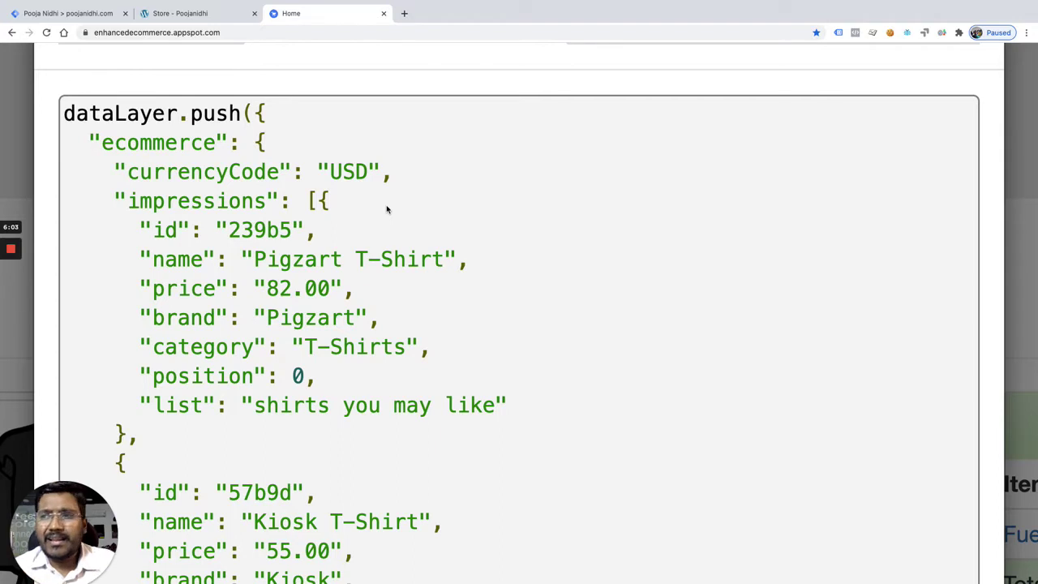
scroll(409, 237, "left", 3)
scroll(408, 236, "up", 1)
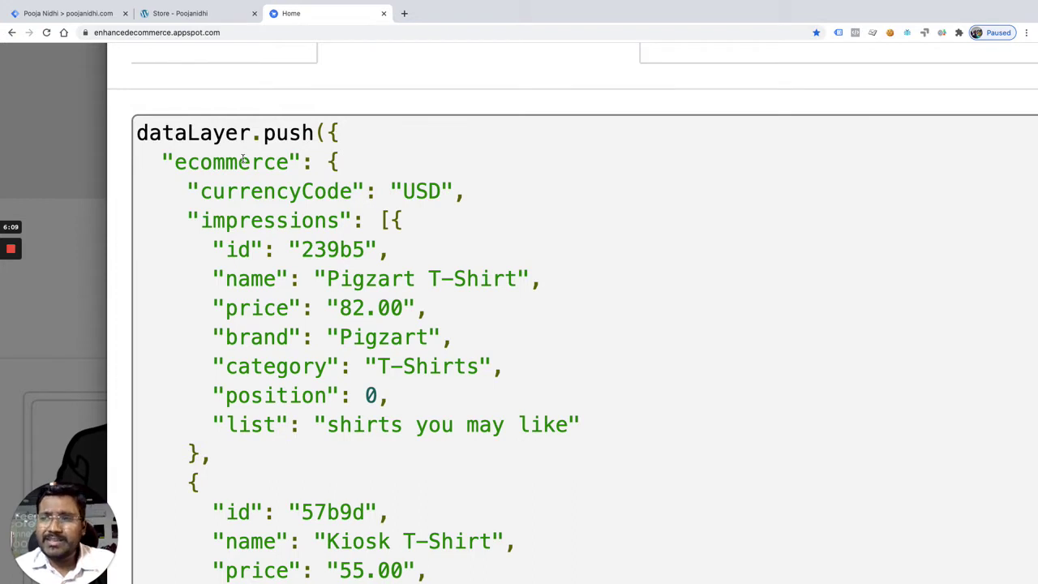
triple_click(243, 159)
double_click(246, 162)
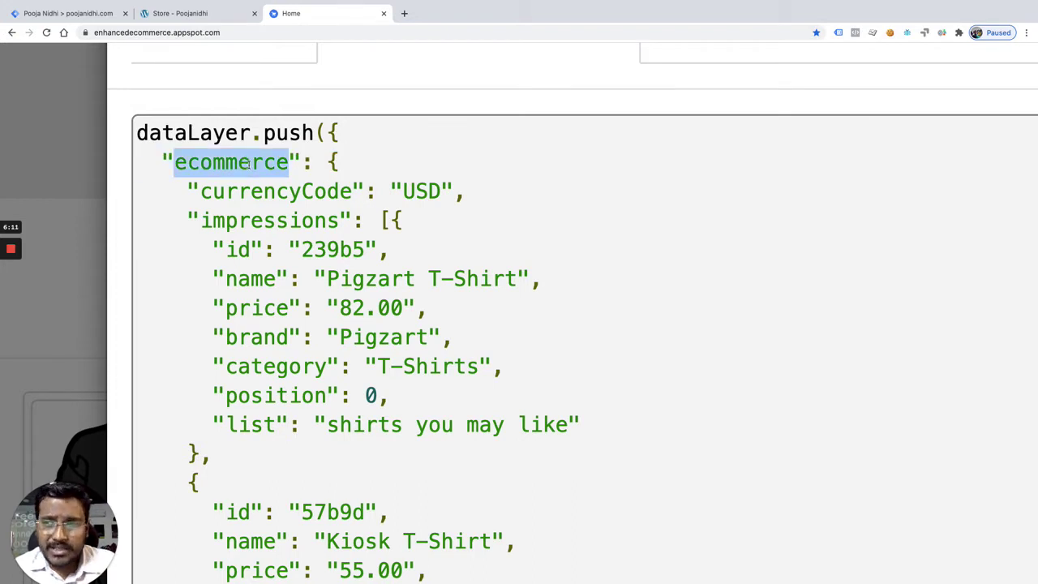
Step: Examine the impressions array within the ecommerce object, highlighting its key, and close the code sample
scroll(248, 163, "down", 1)
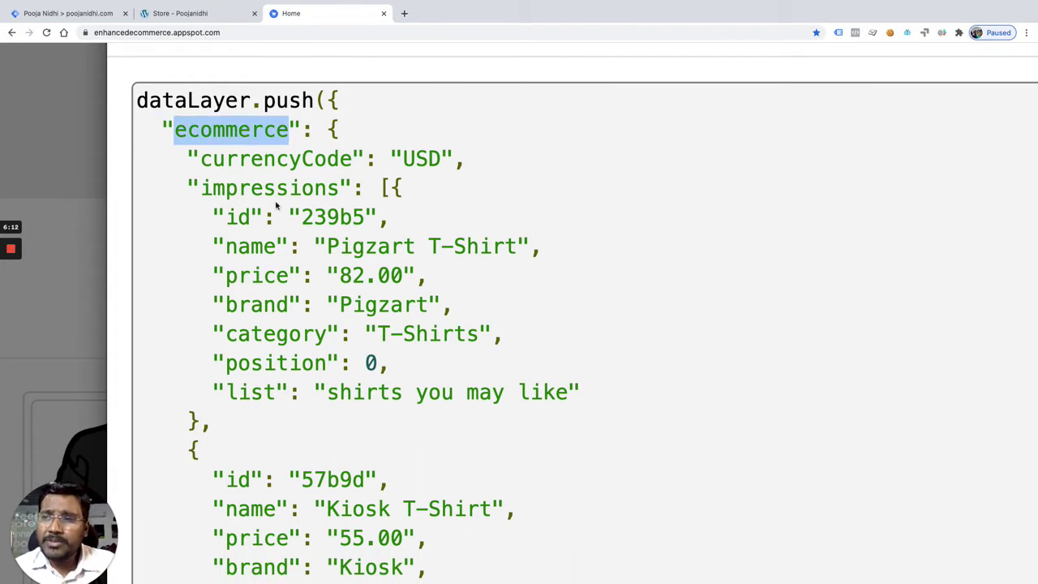
double_click(271, 187)
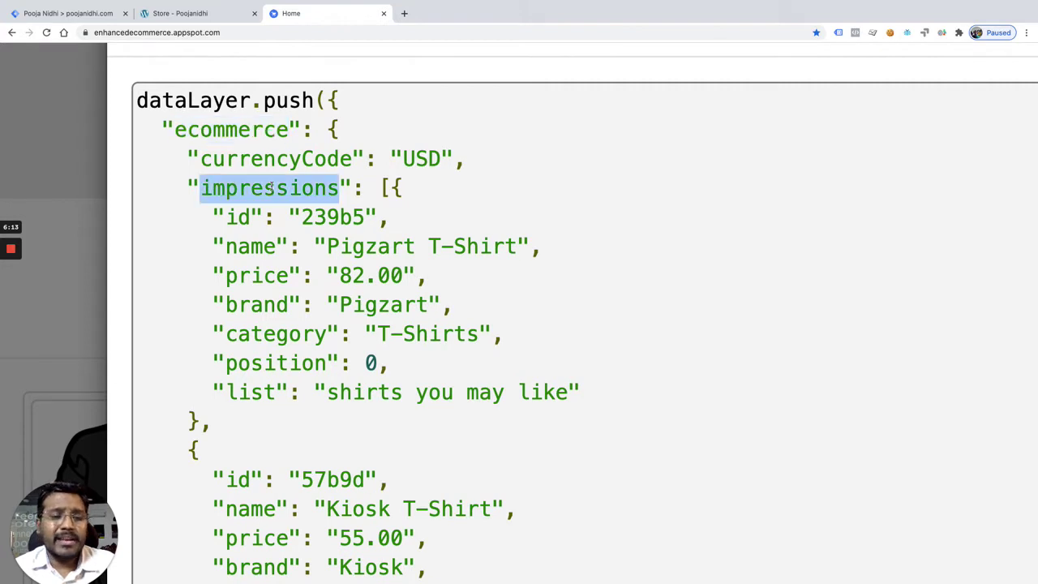
left_click(391, 187)
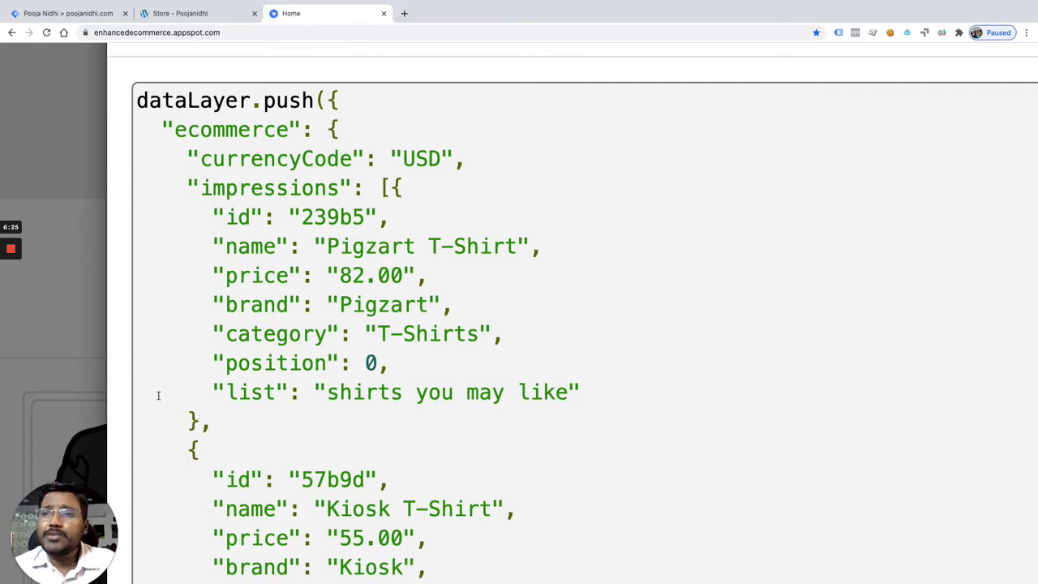
double_click(252, 127)
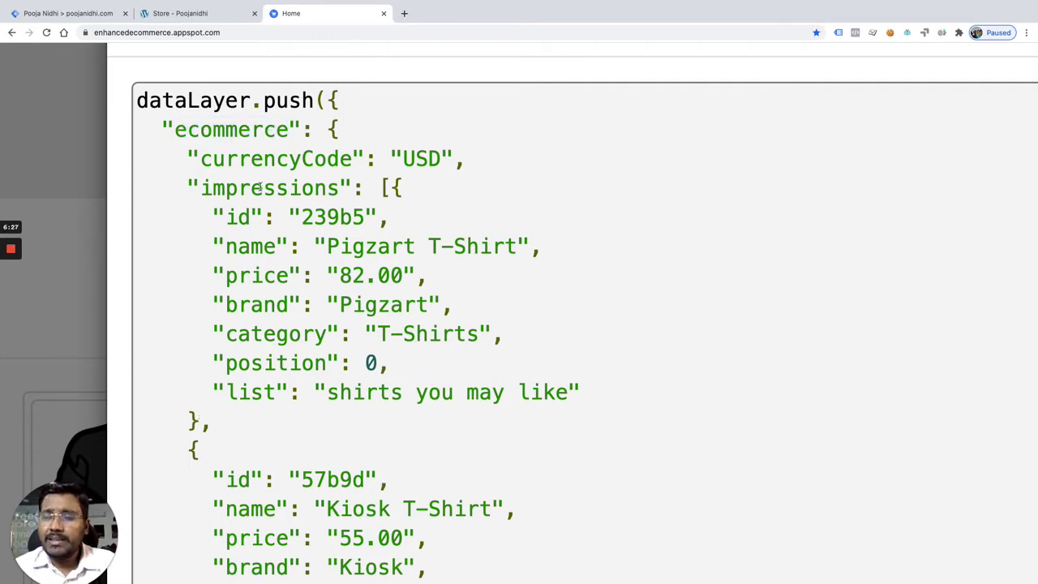
double_click(259, 186)
scroll(378, 197, "down", 2)
scroll(377, 197, "down", 5)
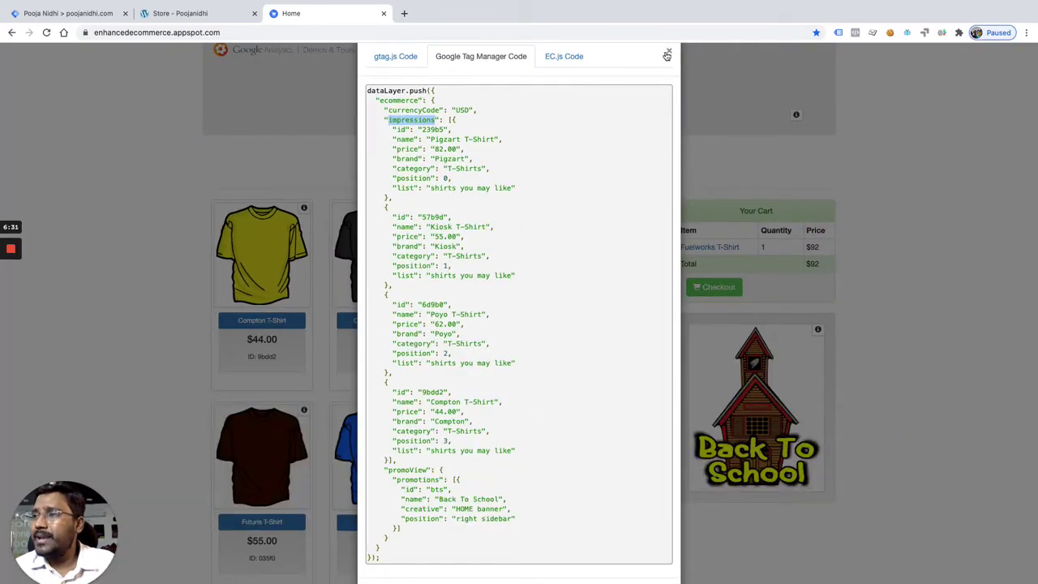
left_click(670, 51)
Step: Open the Compton T-Shirt product page and highlight the impressions key in its Google Tag Manager code sample
left_click(266, 280)
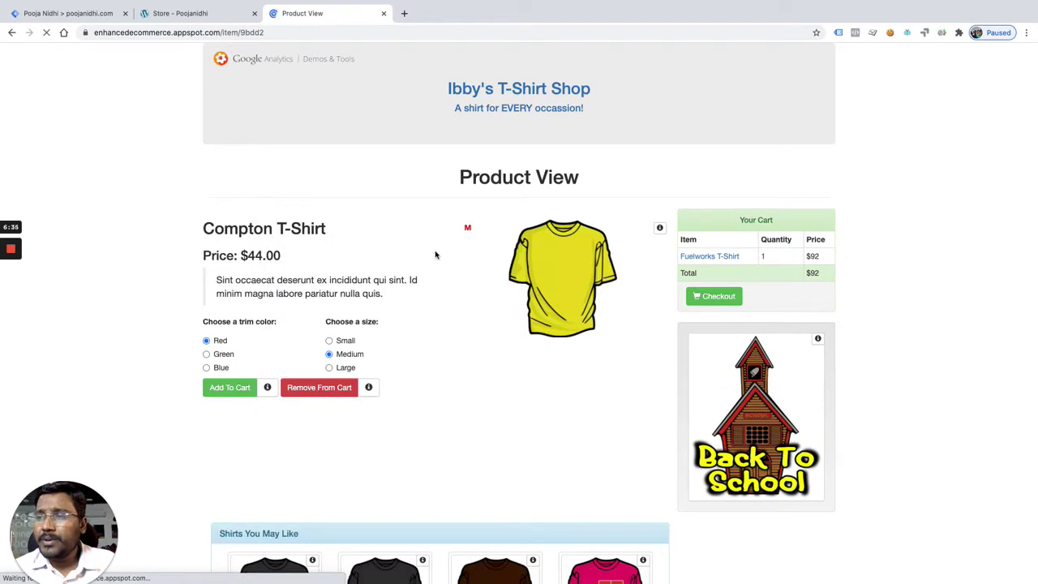
left_click(659, 229)
left_click(493, 81)
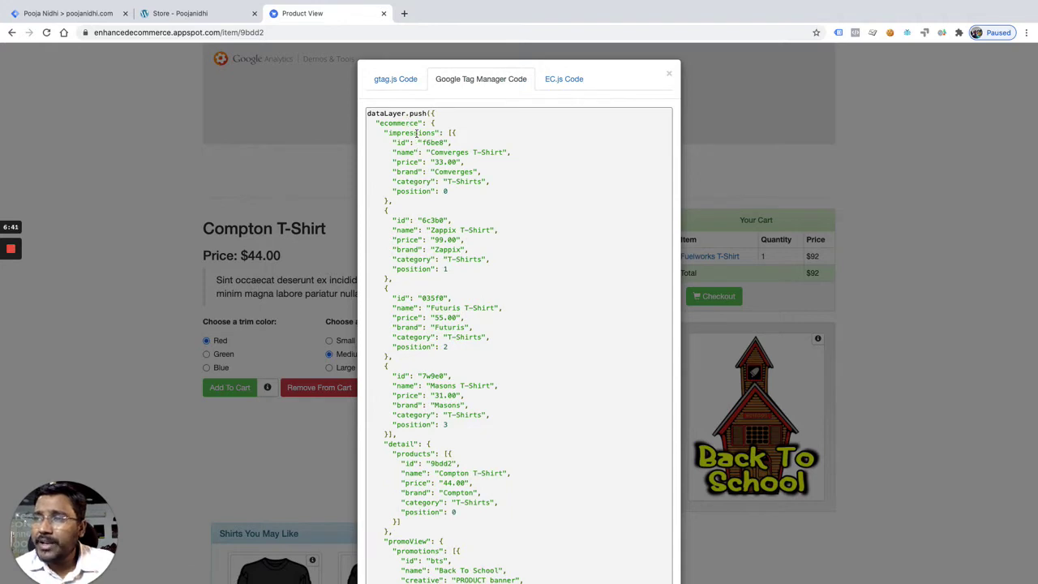
double_click(417, 132)
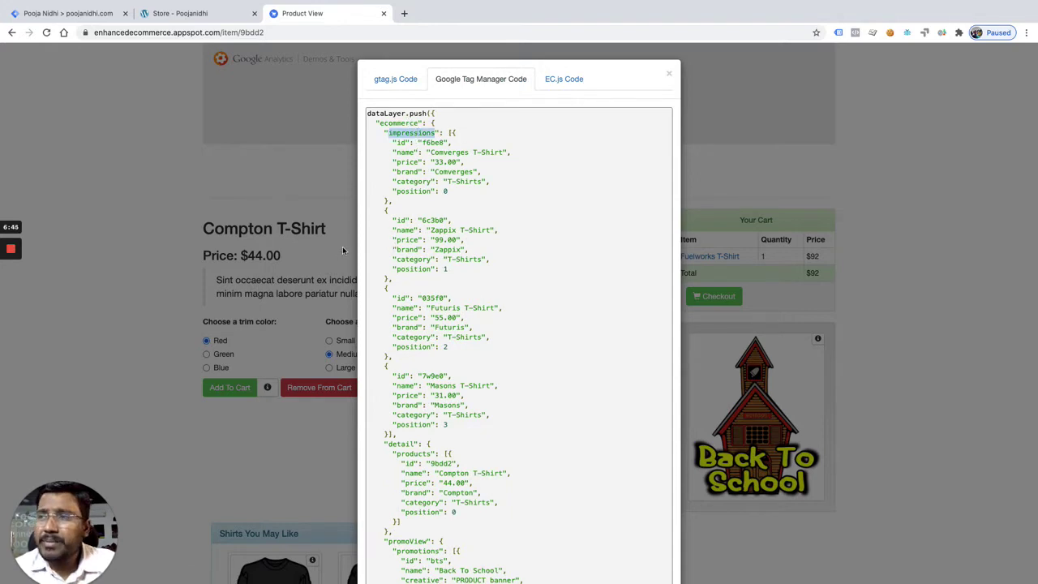
Step: Close the code sample and look over the Shirts You May Like products on the Compton T-Shirt page
left_click(154, 206)
scroll(303, 349, "down", 3)
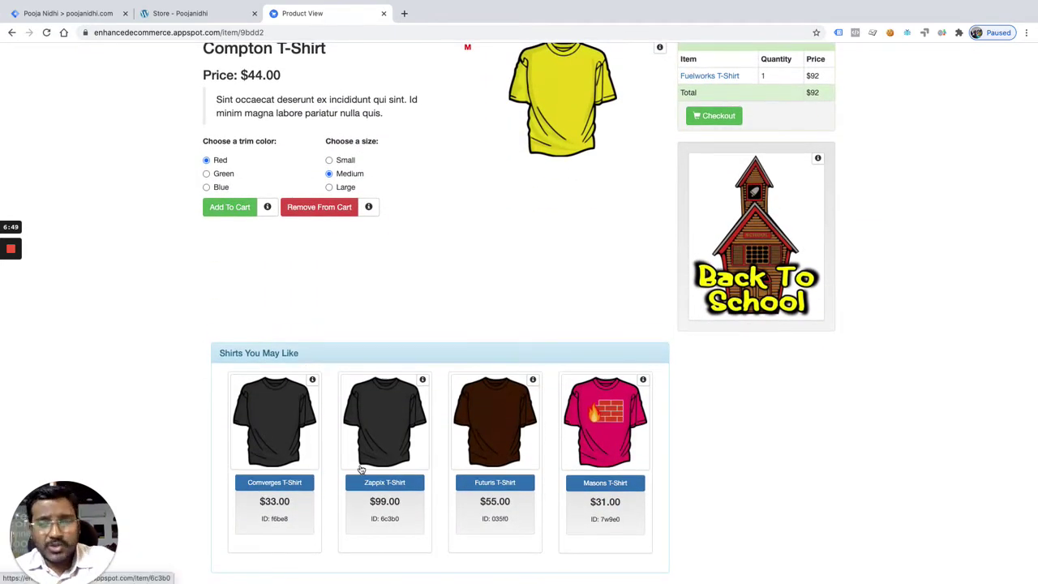
scroll(445, 430, "up", 3)
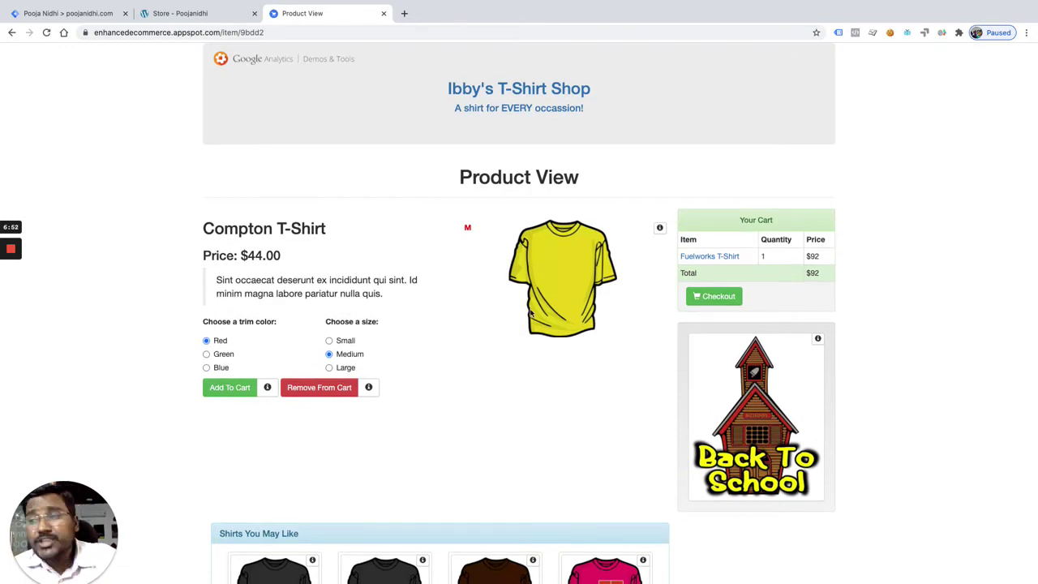
Step: Reopen the product's Google Tag Manager code, highlight the detail key and the Compton T-Shirt entry under products, and close the sample
left_click(660, 229)
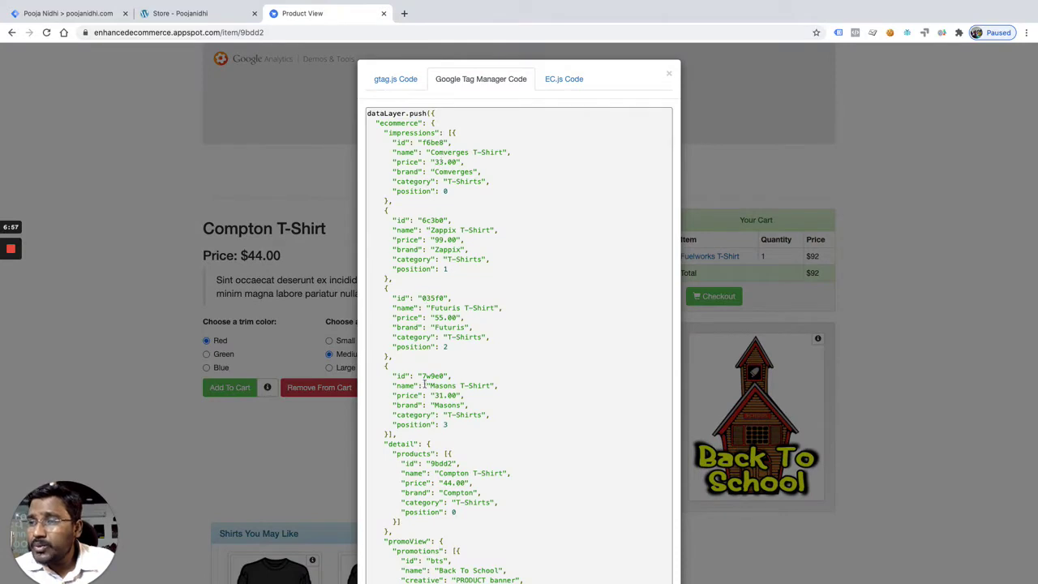
scroll(424, 395, "down", 3)
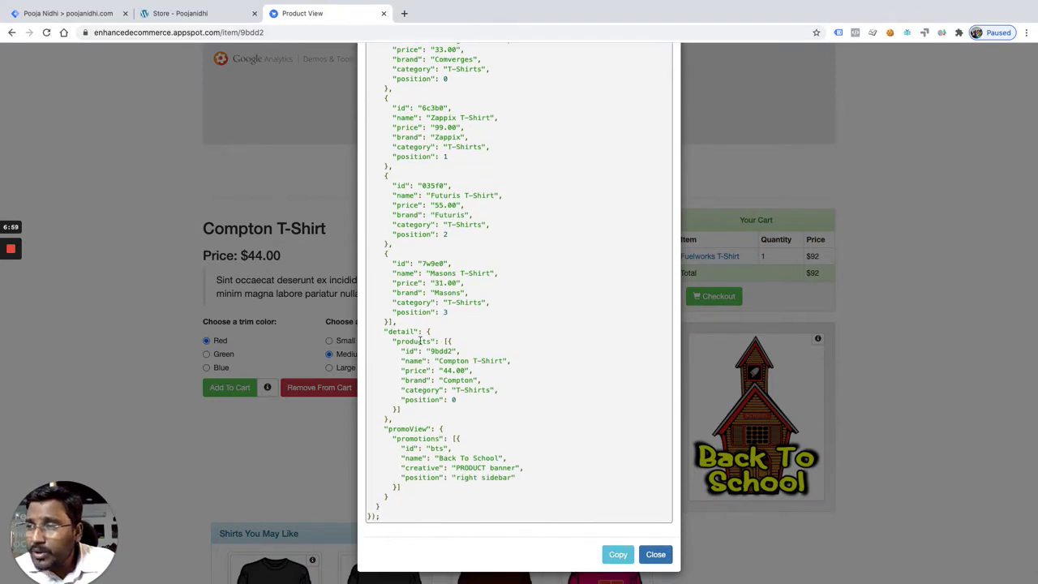
double_click(407, 335)
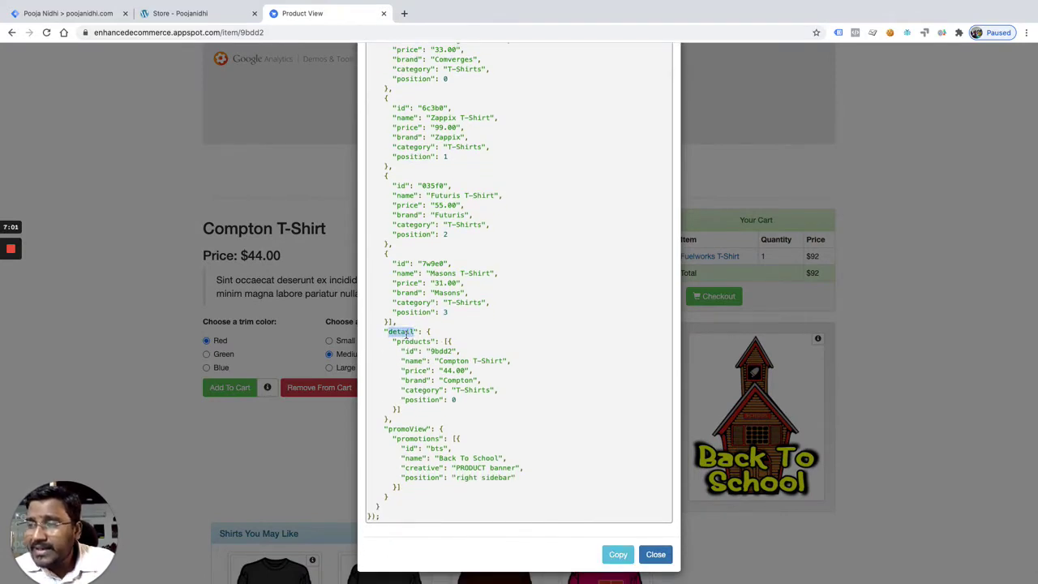
left_click(407, 337)
double_click(413, 341)
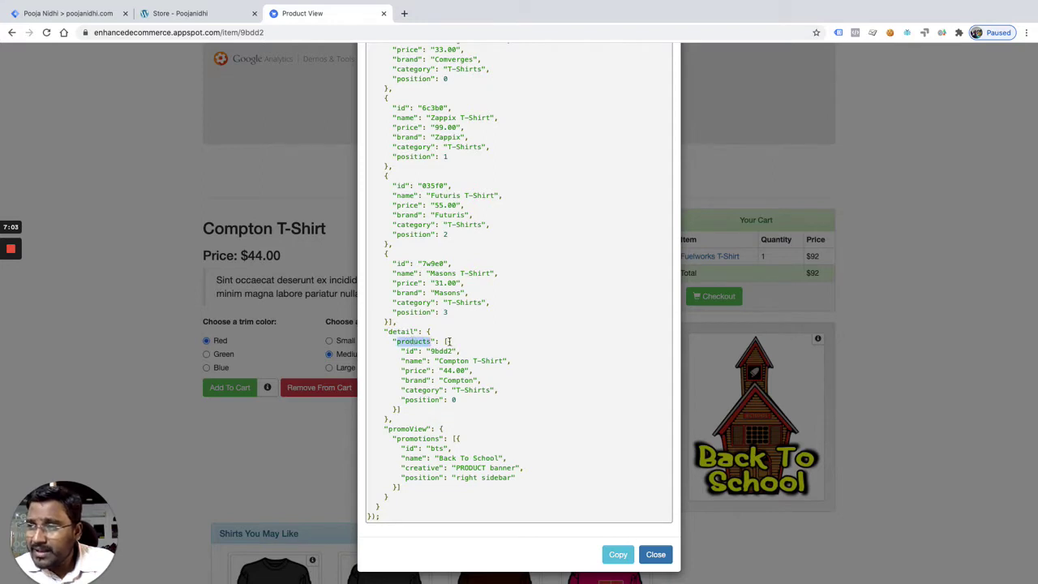
left_click_drag(448, 341, 397, 412)
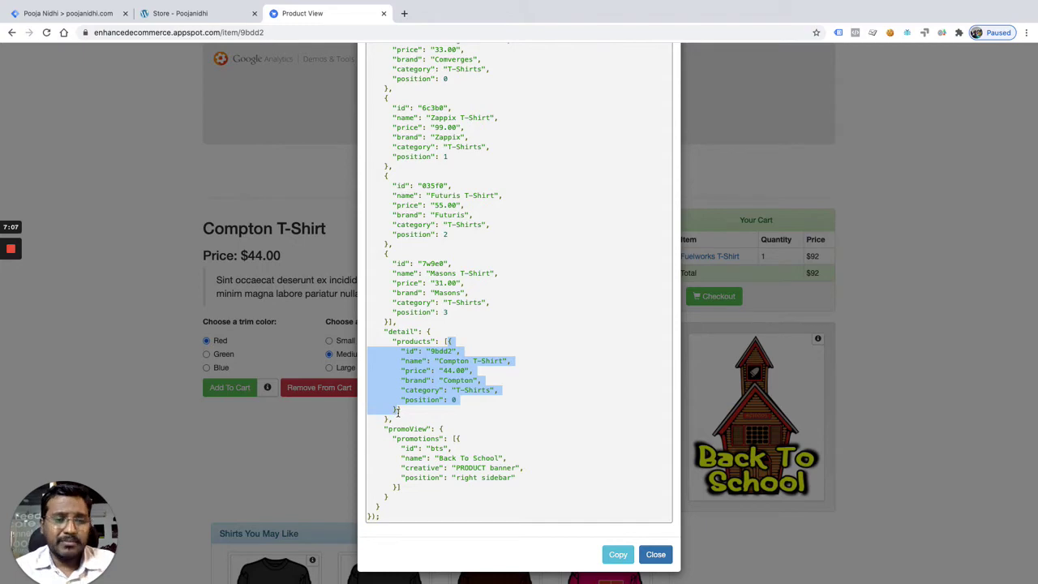
scroll(605, 293, "up", 3)
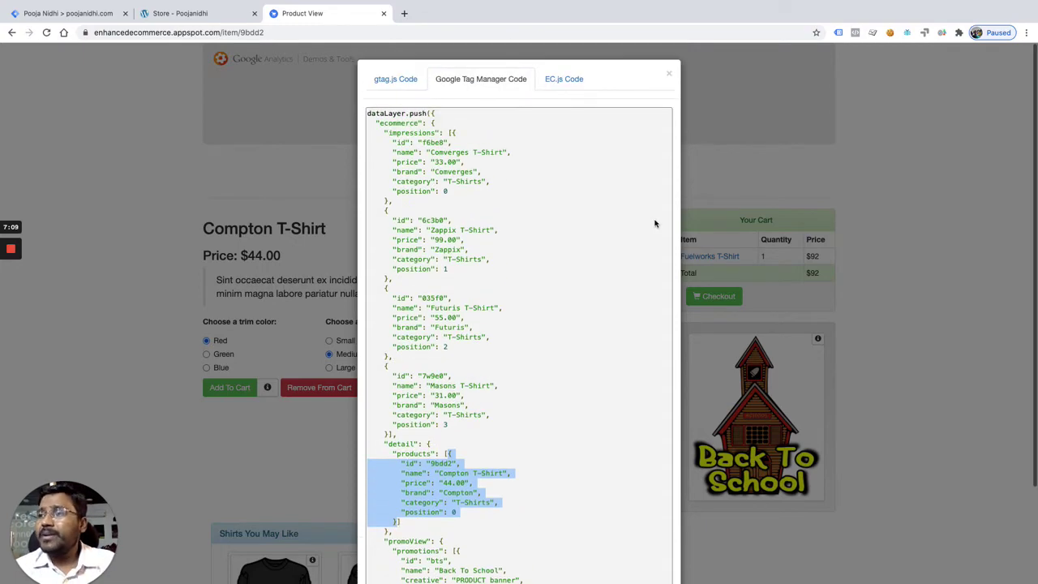
left_click(669, 75)
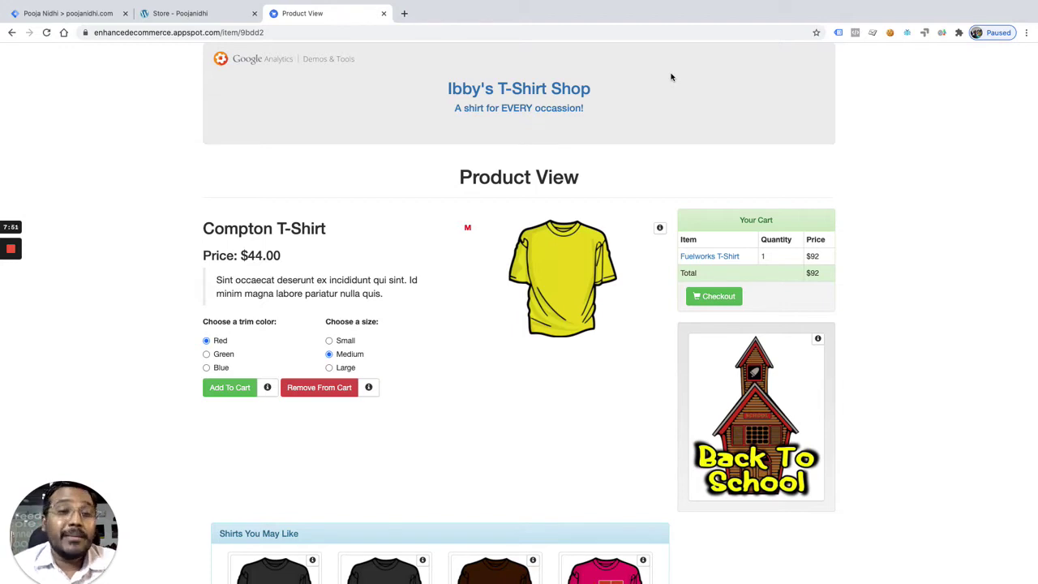
Step: Switch to the Poojanidhi store page and open Facebook Pixel Helper to inspect the pixel events firing there
left_click(231, 14)
scroll(424, 179, "down", 1)
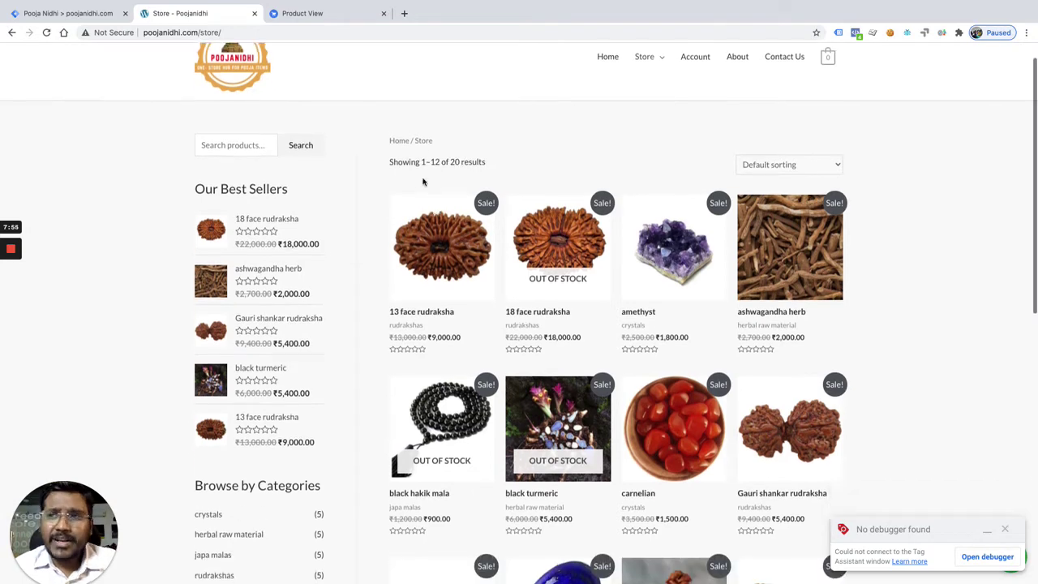
left_click(856, 34)
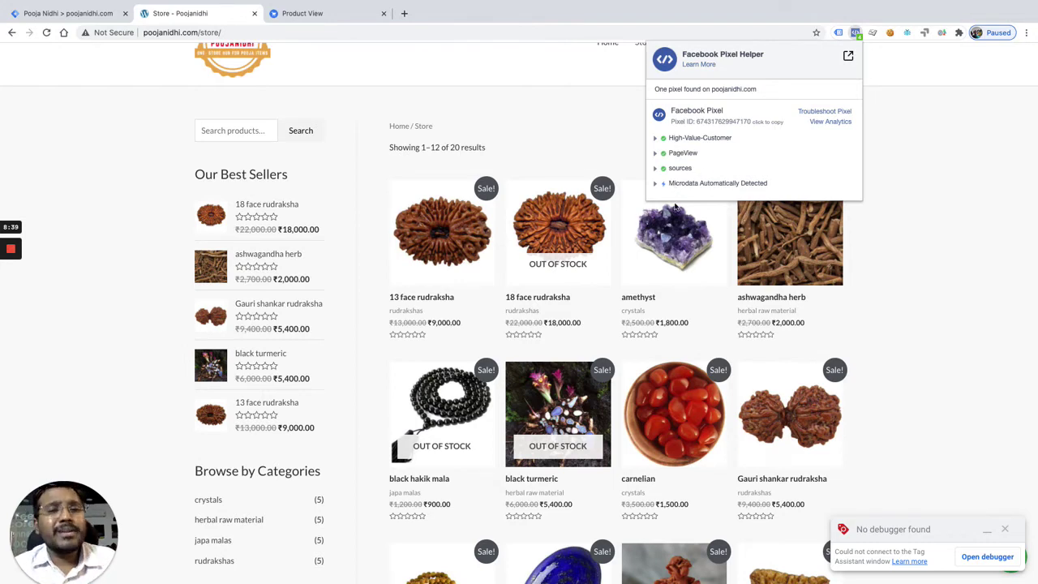
left_click(572, 142)
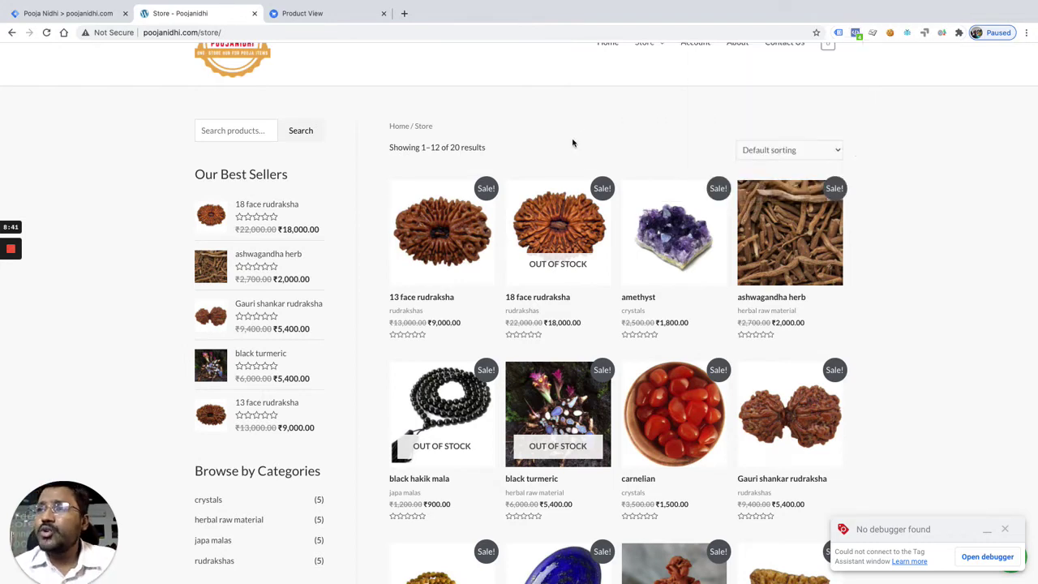
scroll(421, 252, "up", 1)
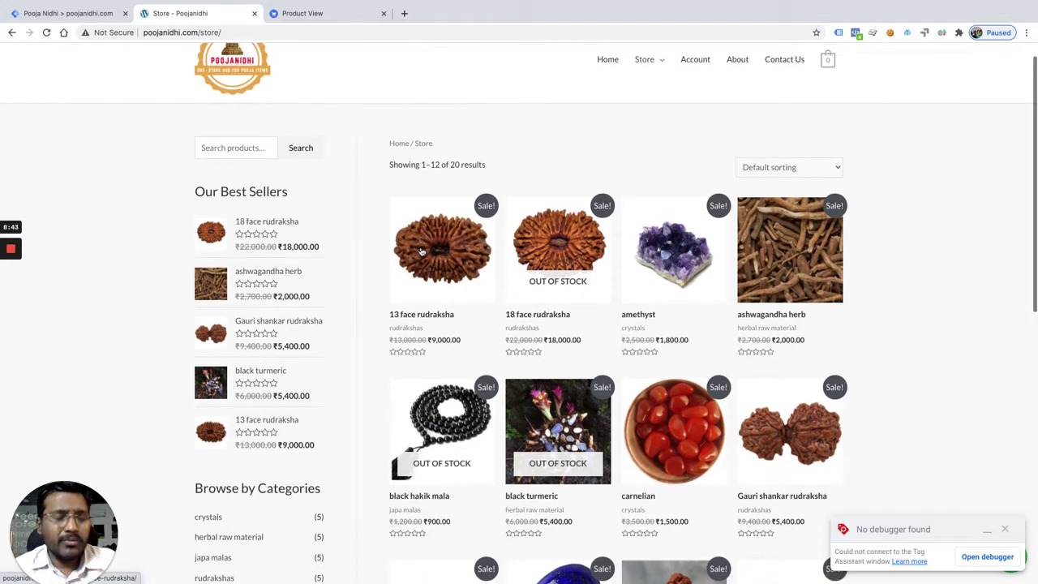
left_click(89, 13)
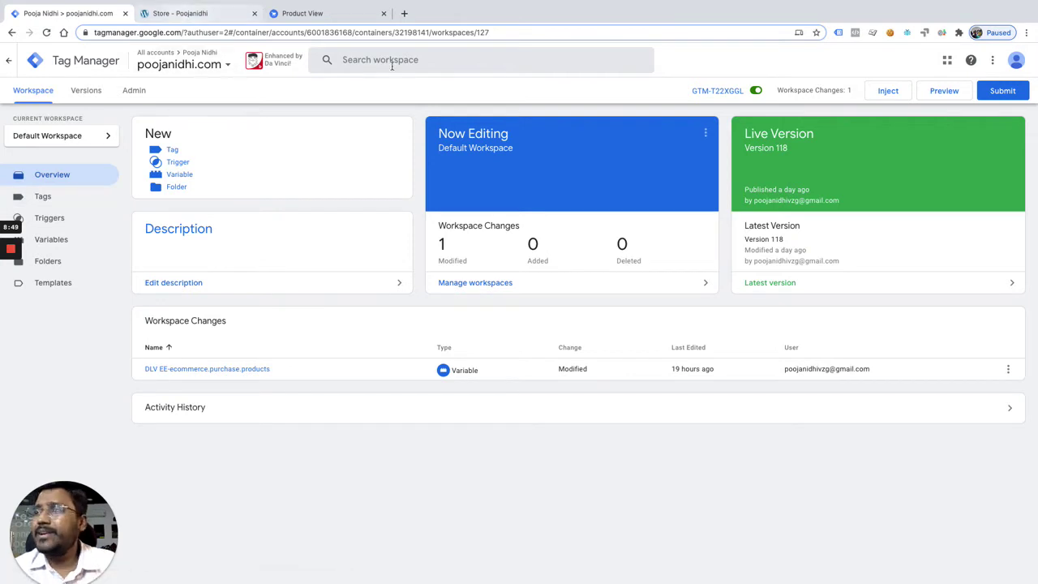
left_click(950, 96)
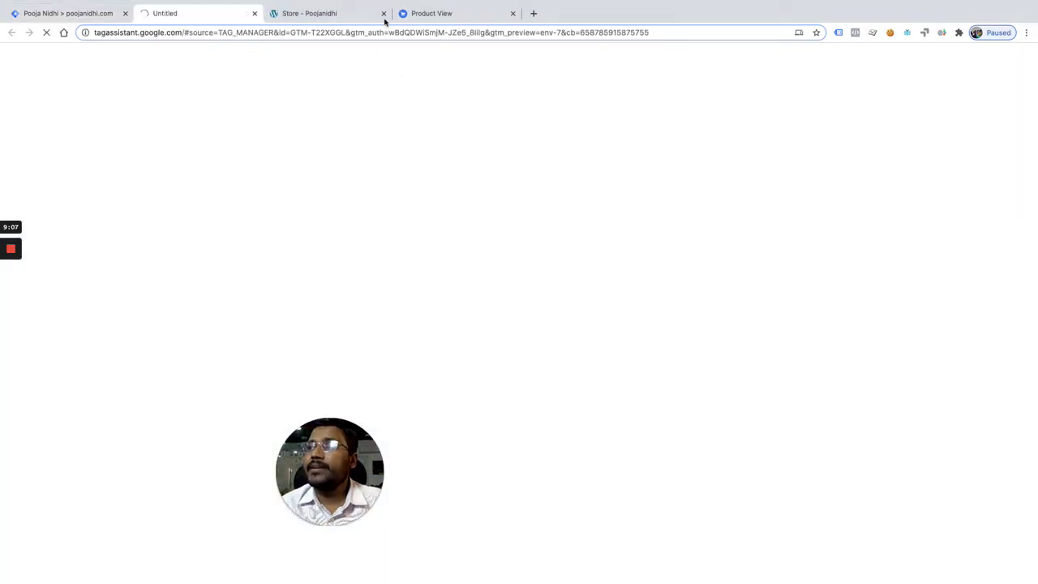
left_click(384, 13)
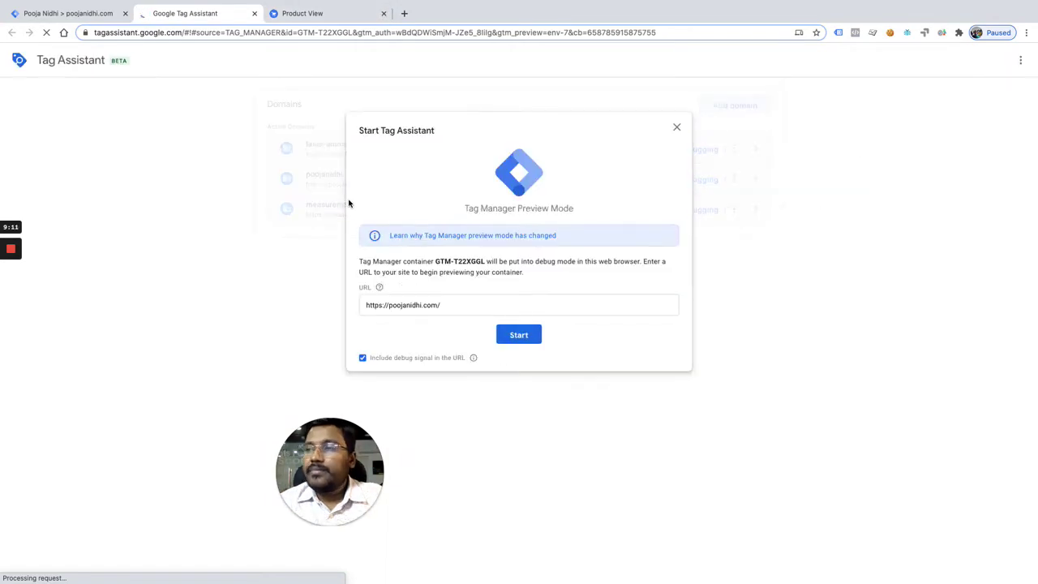
left_click(519, 335)
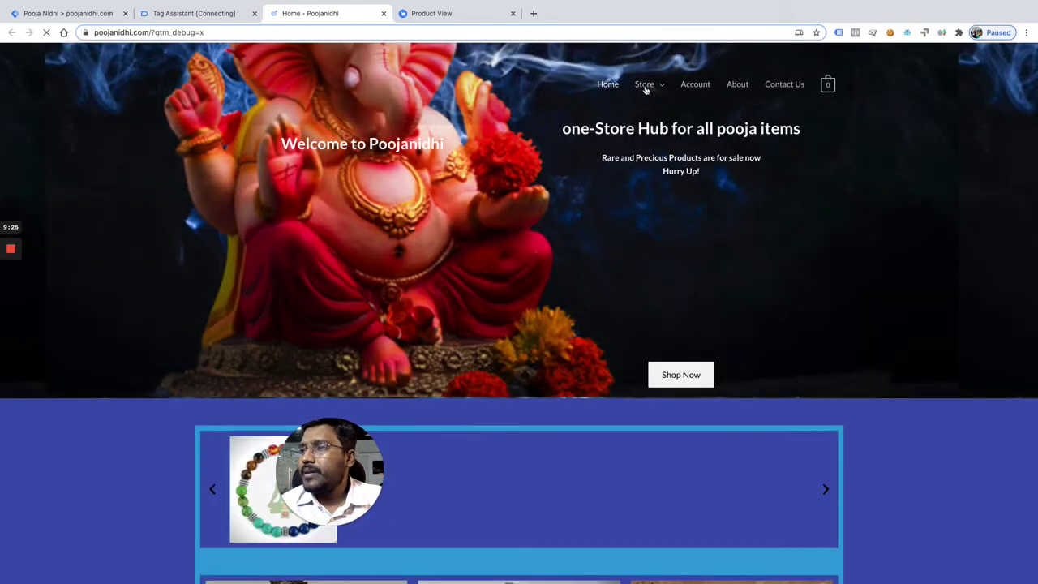
Step: Open the herbal raw material category on the previewed store and check the debug connection in Tag Assistant
mouse_move(646, 88)
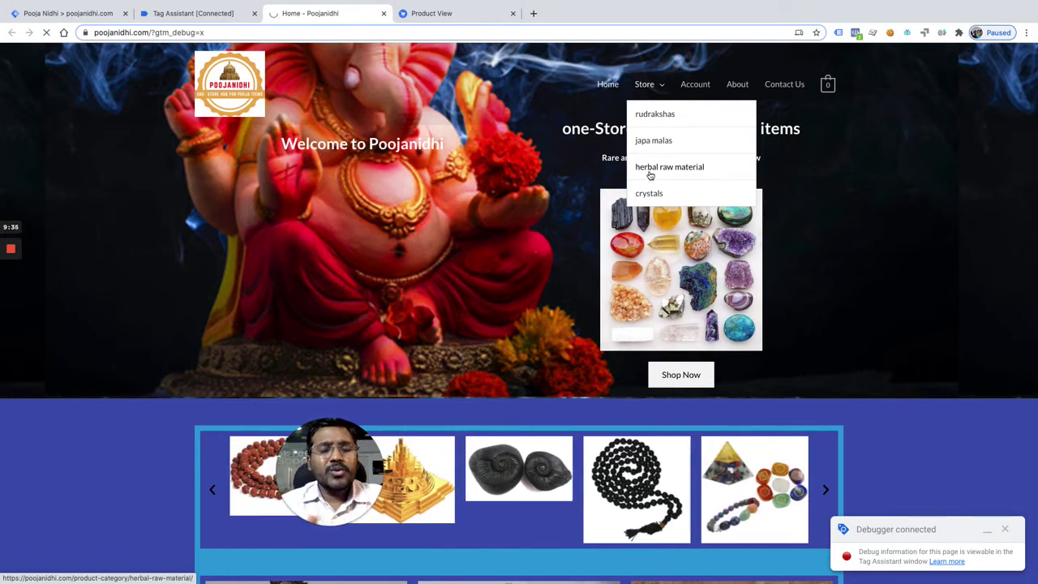
left_click(650, 170)
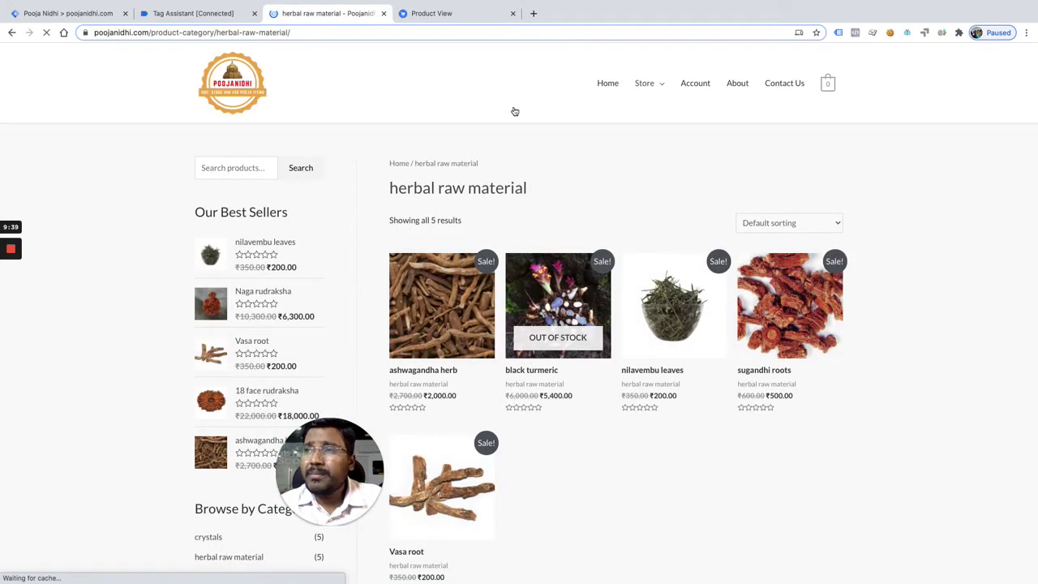
left_click(192, 14)
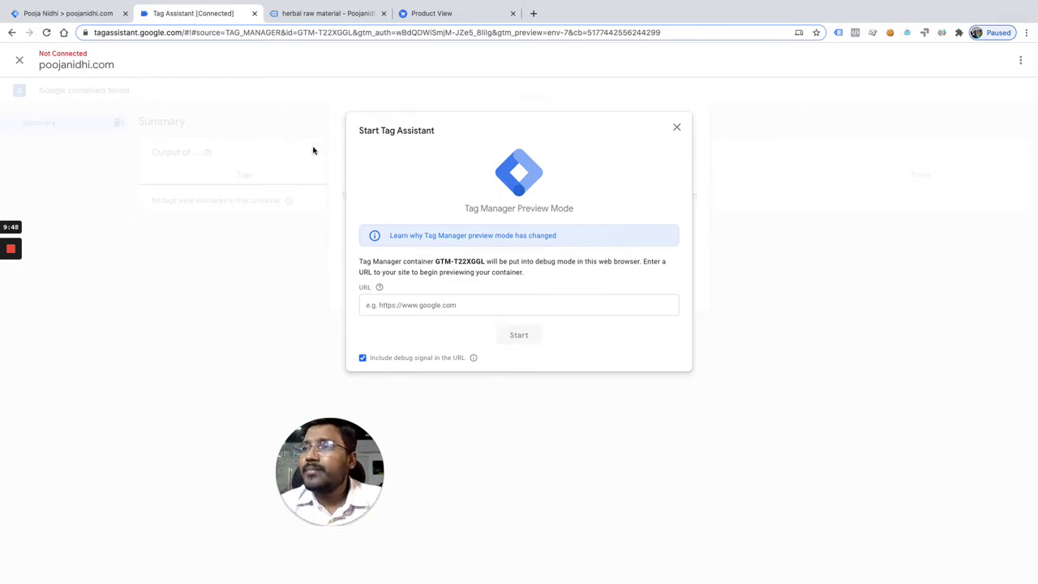
left_click(462, 305)
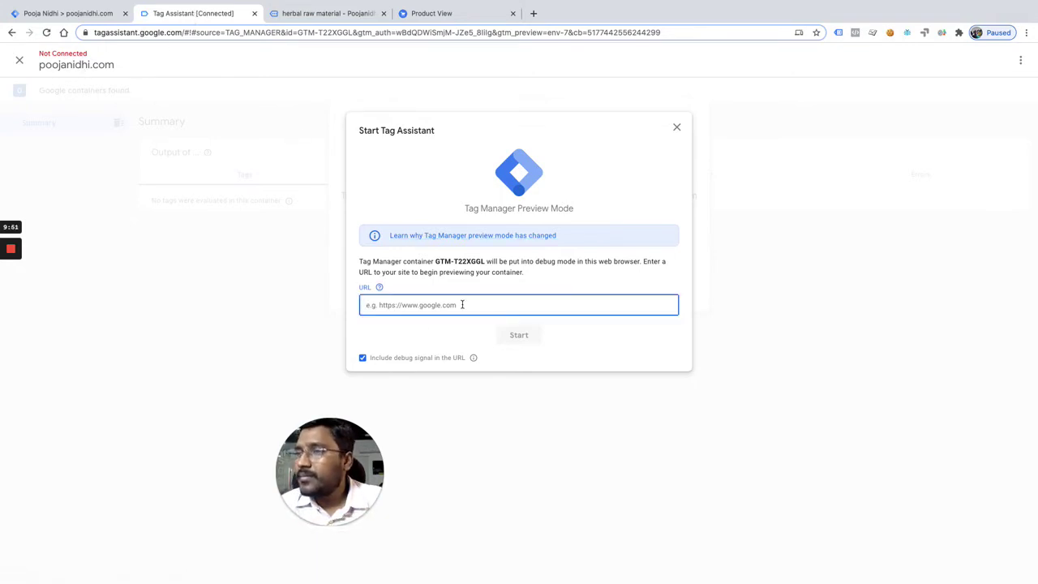
left_click(339, 14)
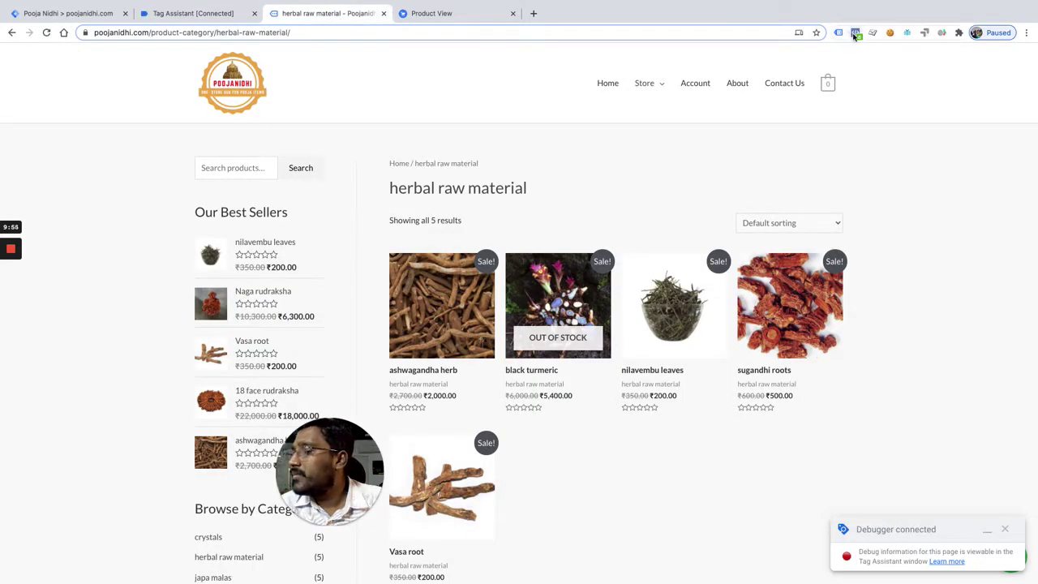
left_click(195, 14)
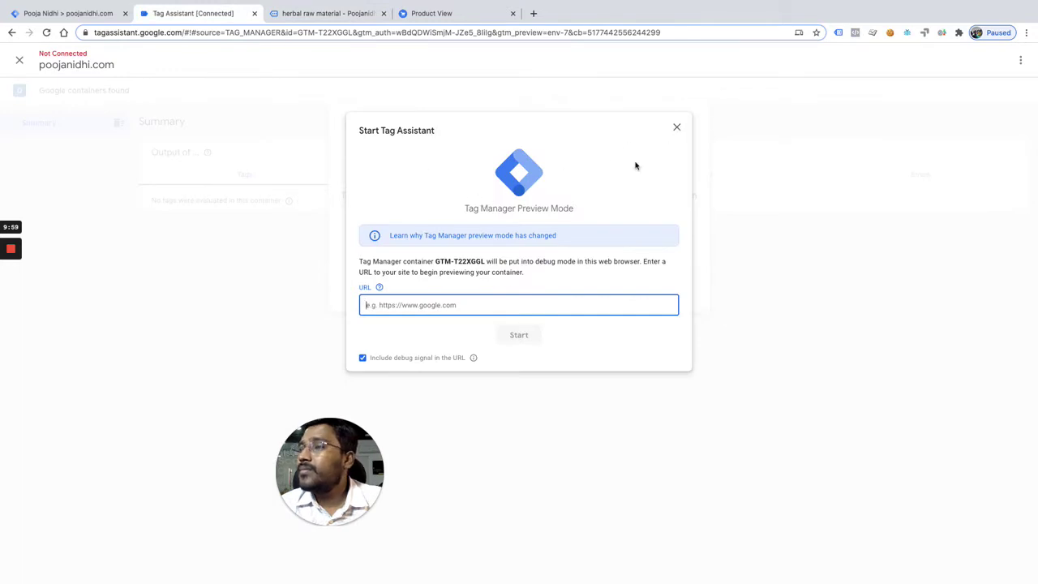
left_click(323, 15)
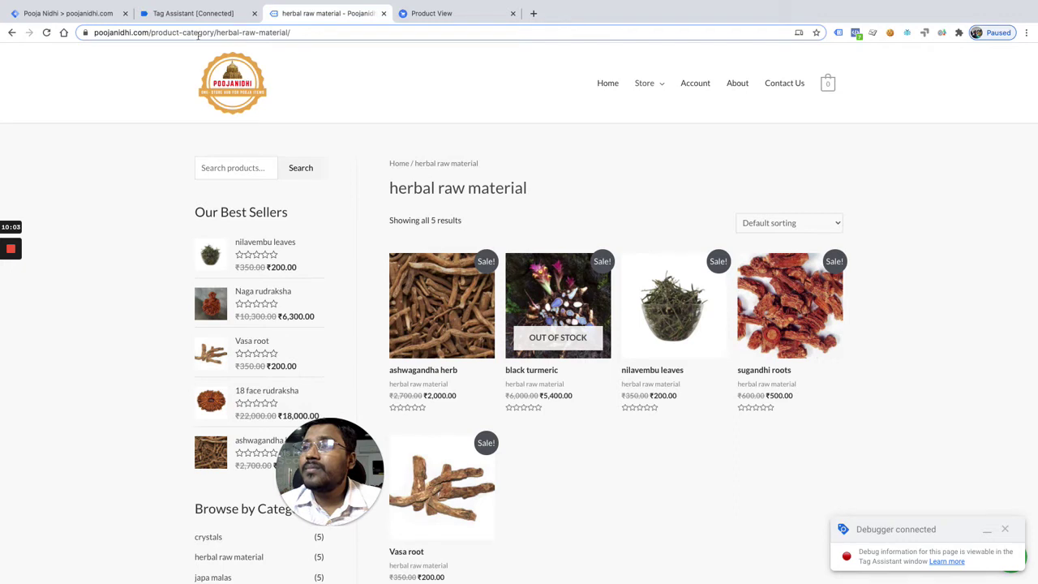
left_click(148, 32)
mouse_move(84, 33)
left_mouse_down()
mouse_move(143, 37)
mouse_move(86, 35)
left_mouse_up()
key("ctrl+c")
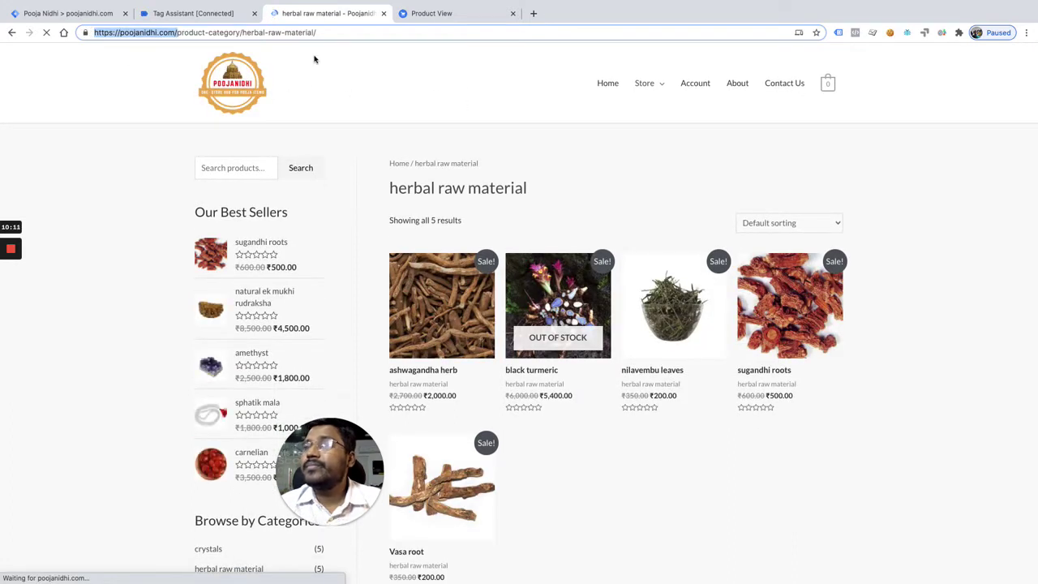
left_click(202, 7)
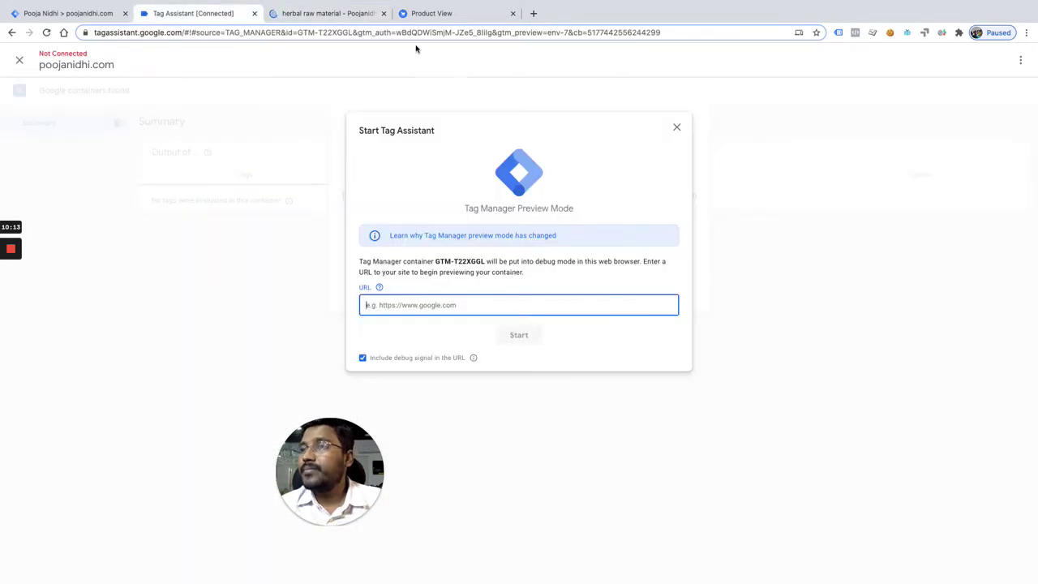
left_click(351, 17)
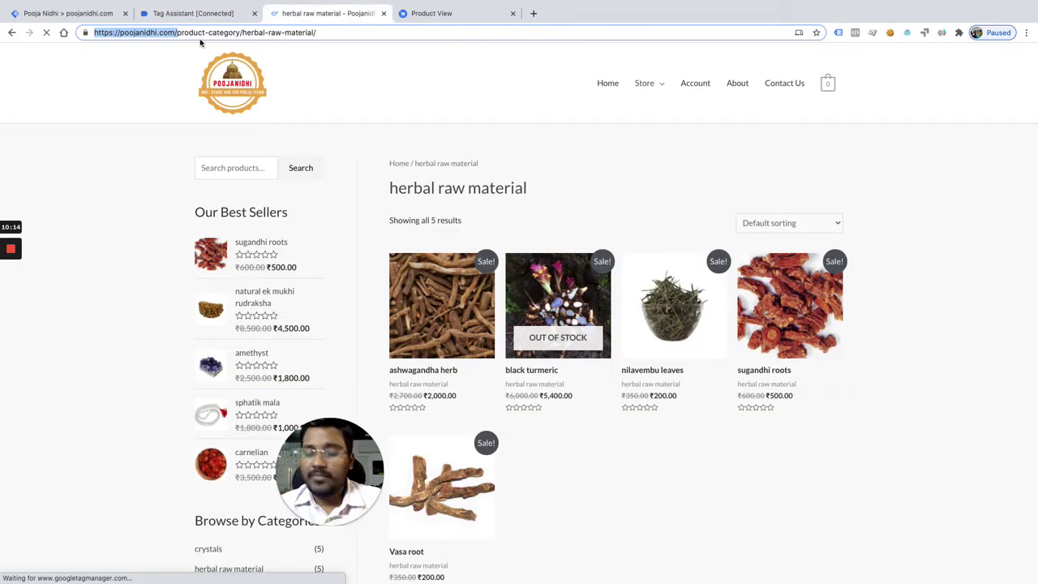
left_click(199, 10)
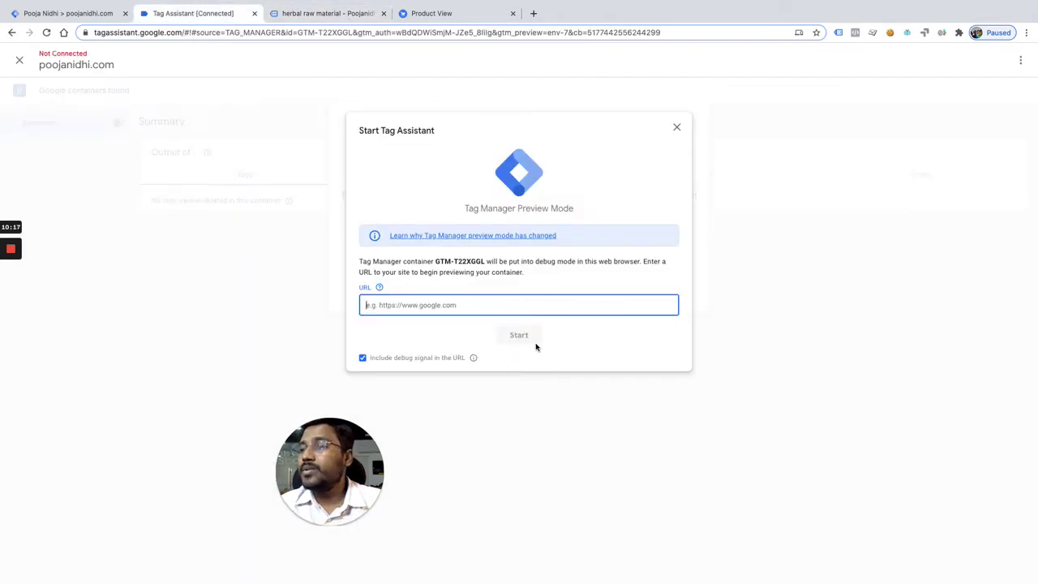
key("ctrl+v")
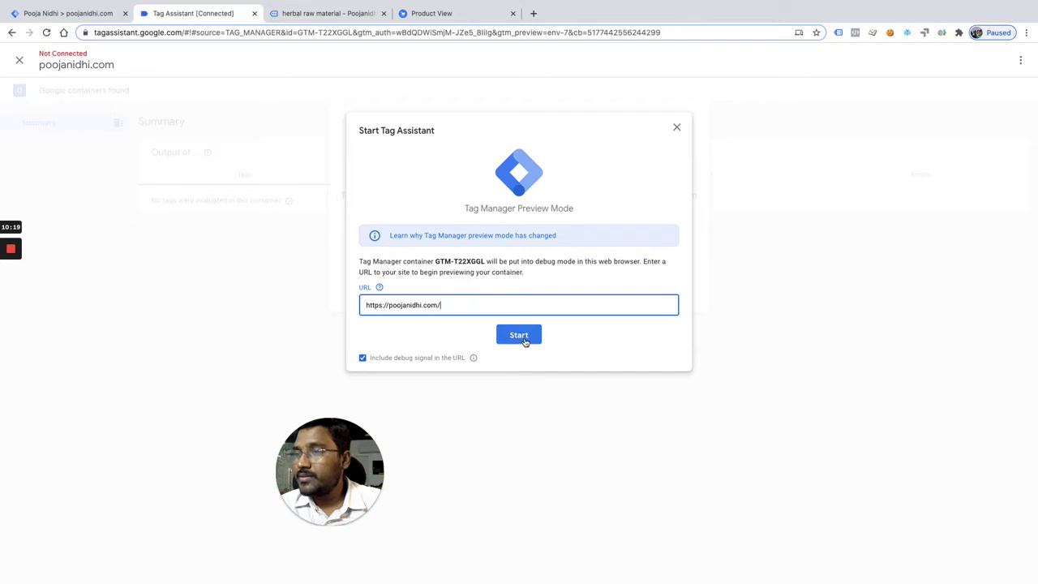
left_click(523, 341)
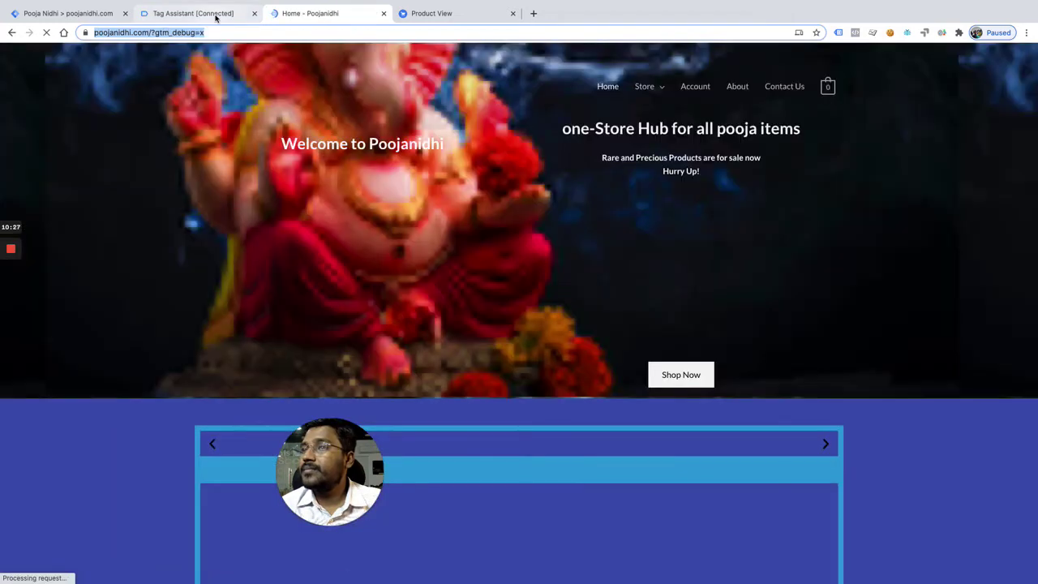
Step: Open the Store page on the previewed site and continue into the connected Tag Assistant session
left_click(216, 14)
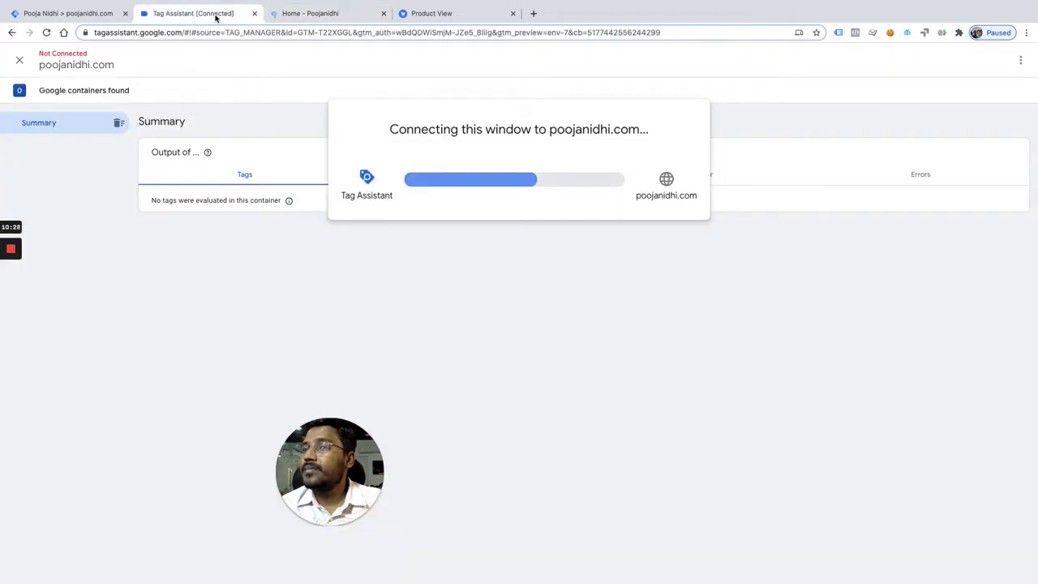
left_click(322, 13)
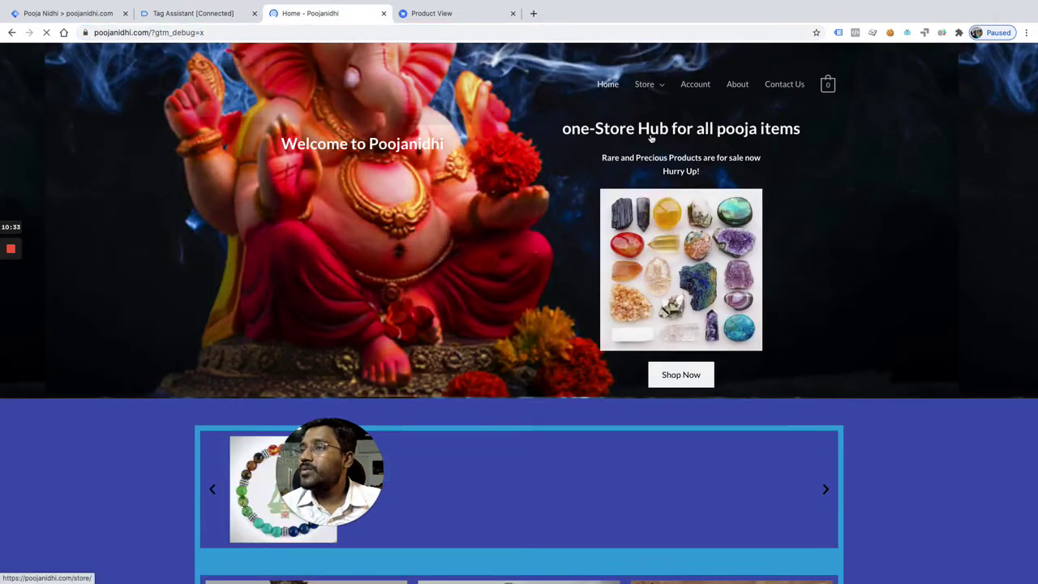
mouse_move(663, 90)
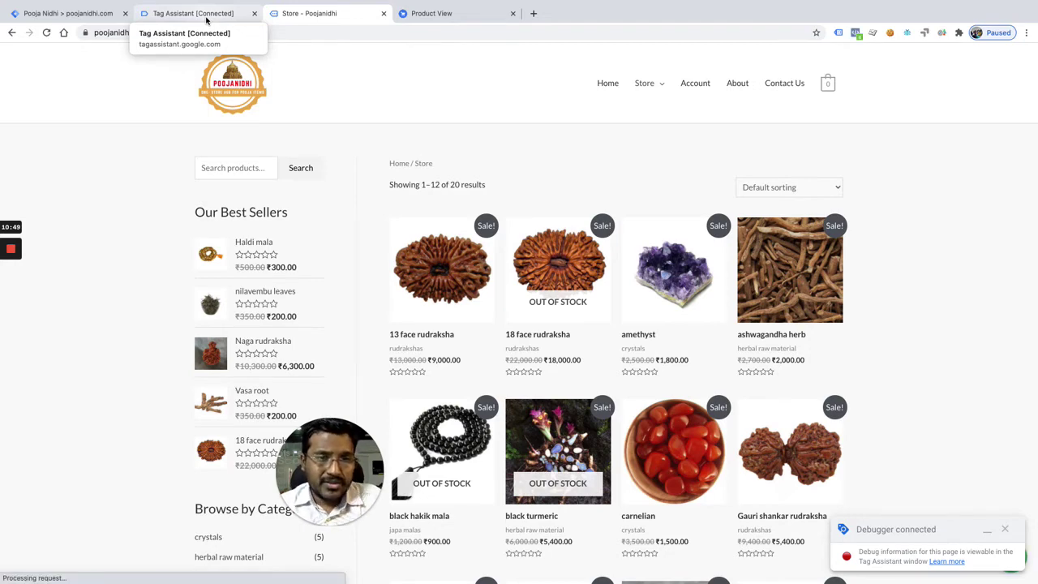
left_click(206, 15)
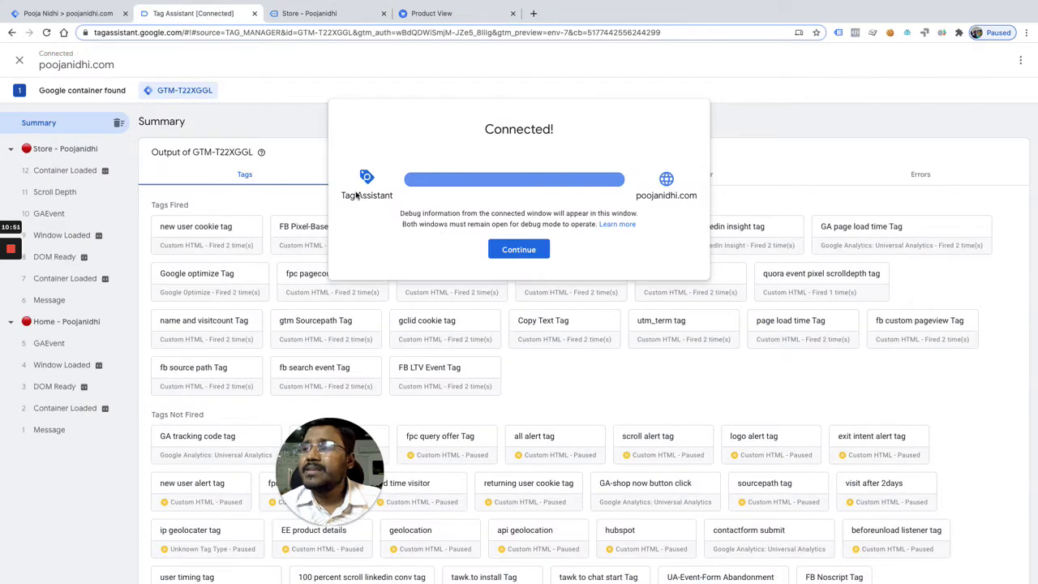
left_click(519, 250)
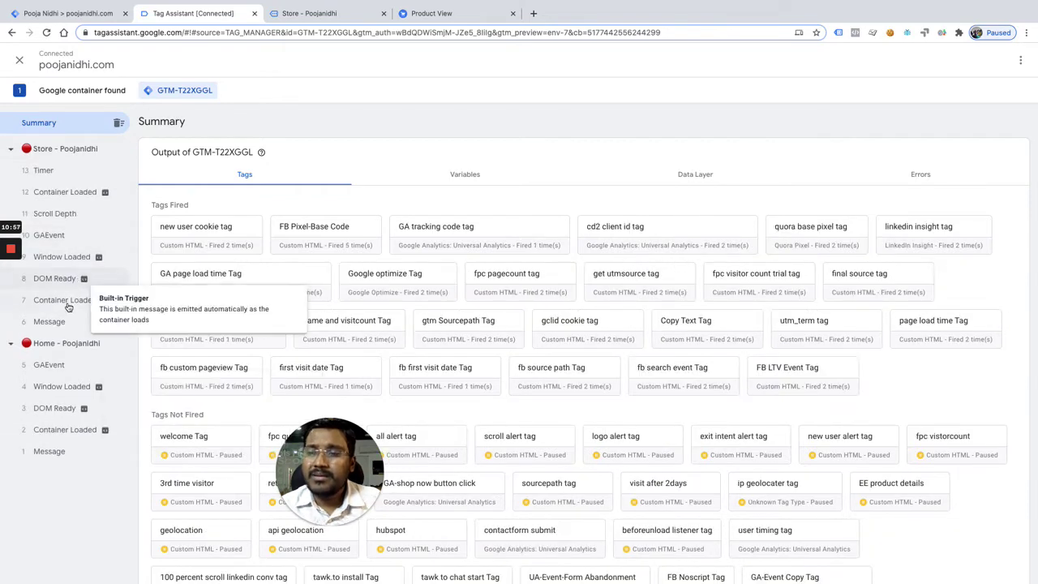
Step: Show the data layer values of the Store page's Container Loaded event and examine the ecommerce section
left_click(67, 301)
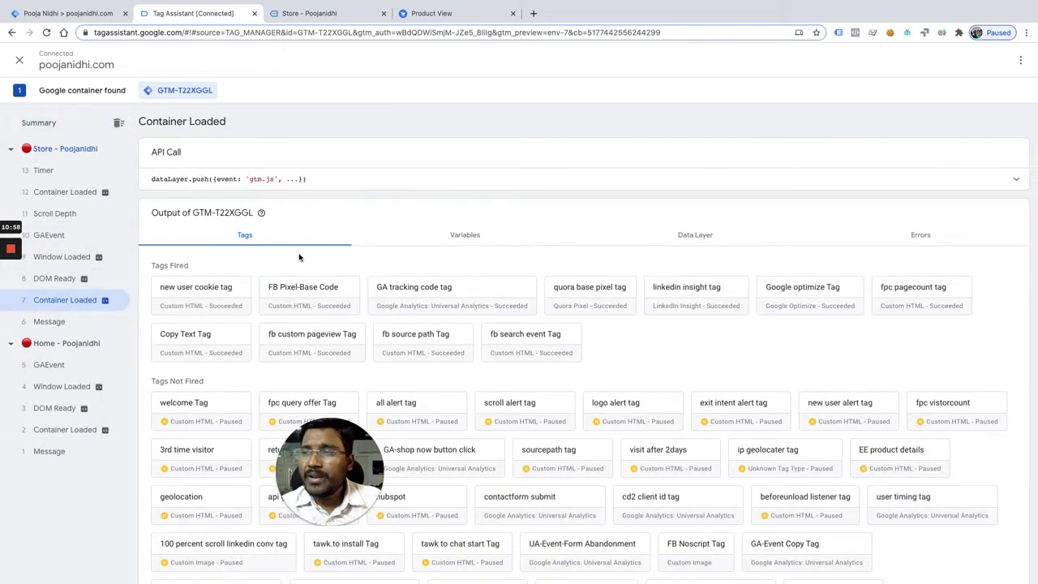
left_click(702, 237)
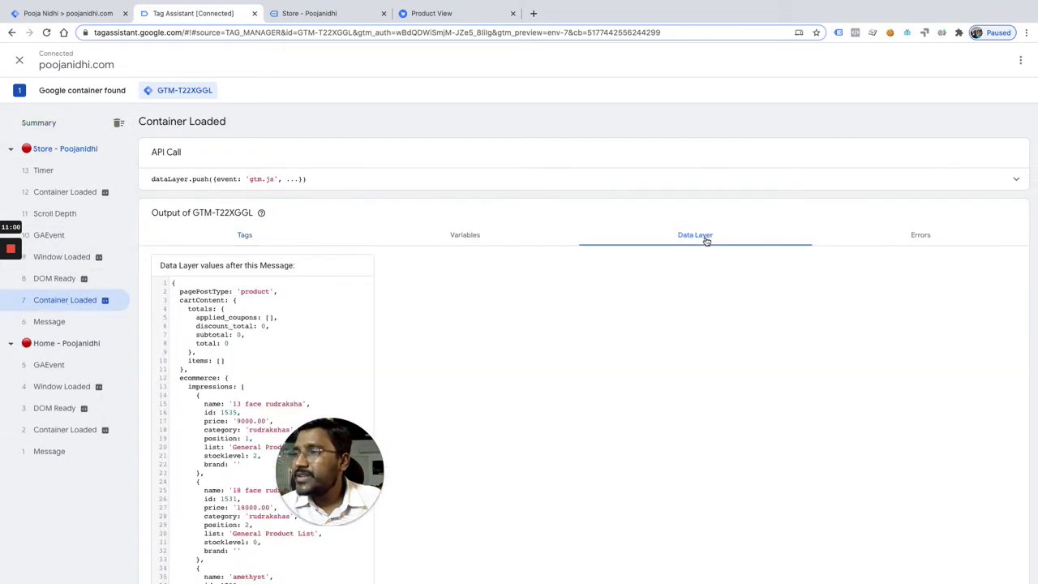
scroll(357, 406, "down", 2)
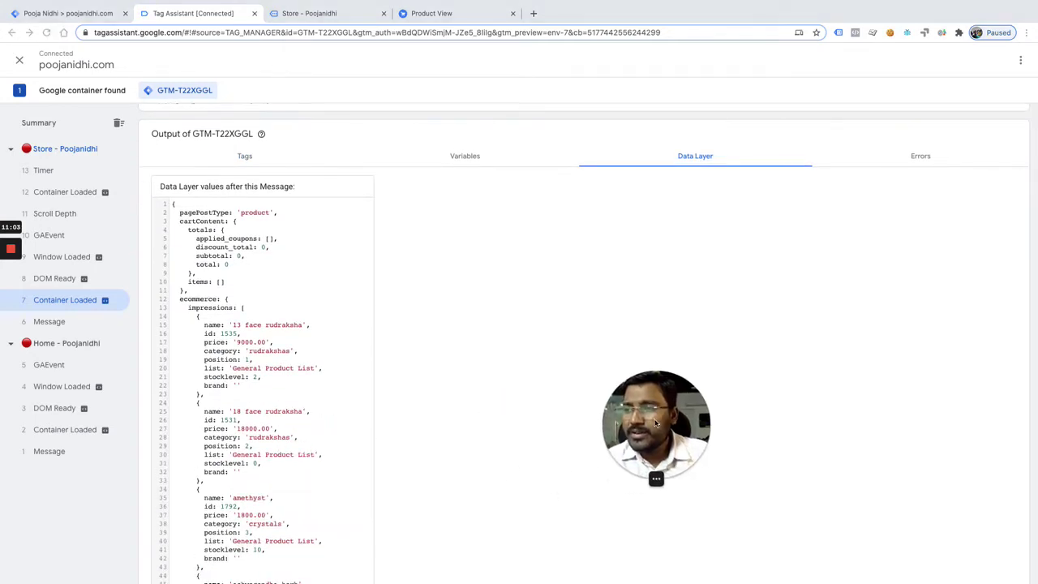
scroll(238, 304, "down", 1)
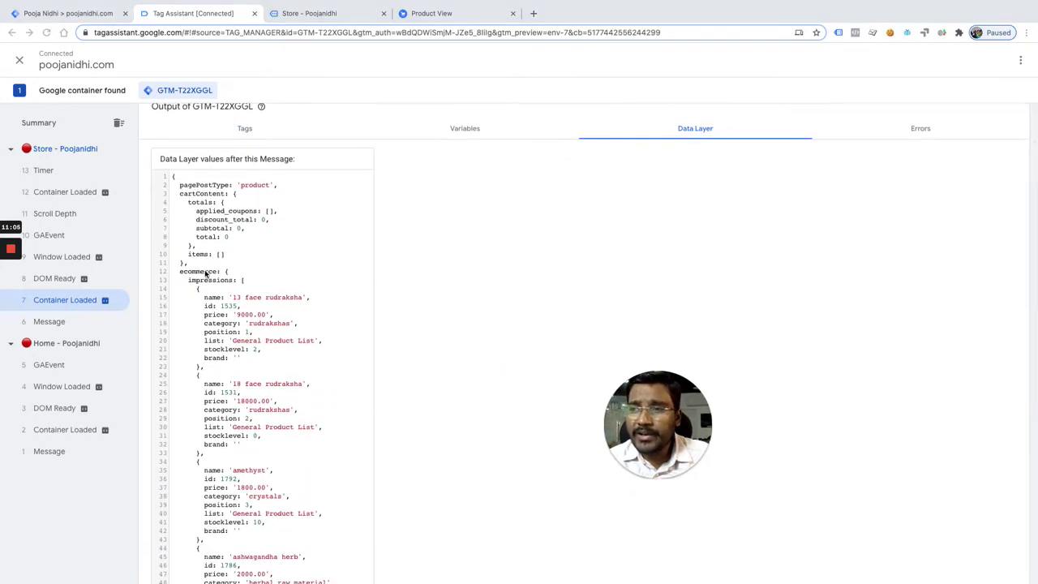
Step: Compare the products listed on the Store page with the impressions entries in the Container Loaded data layer
left_click(328, 18)
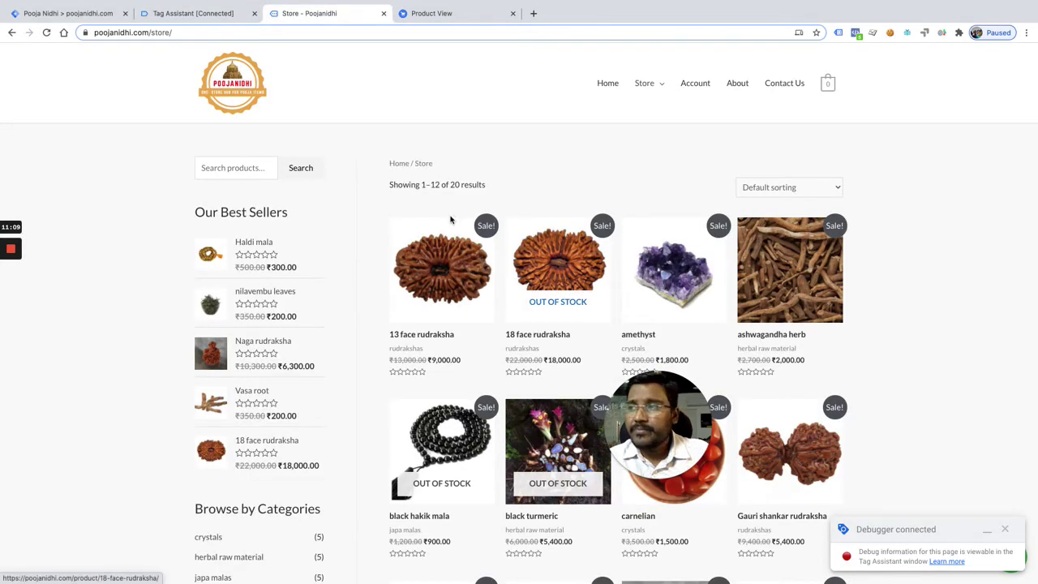
left_click(178, 12)
scroll(248, 406, "down", 15)
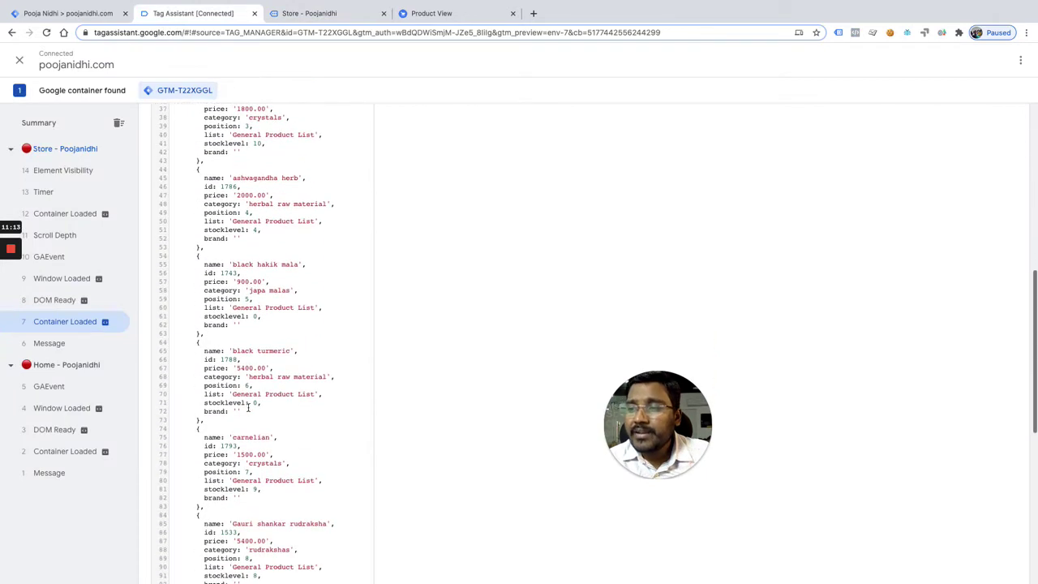
scroll(248, 408, "down", 5)
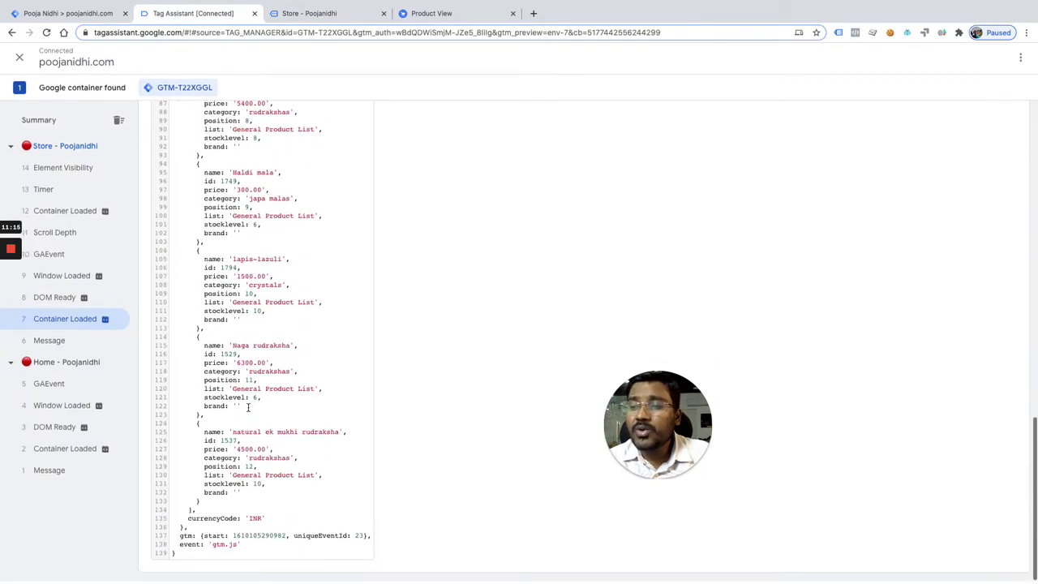
scroll(248, 408, "up", 15)
scroll(313, 154, "down", 5)
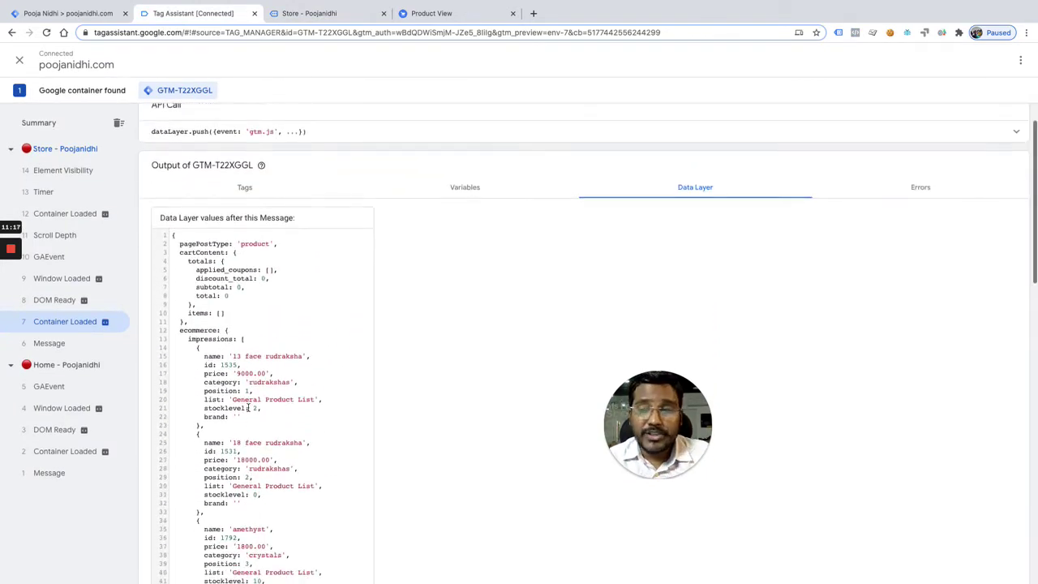
left_click(329, 13)
left_click(221, 11)
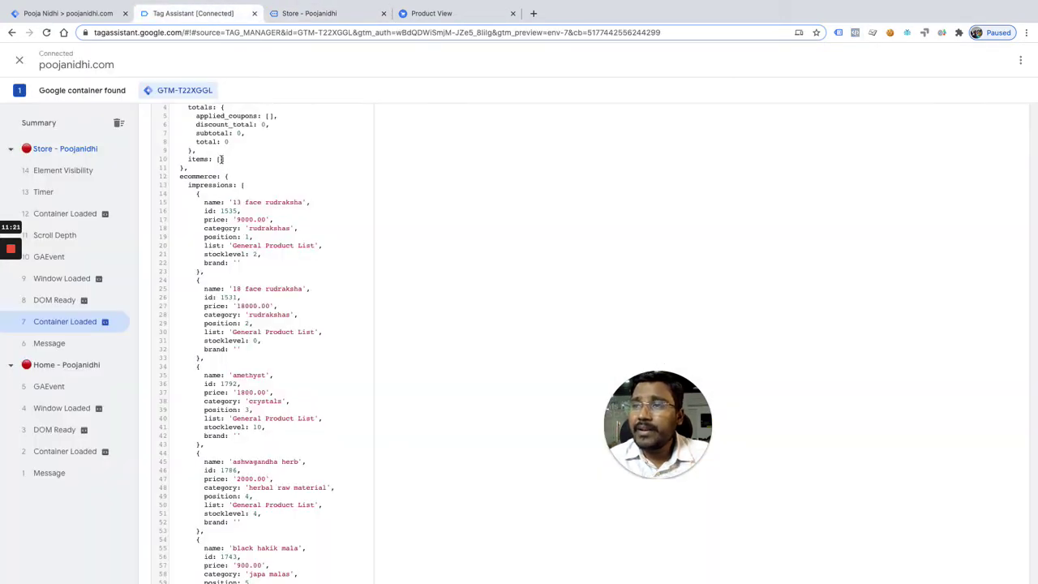
Step: Highlight the ecommerce key, the impressions key and the 13 face rudraksha entry in the data layer values
double_click(205, 176)
double_click(217, 184)
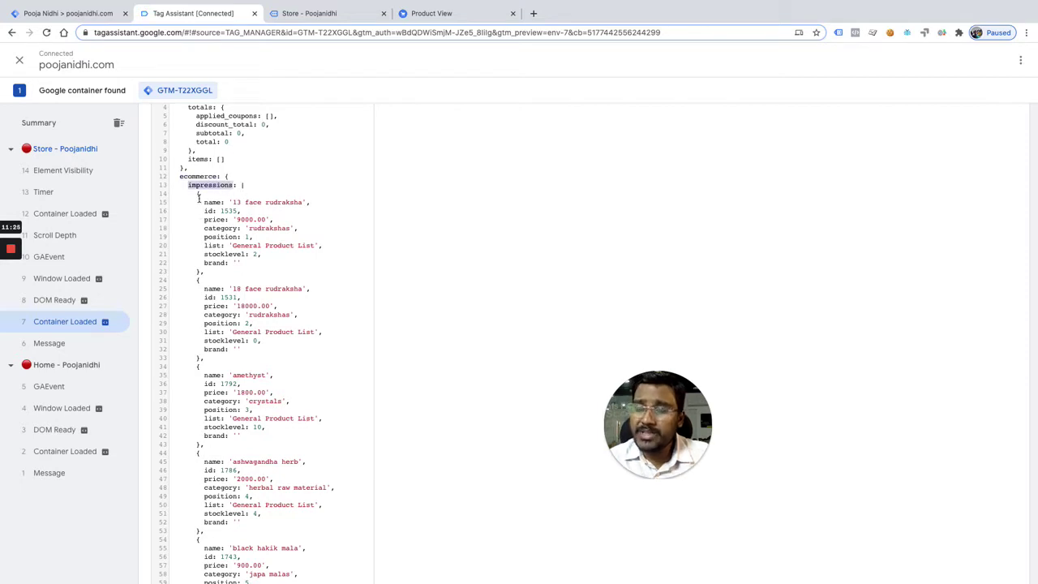
left_click_drag(196, 195, 200, 274)
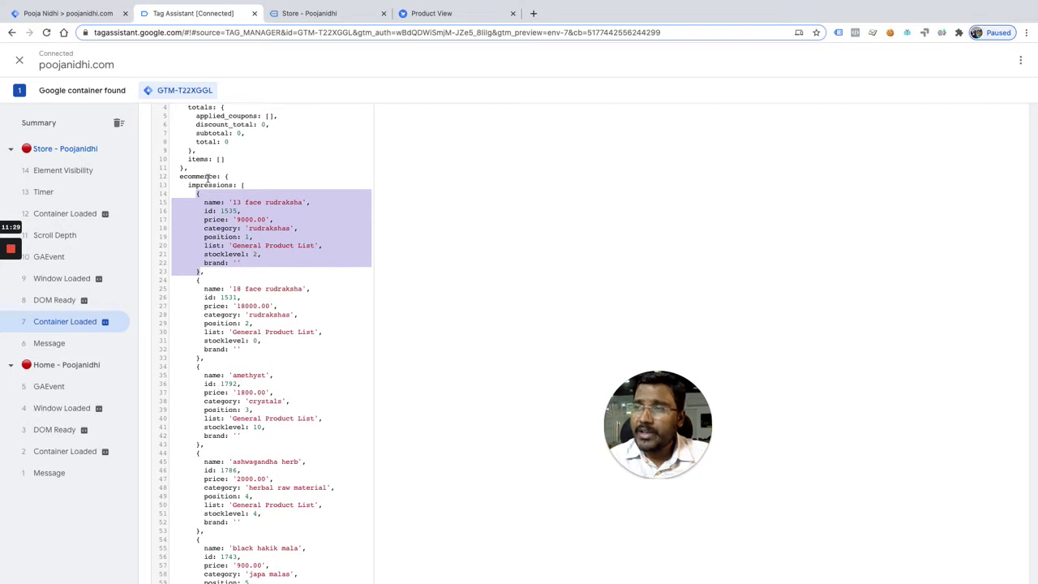
Step: Highlight the 18 face rudraksha impressions entry, and open the 13 face rudraksha product page from the Store page
left_click_drag(197, 281, 204, 362)
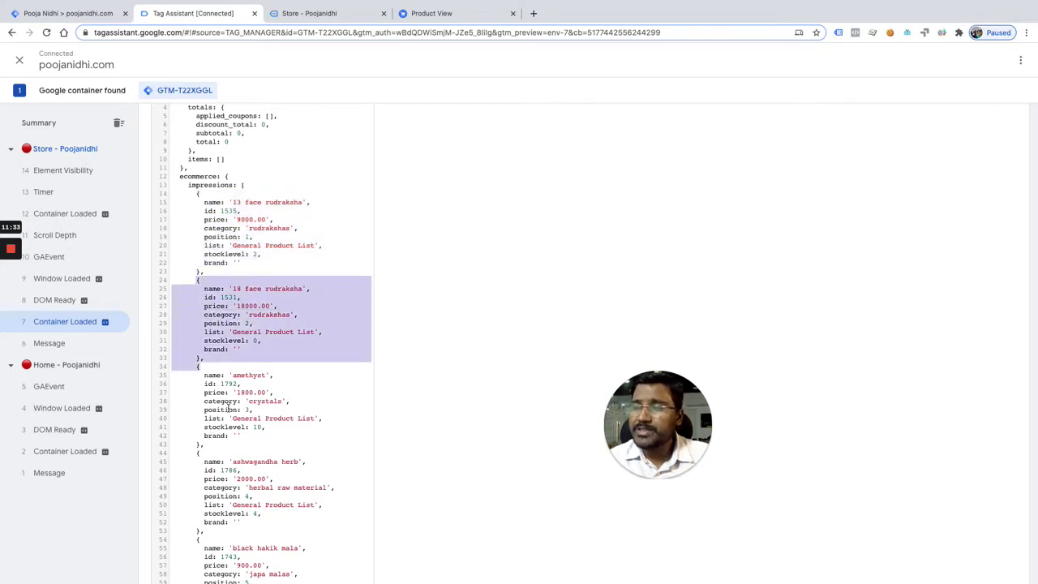
left_click(323, 17)
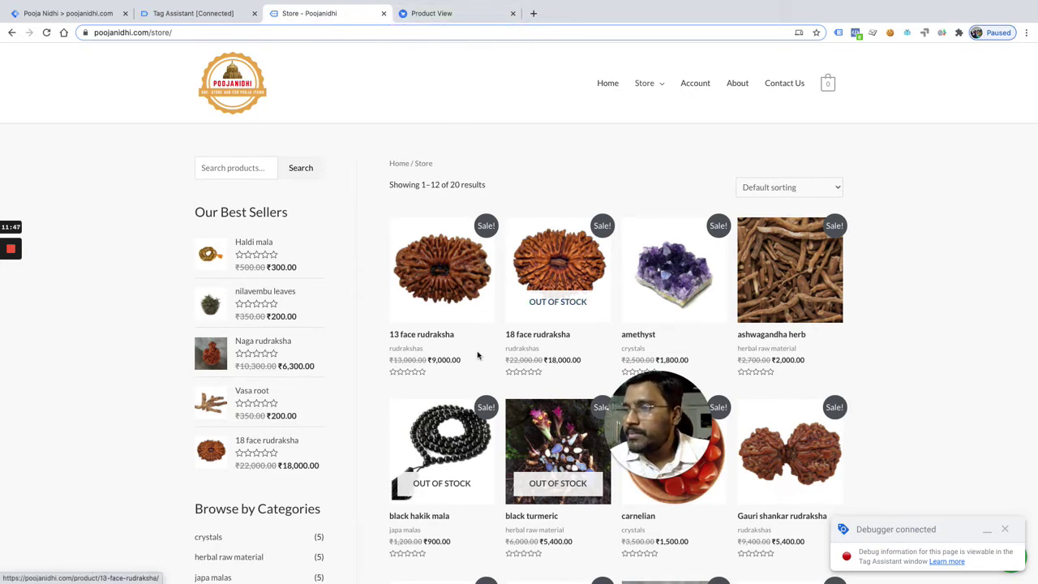
left_click(446, 292)
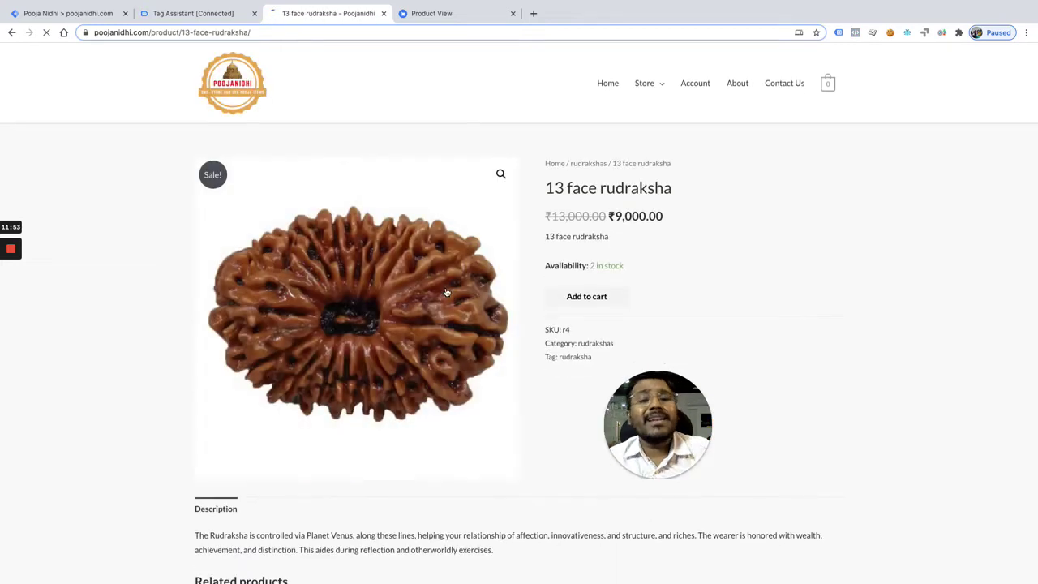
Step: Show the data layer values of the 13 face rudraksha page's DOM Ready event in Tag Assistant and examine the ecommerce section
left_click(225, 14)
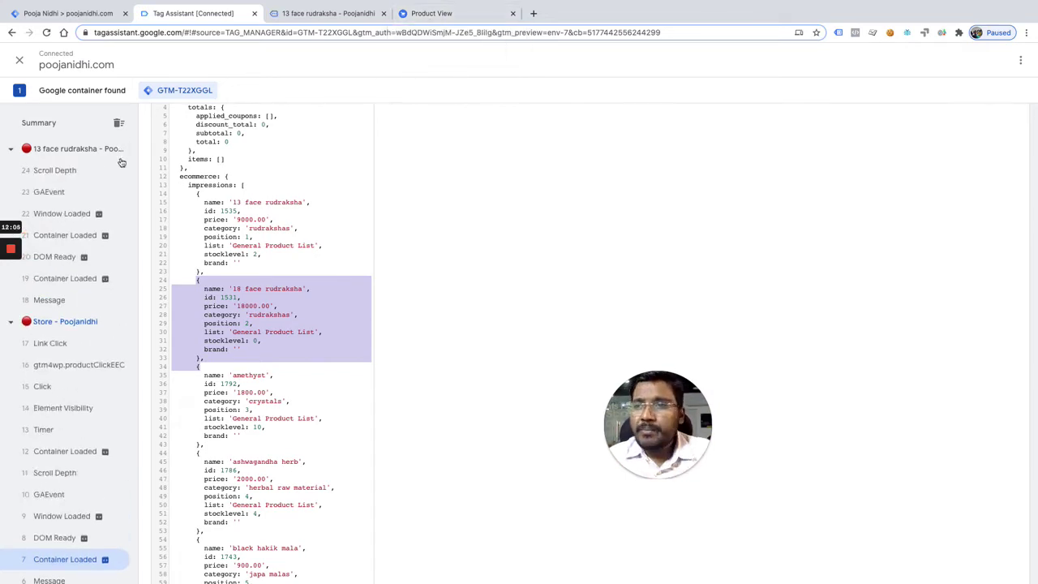
left_click(66, 258)
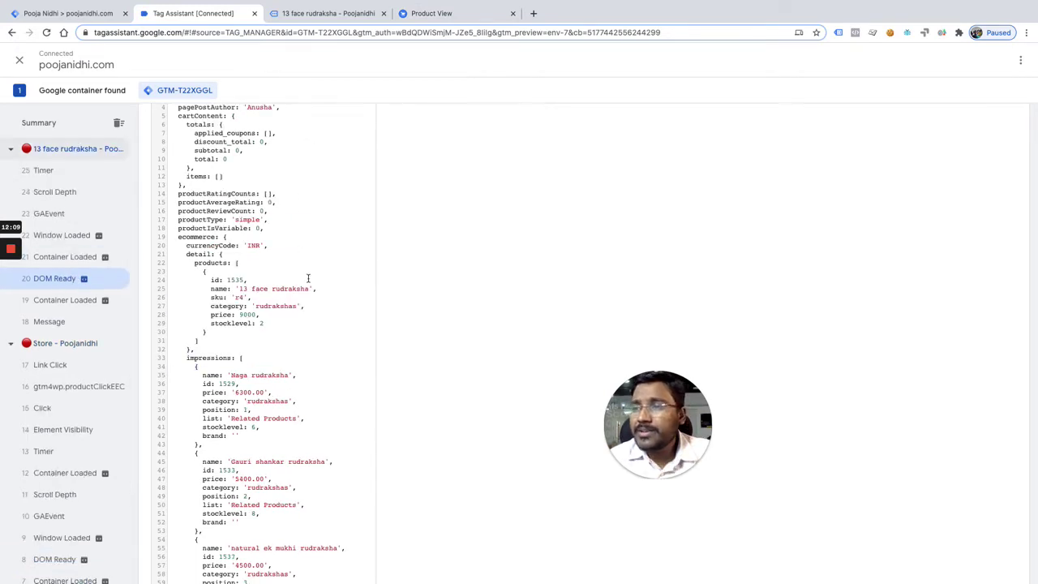
scroll(308, 278, "down", 5)
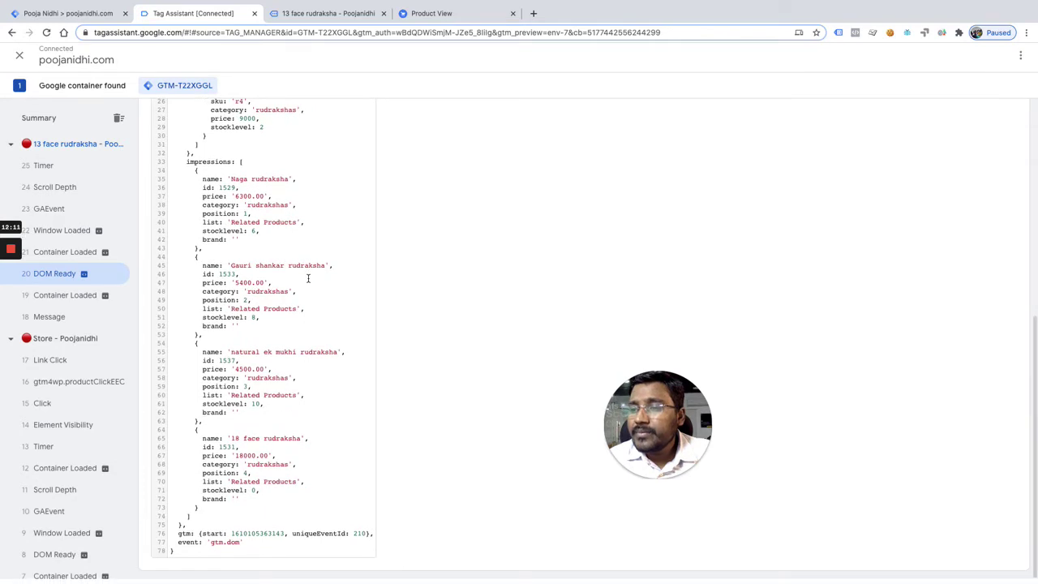
scroll(308, 278, "up", 4)
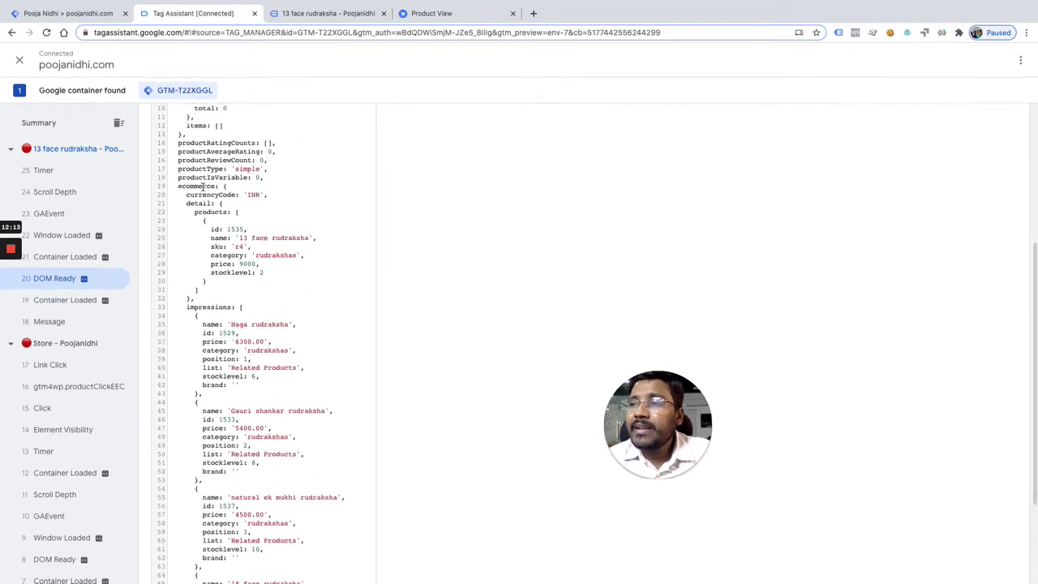
Step: Highlight the detail key, the products key and the products array in the product page's data layer values
double_click(197, 203)
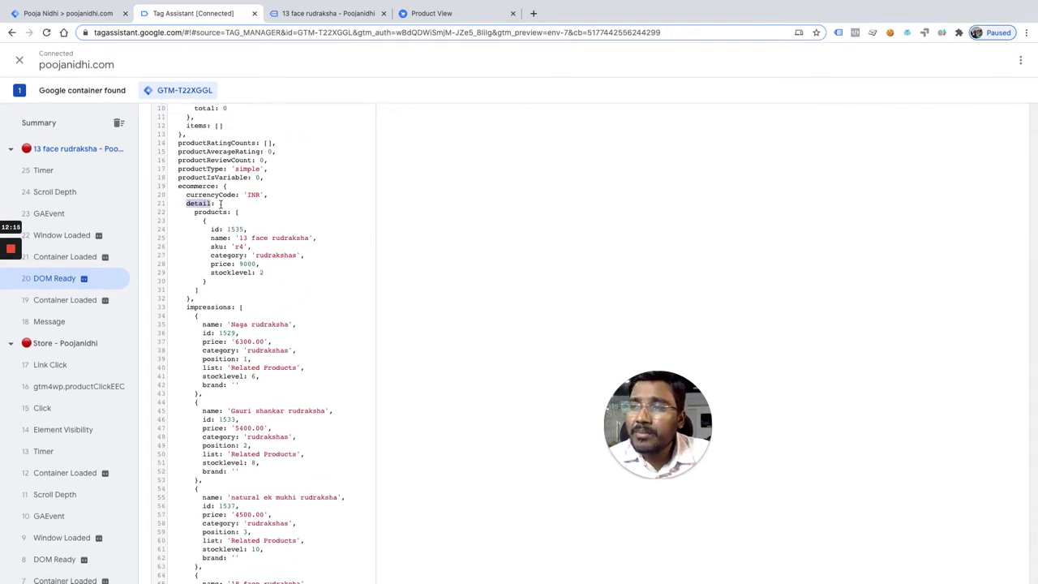
double_click(217, 212)
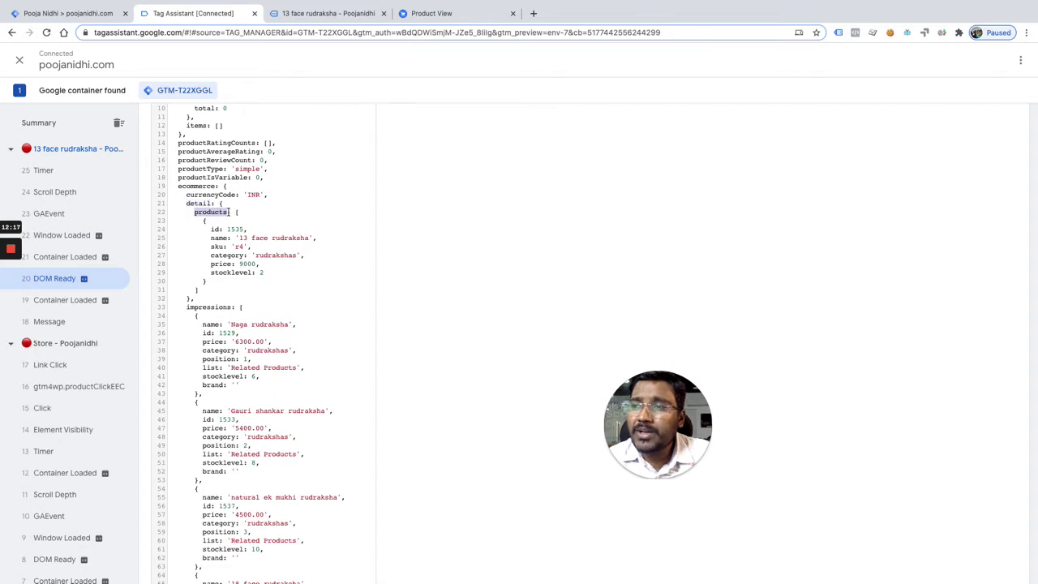
left_click_drag(237, 212, 201, 292)
Step: Review the related products on the 13 face rudraksha page, and highlight the detail key in its data layer values again
left_click(348, 14)
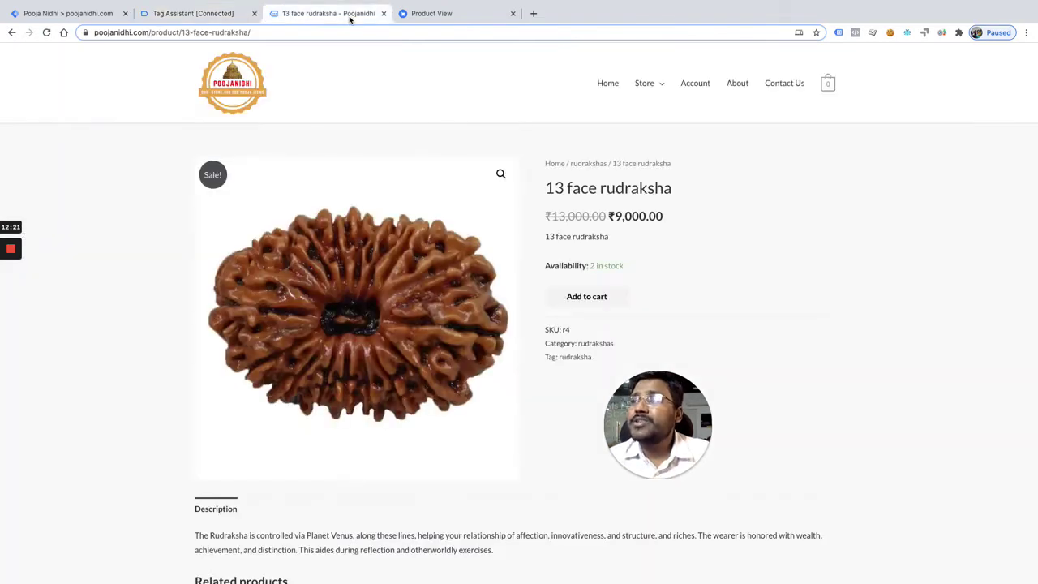
scroll(411, 273, "down", 5)
scroll(405, 272, "down", 3)
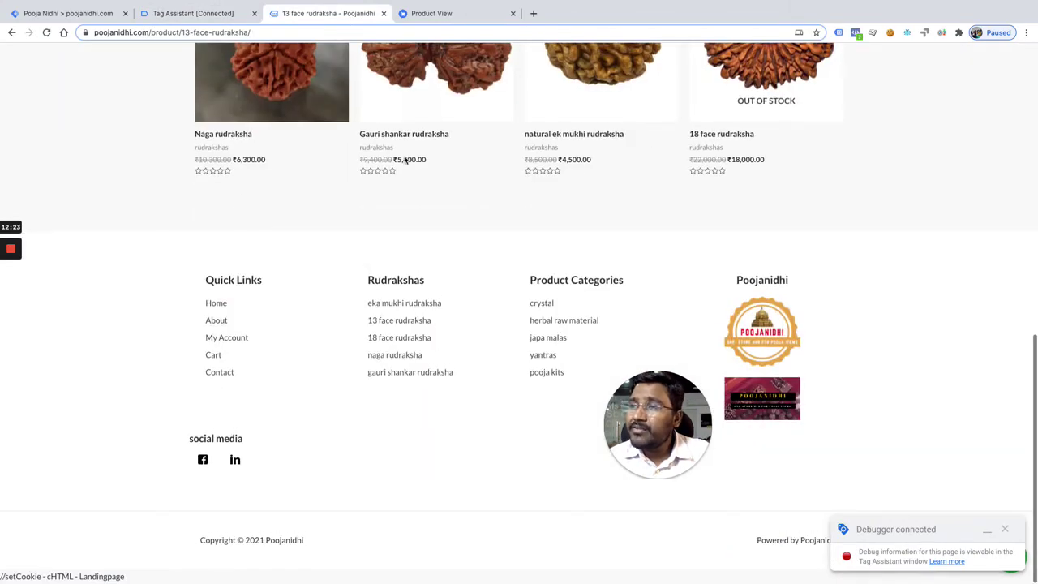
scroll(580, 177, "up", 1)
scroll(579, 177, "up", 5)
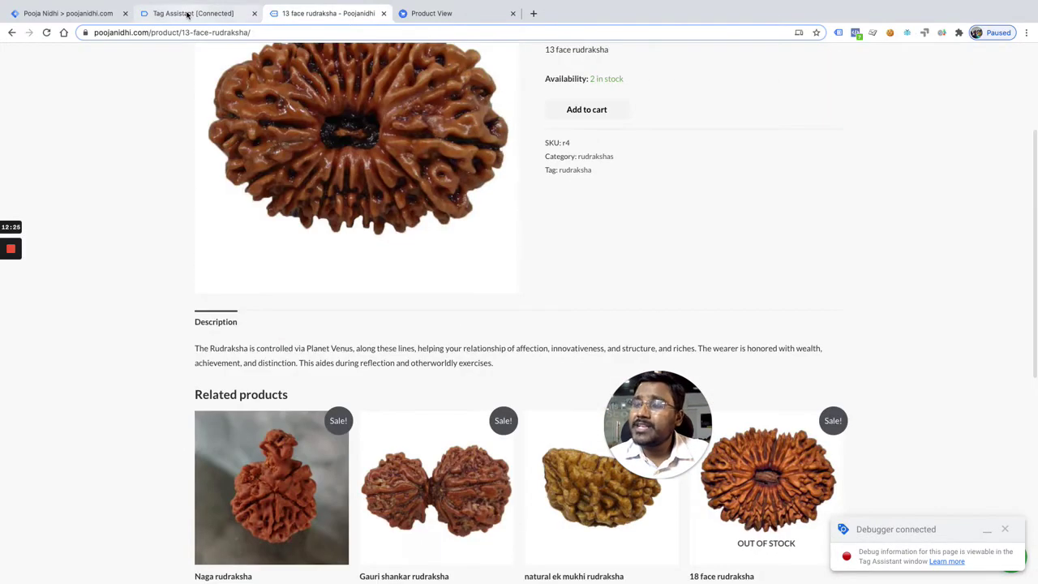
left_click(189, 14)
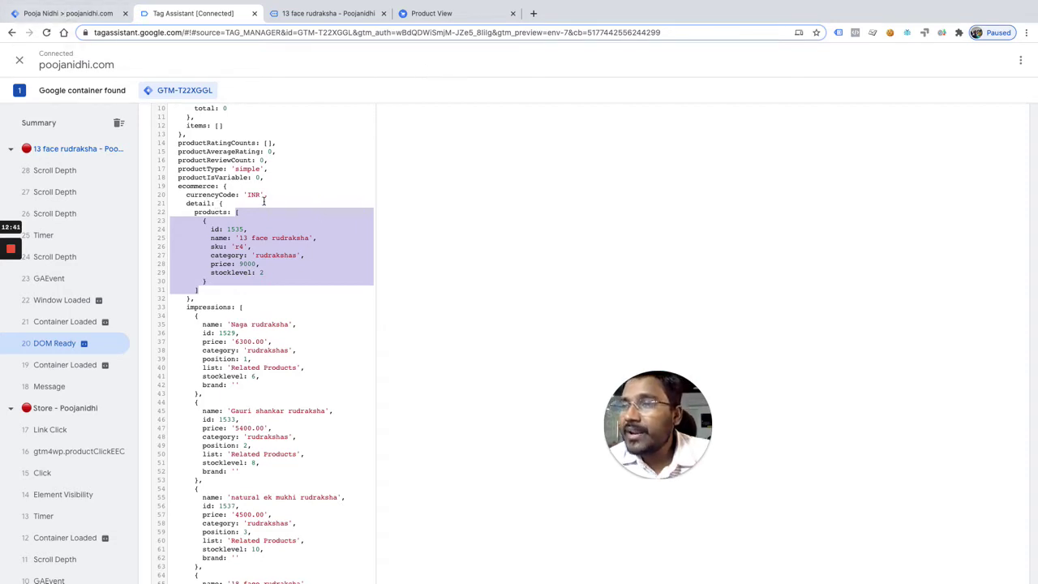
double_click(205, 204)
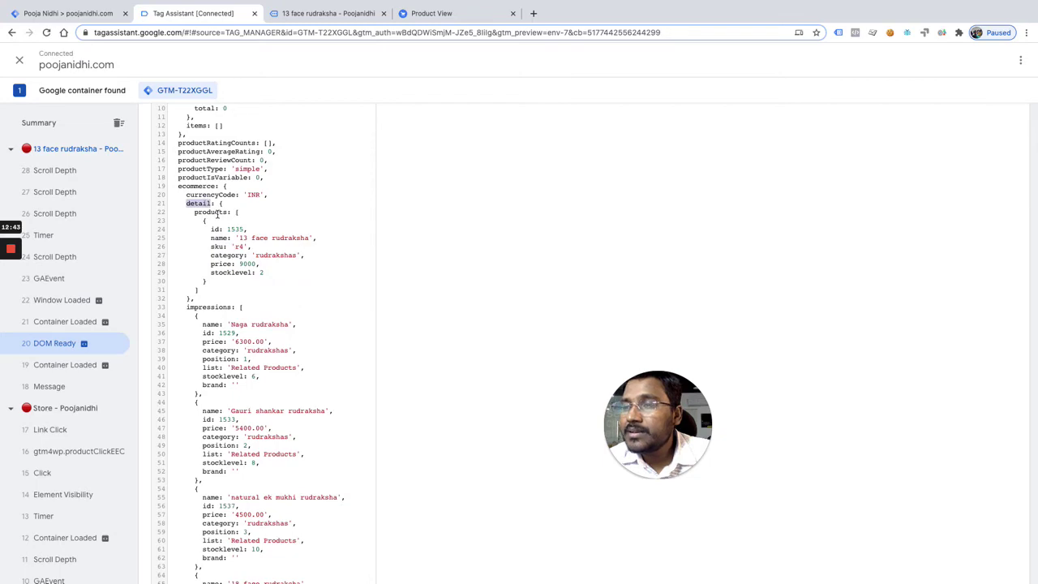
Step: Reopen the Store page on the previewed site and show the data layer values of its latest DOM Ready event in Tag Assistant
left_click(313, 16)
scroll(676, 170, "up", 5)
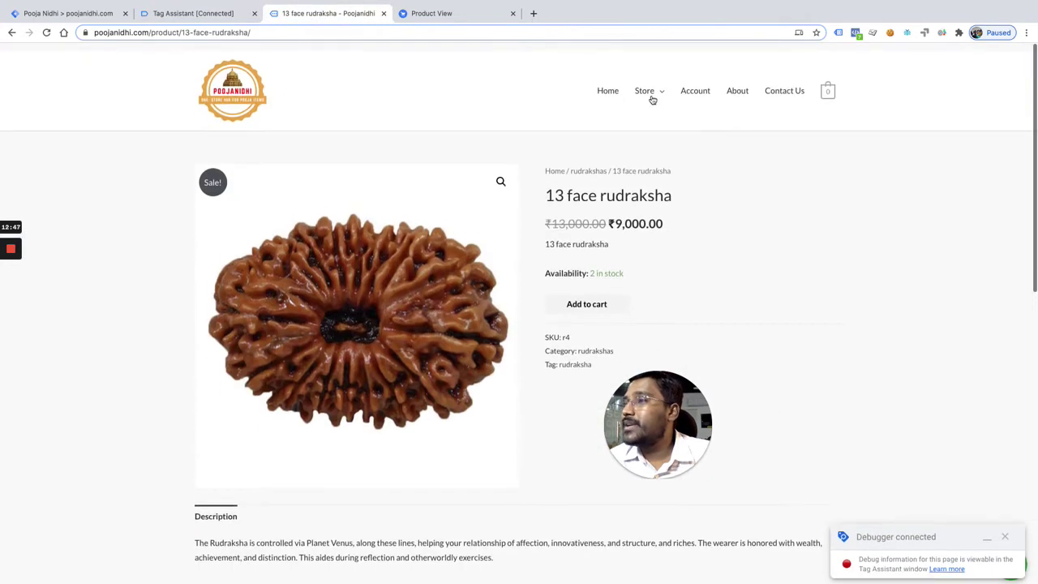
left_click(649, 88)
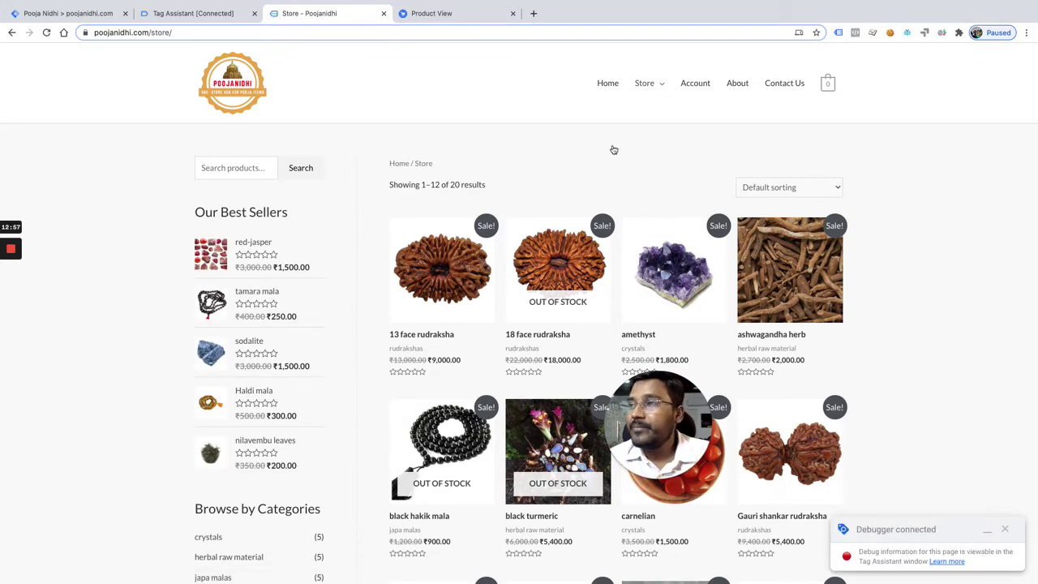
left_click(184, 18)
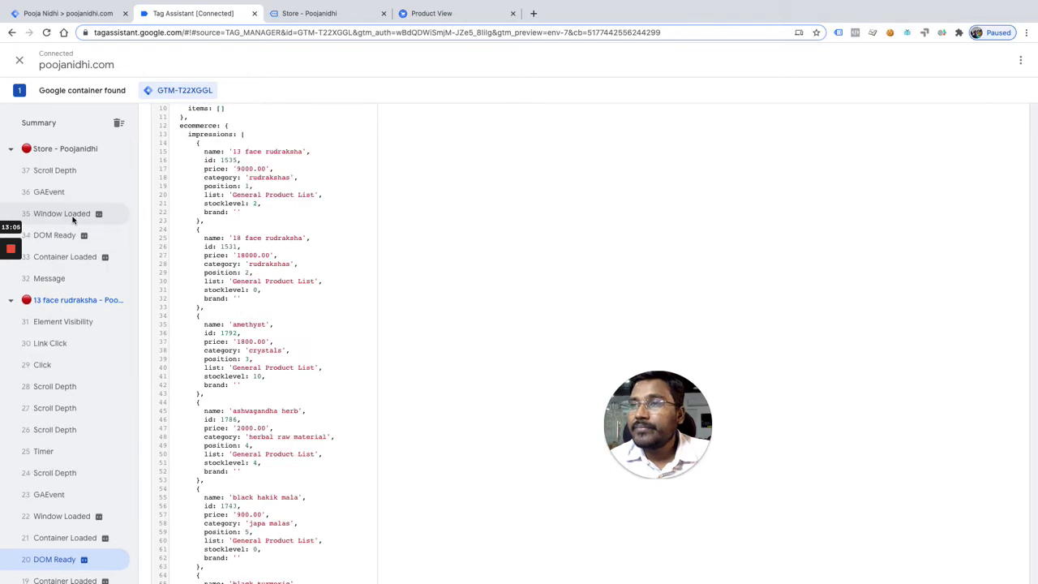
left_click(55, 234)
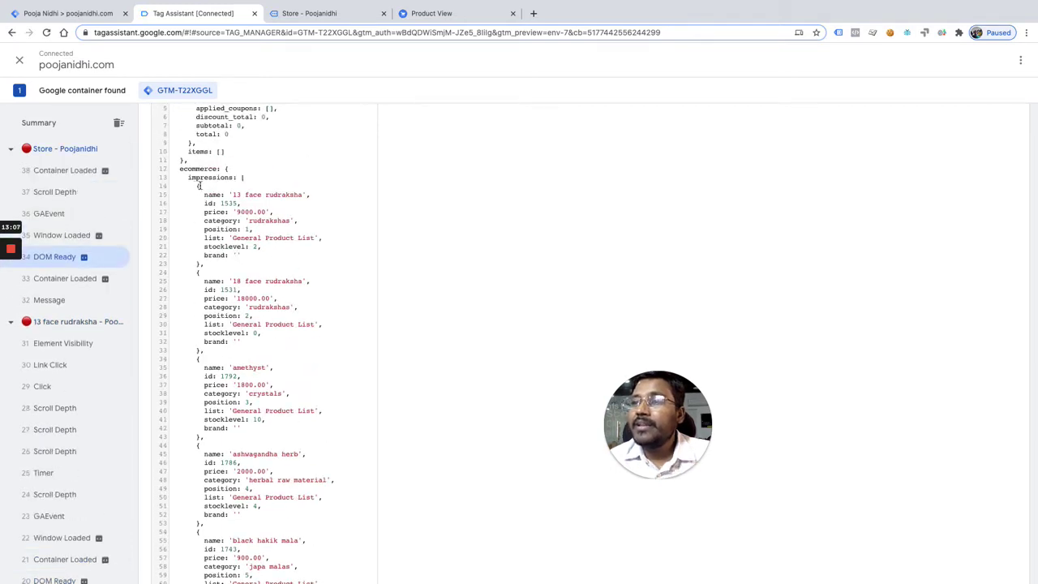
Step: Highlight the ecommerce key and the nested impressions key in the Store page's DOM Ready data layer values
scroll(198, 185, "up", 5)
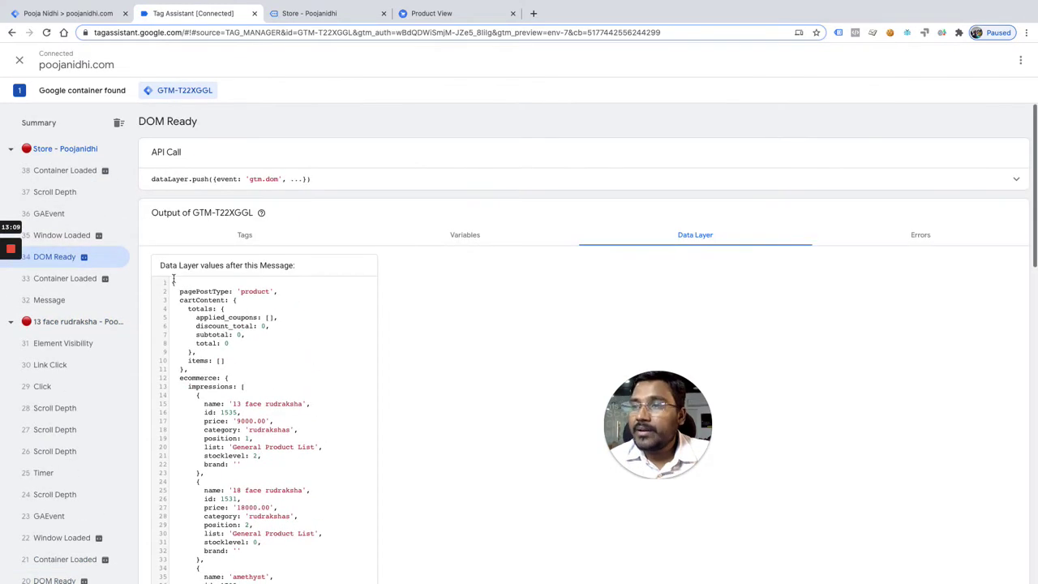
double_click(199, 378)
double_click(213, 386)
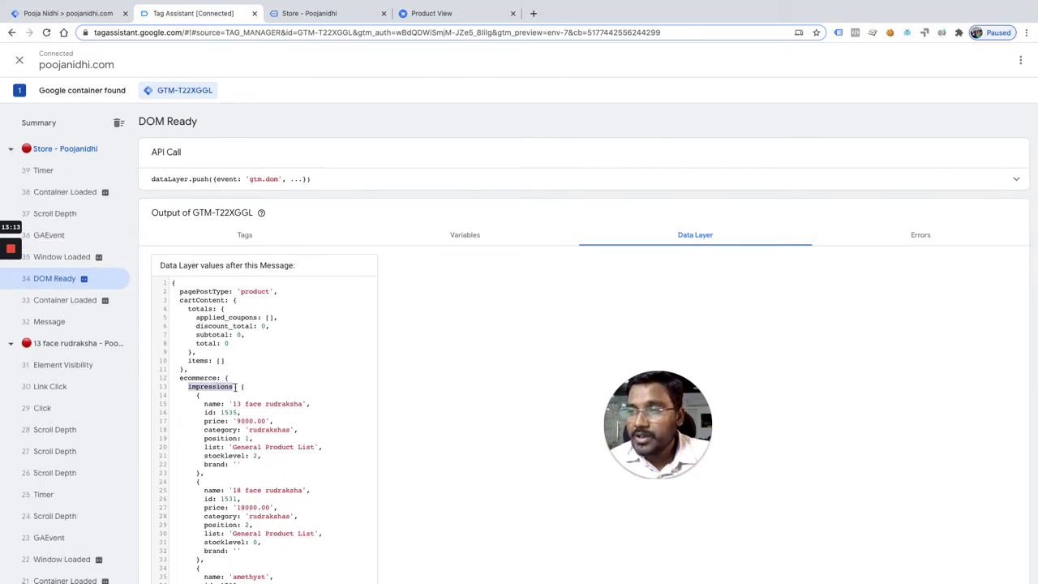
left_click(236, 386)
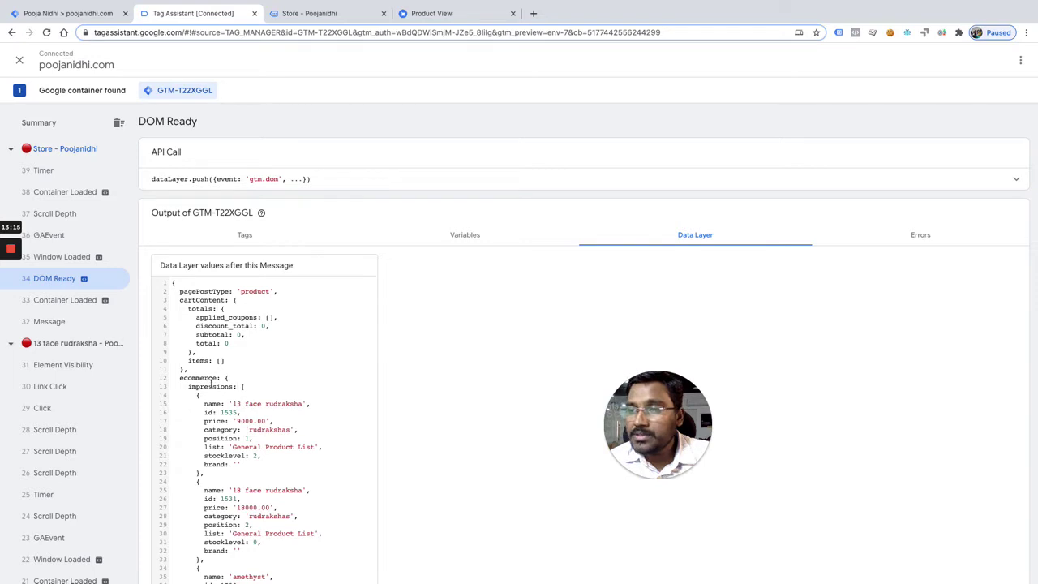
Step: Switch to Google Tag Manager and start a new user-defined variable of type Data Layer Variable
left_click(75, 14)
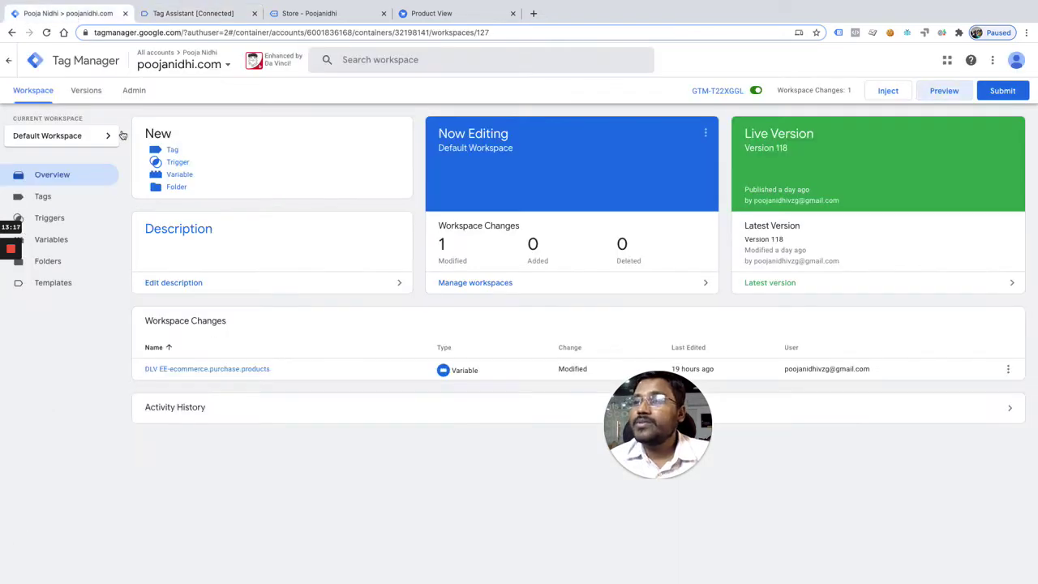
left_click(51, 240)
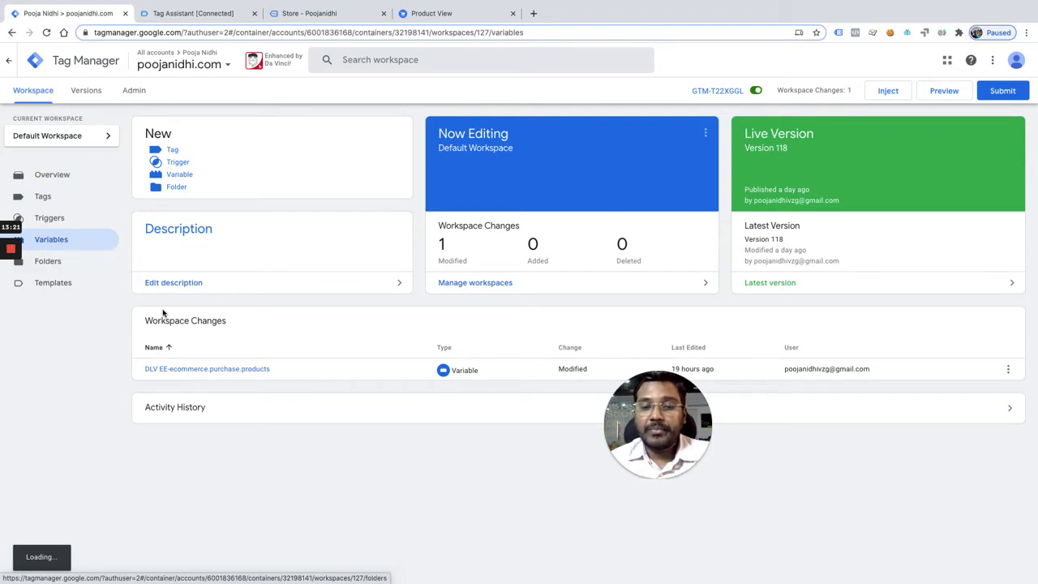
left_click_drag(660, 441, 149, 532)
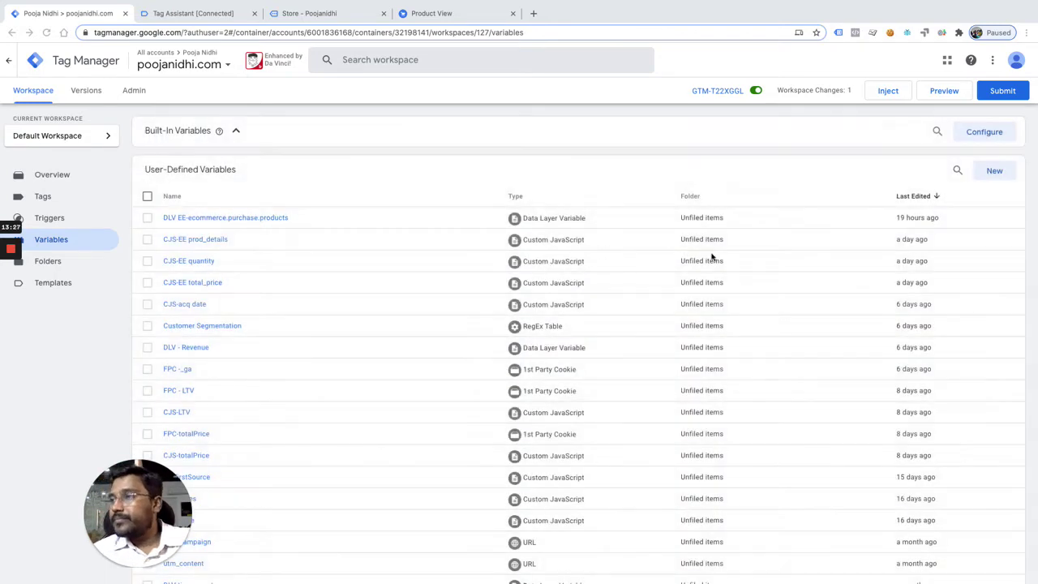
left_click(995, 172)
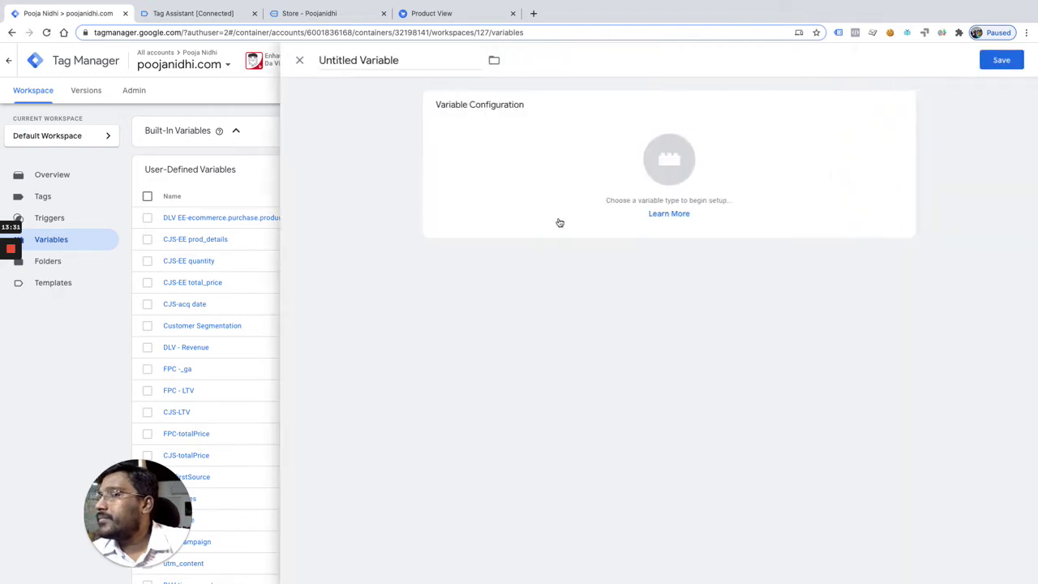
left_click(654, 169)
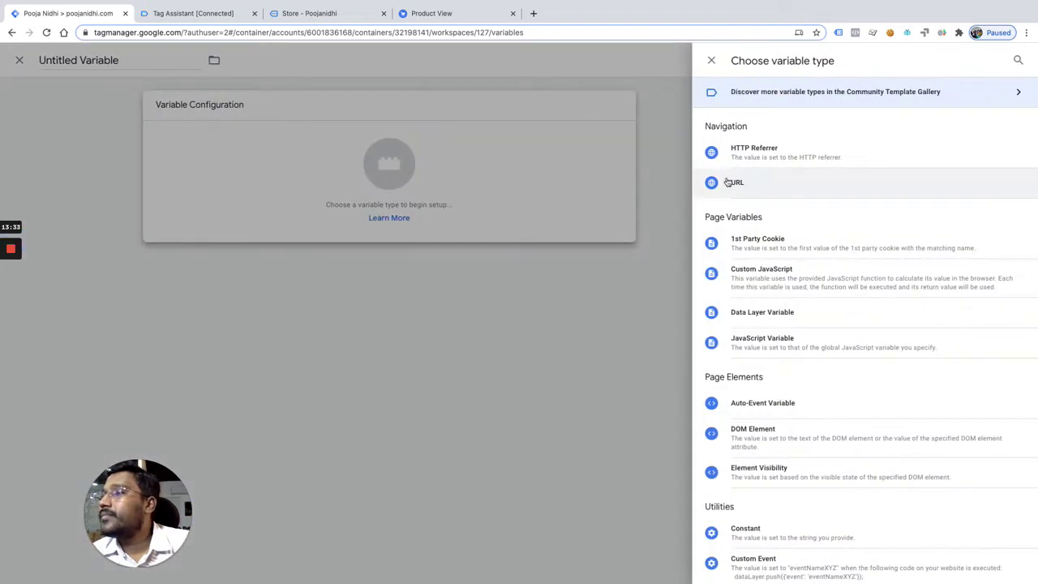
left_click(775, 313)
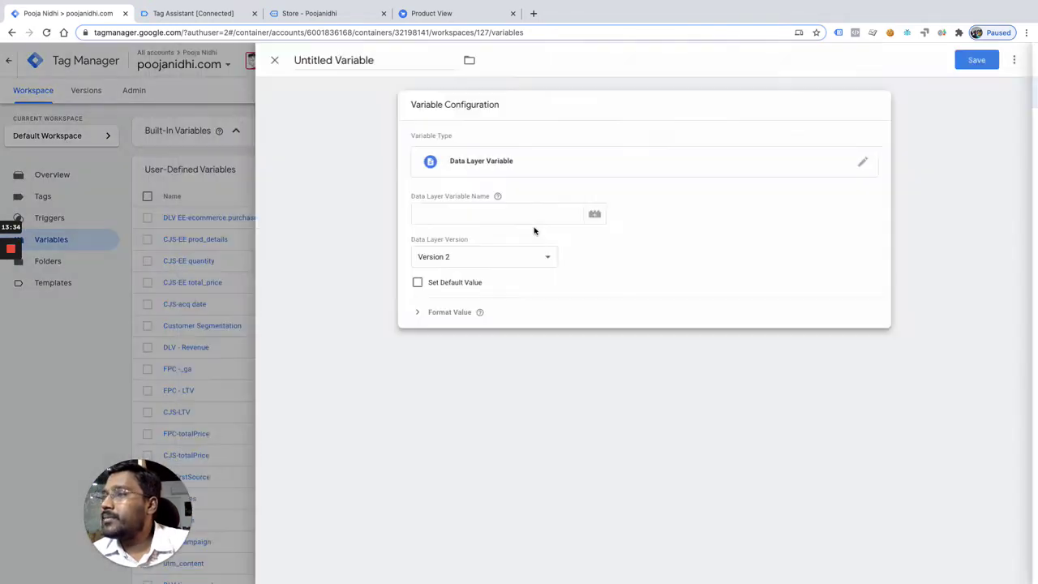
Step: Name the new variable "DLV EE - ecommerce.impressions"
left_click(341, 63)
key("super+a")
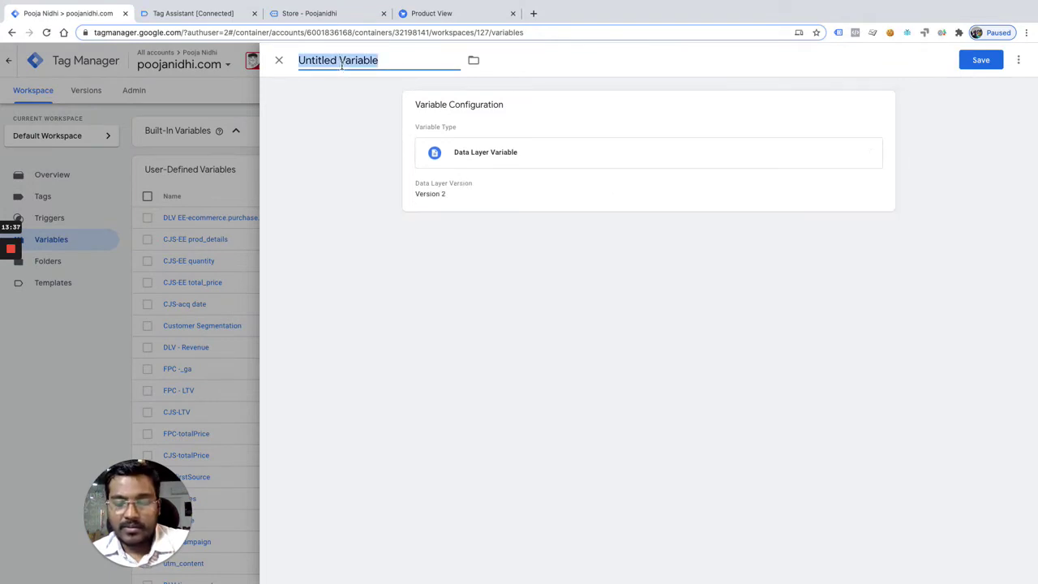
type("DLV ")
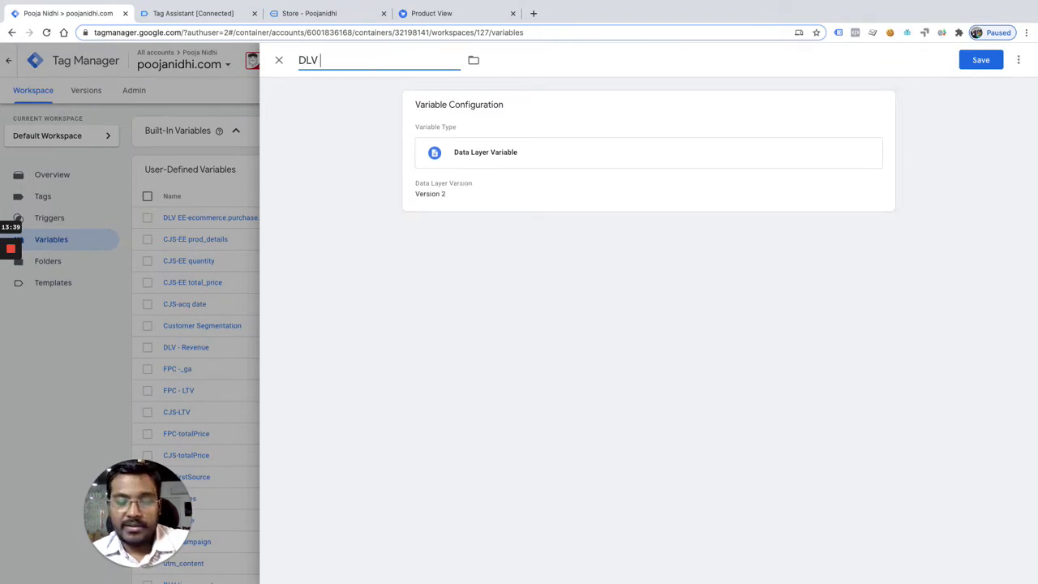
type("EE - e")
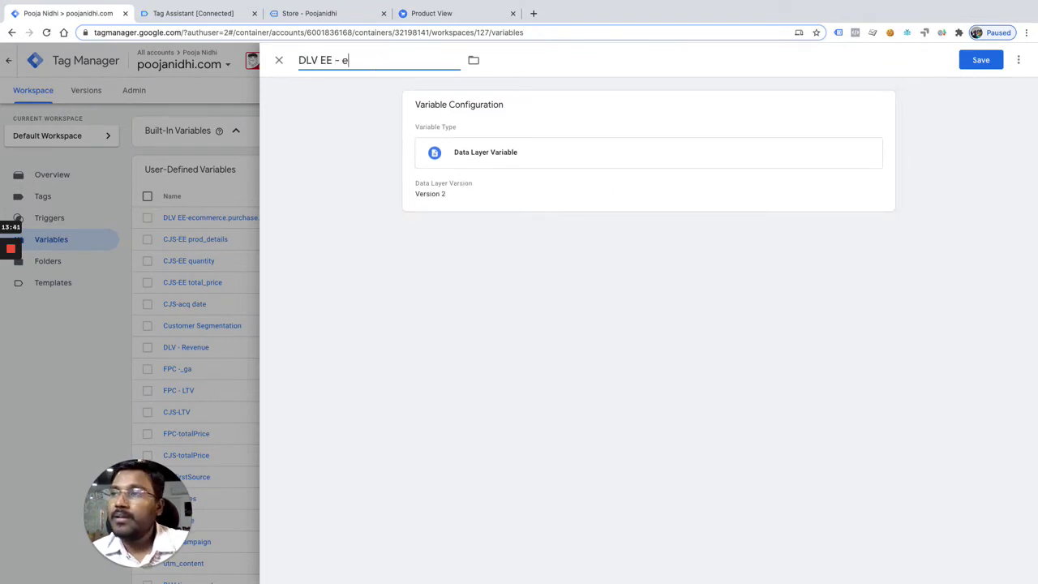
type("commer")
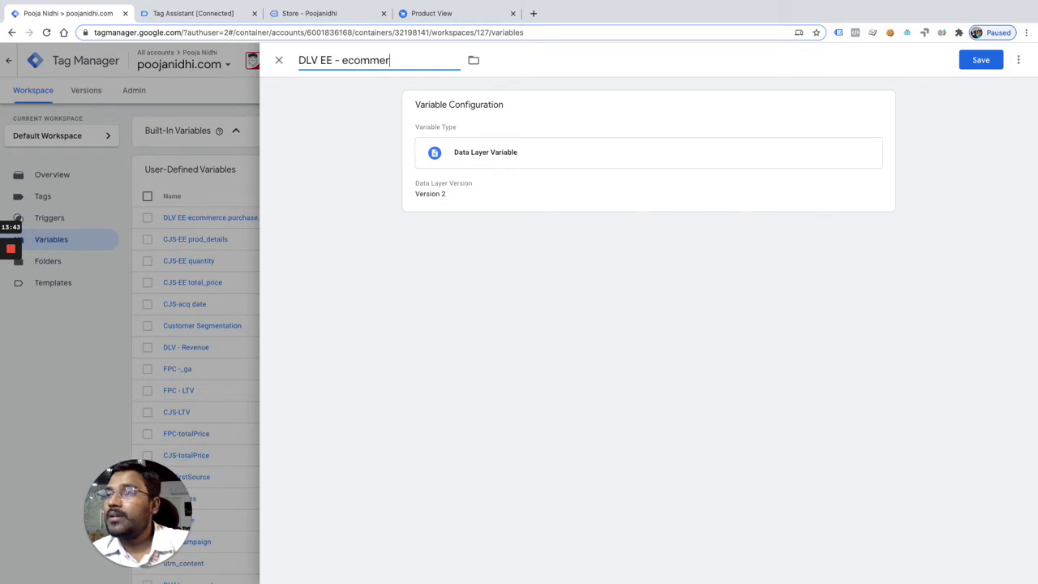
type("ce.impressions")
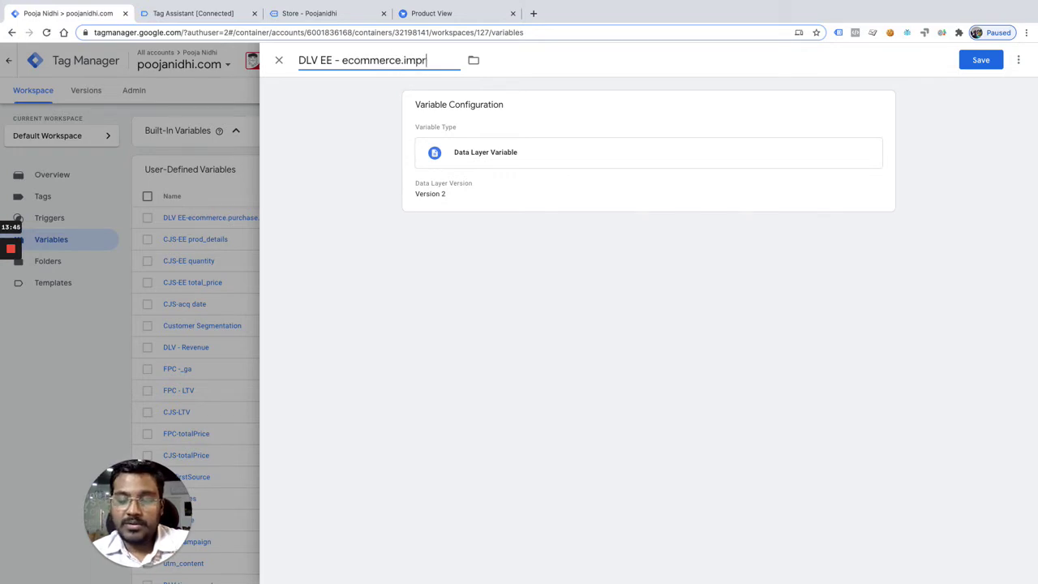
Step: Copy the text "ecommerce.impressions" from the new variable's name
left_click(474, 60)
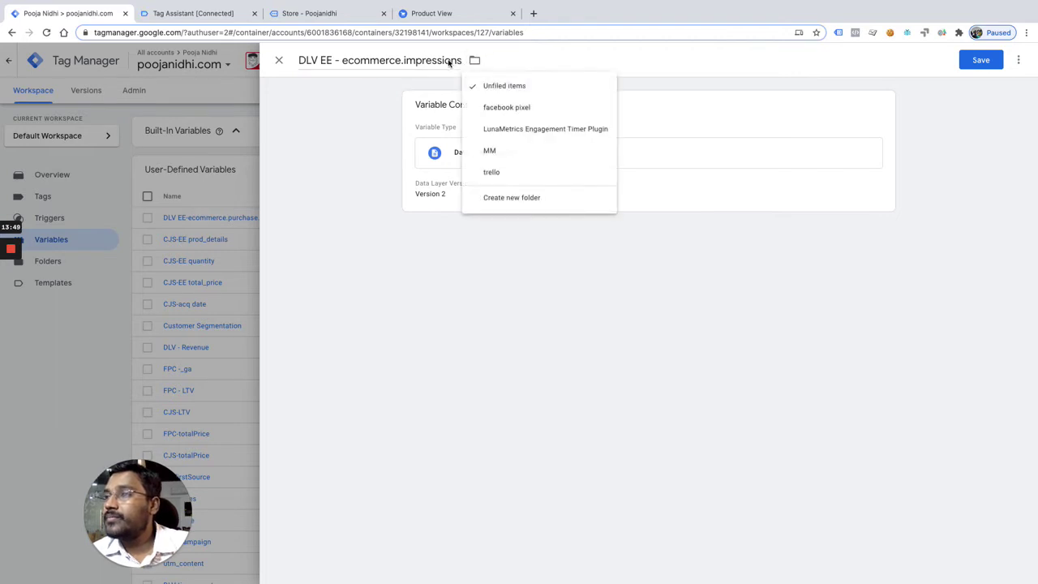
left_click(448, 62)
double_click(448, 62)
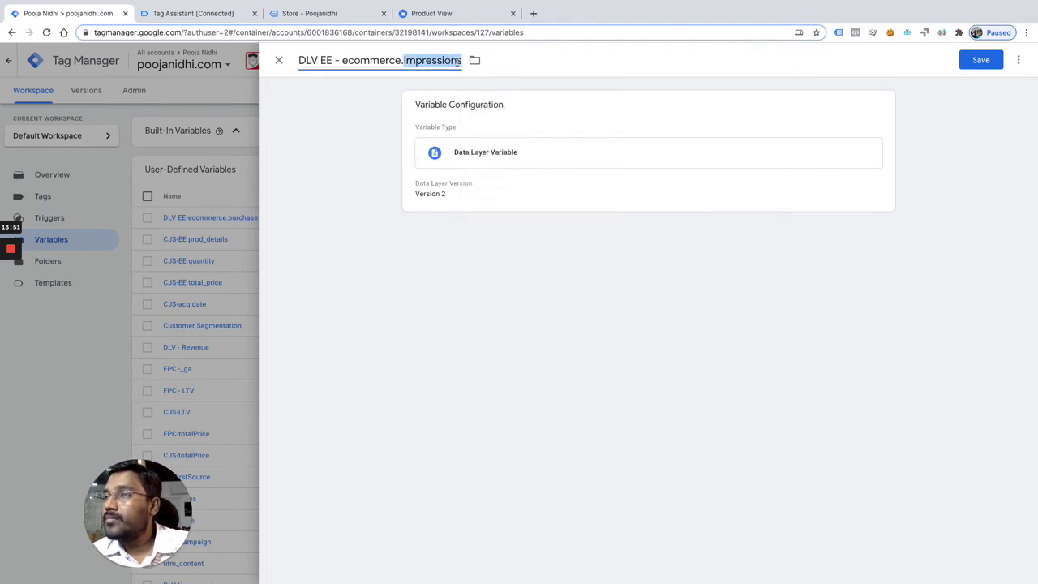
left_click(460, 61)
left_click_drag(460, 60, 342, 61)
key("ctrl+c")
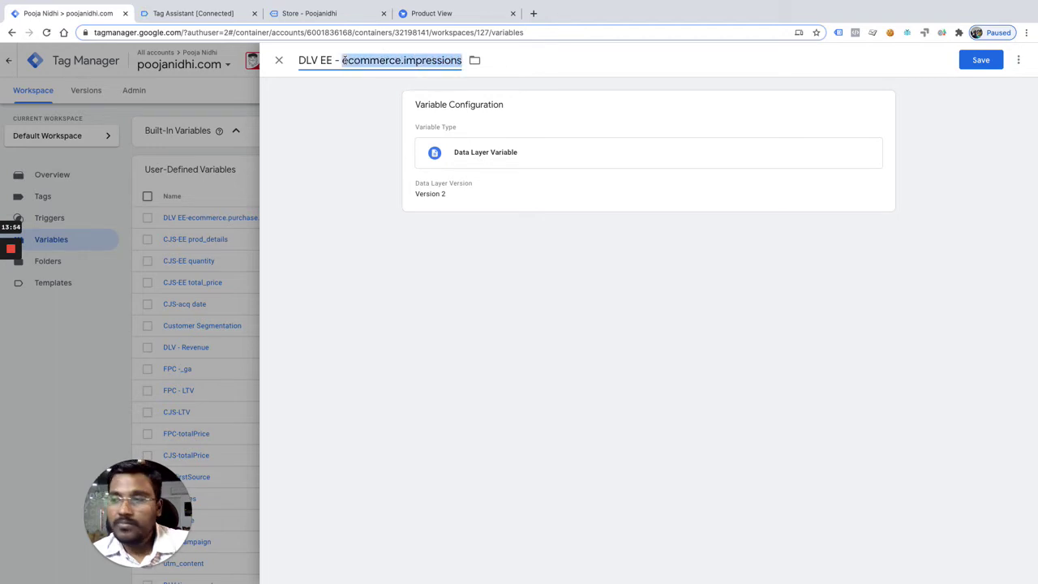
Step: Set the data layer variable name to "ecommerce.impressions", check it against the preview's data layer, and save the variable
left_click(542, 199)
left_click(463, 214)
key("ctrl+v")
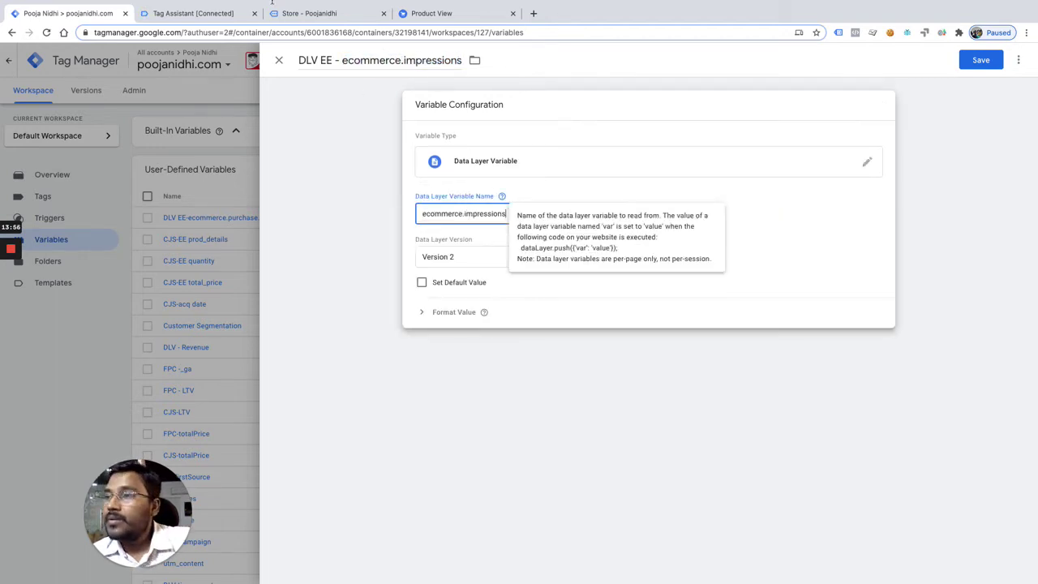
left_click(185, 22)
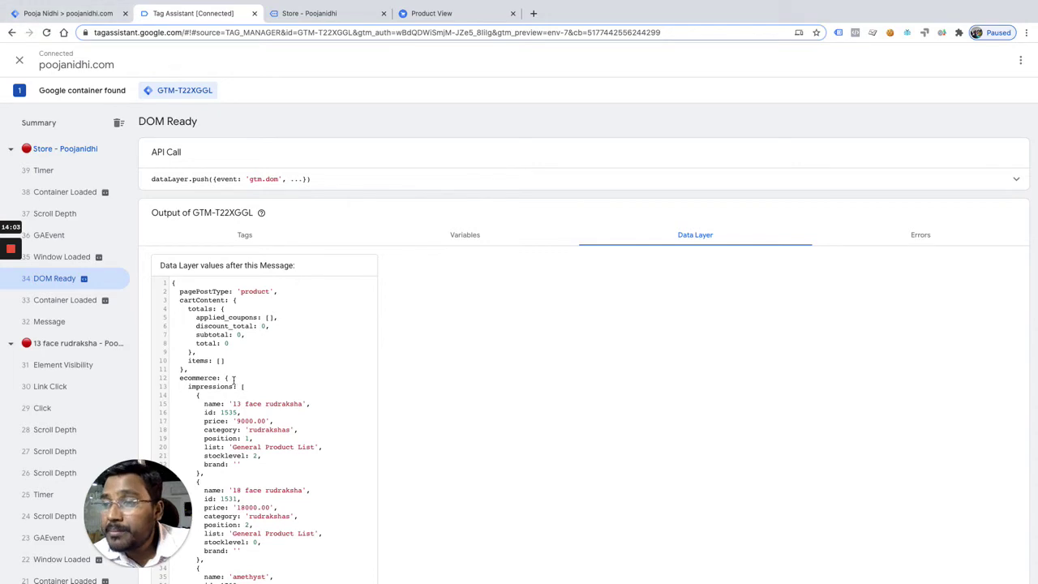
left_click(105, 14)
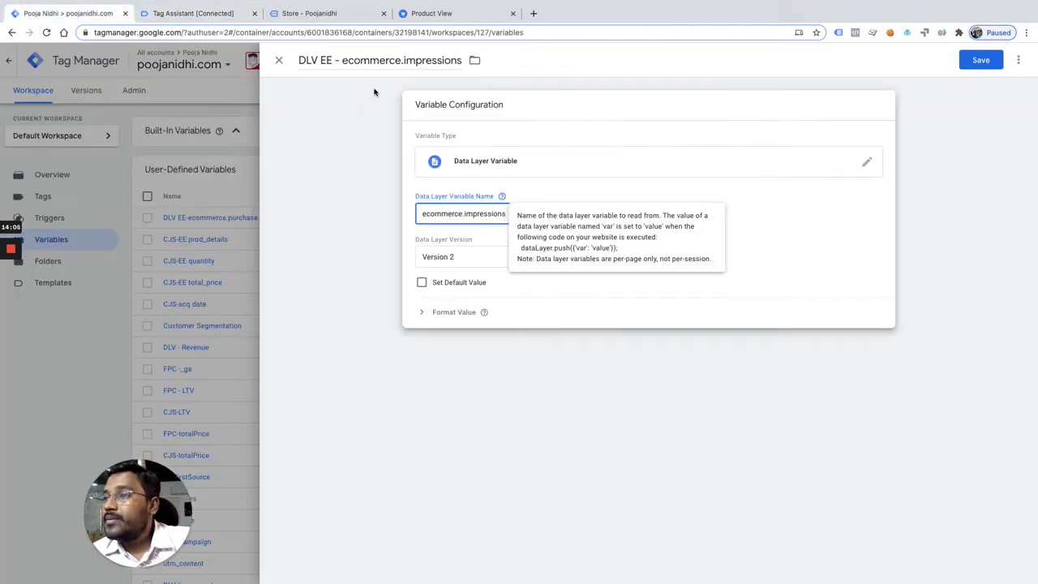
left_click(983, 61)
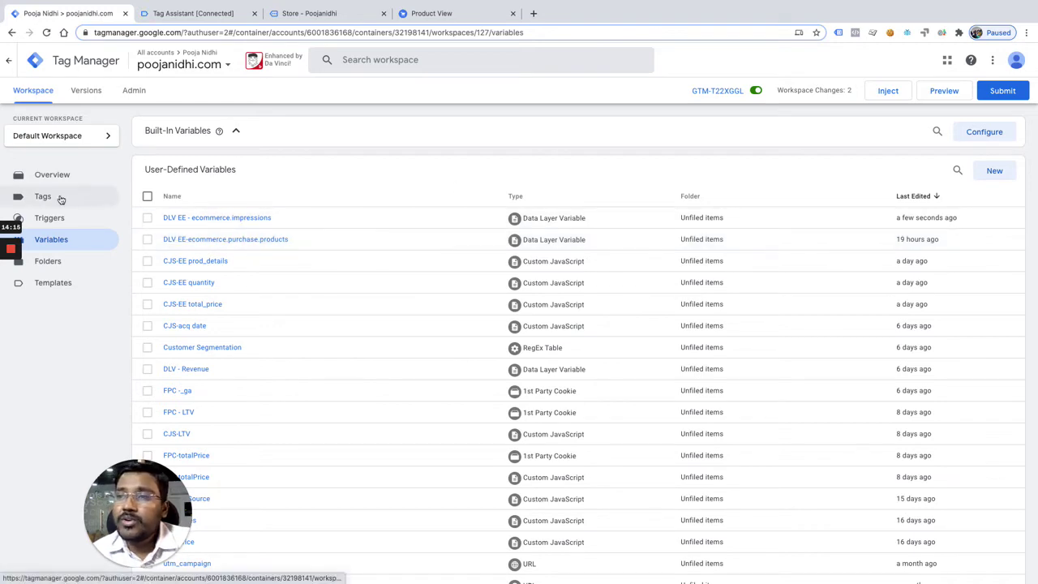
Step: Start a new user-defined Custom JavaScript variable and clear the placeholder code from its function body
left_click(995, 172)
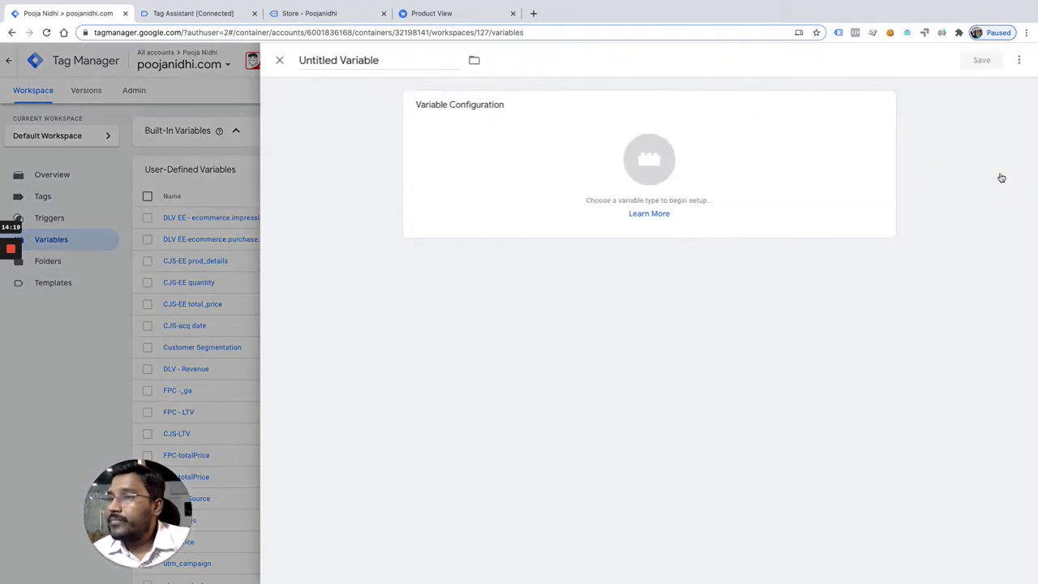
left_click(637, 172)
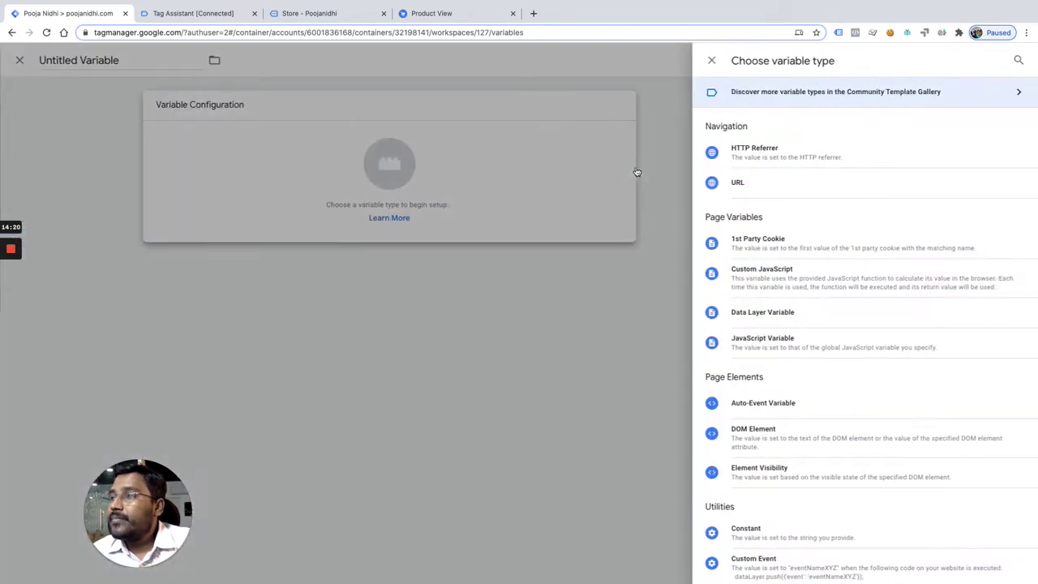
left_click(744, 283)
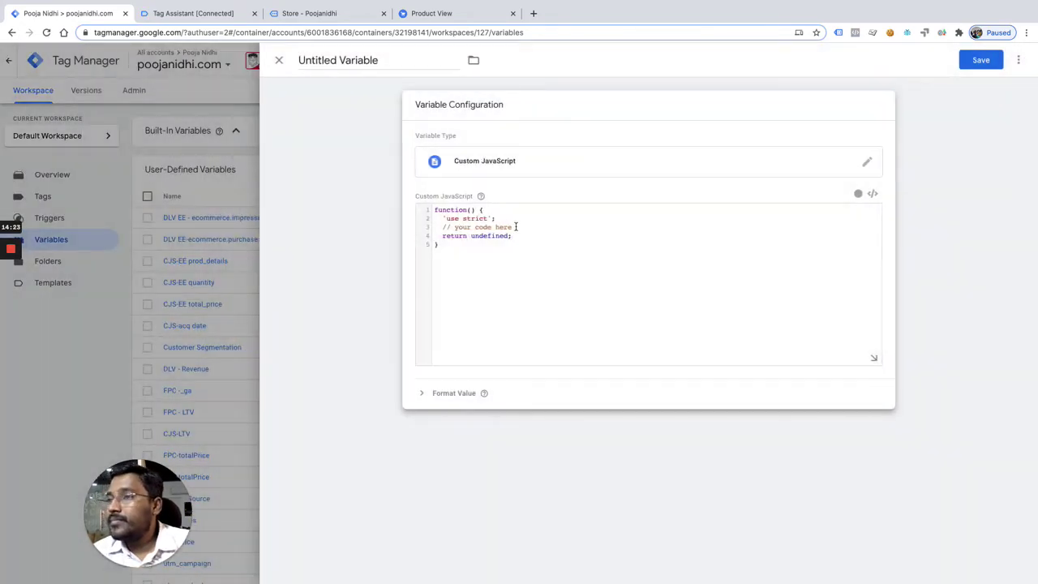
left_click_drag(516, 235, 423, 219)
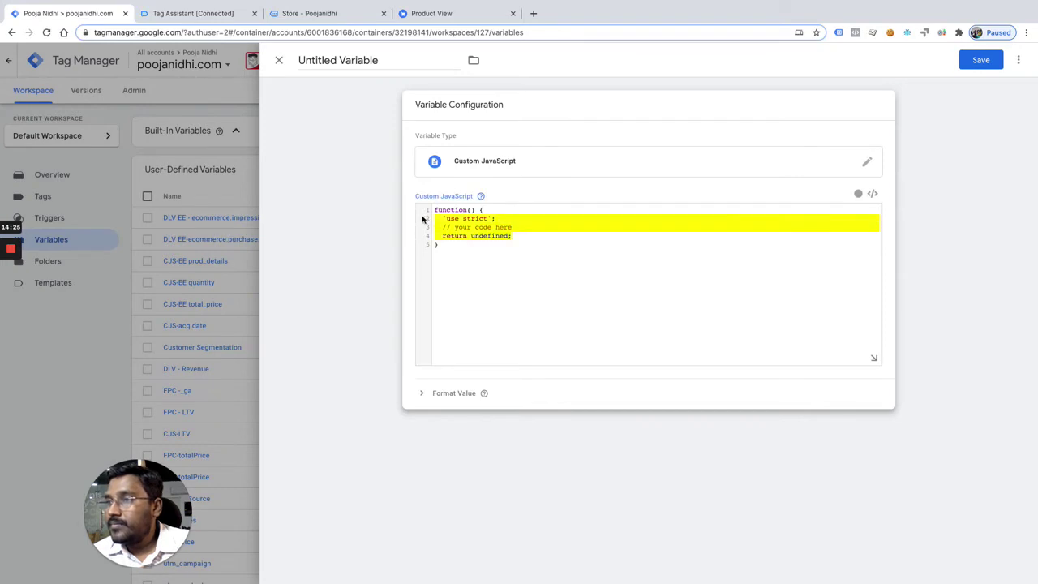
key("BackSpace")
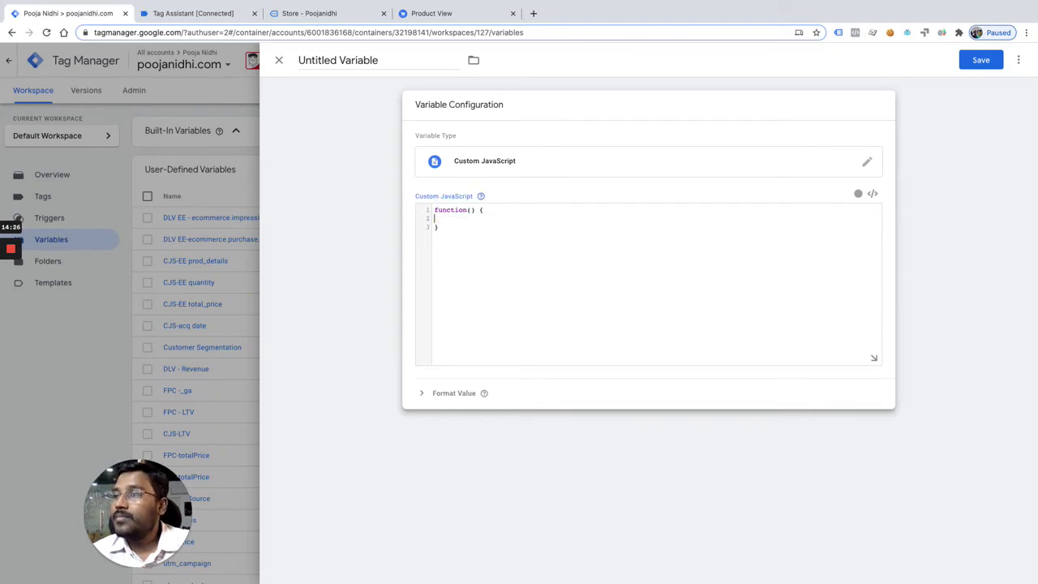
Step: Name the new Custom JavaScript variable "CJS EE - contentIds"
left_click(392, 61)
type("CJS ")
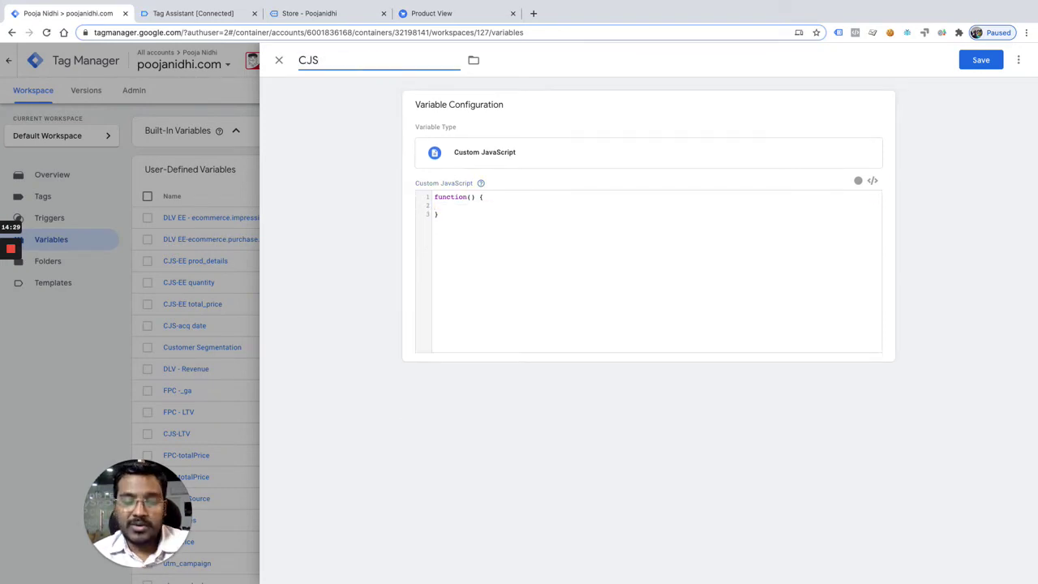
type("EE -")
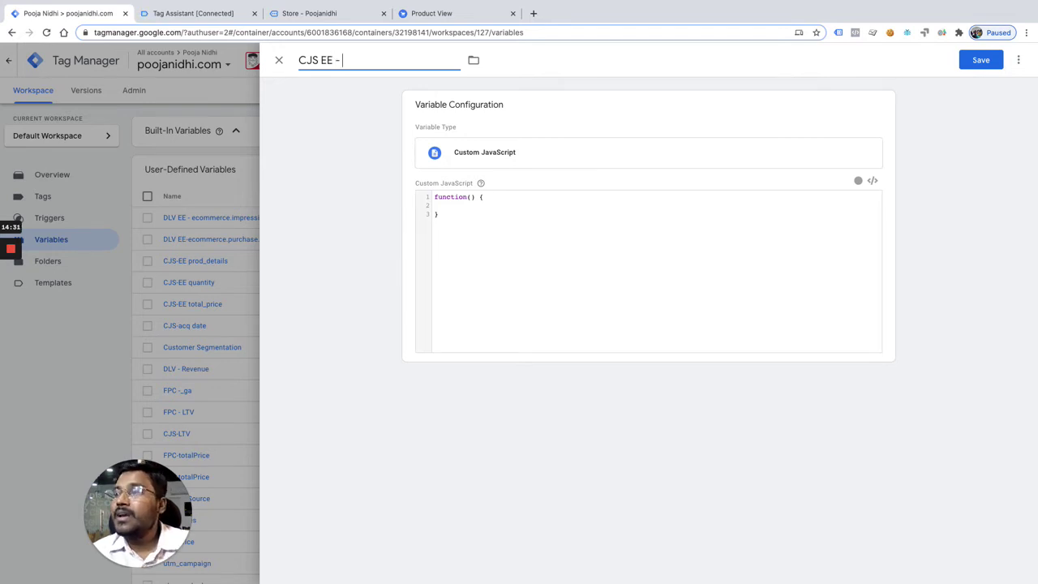
type(" content")
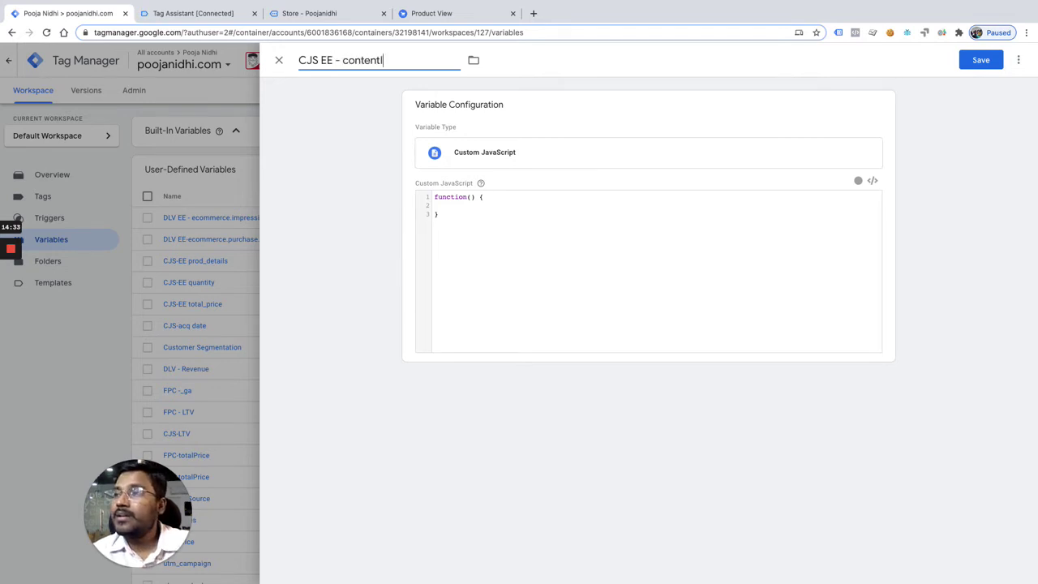
type("Ids")
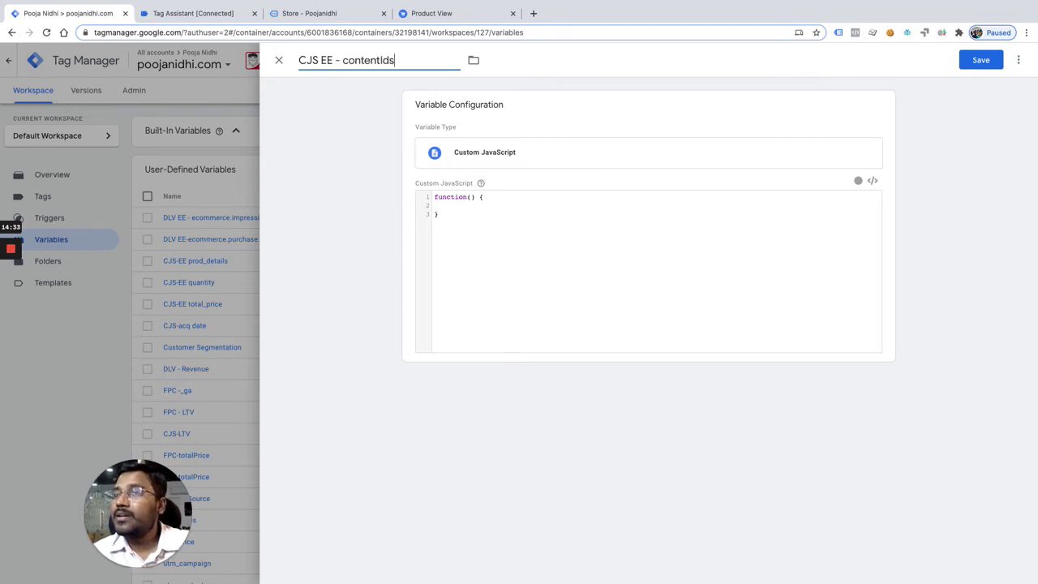
left_click(471, 209)
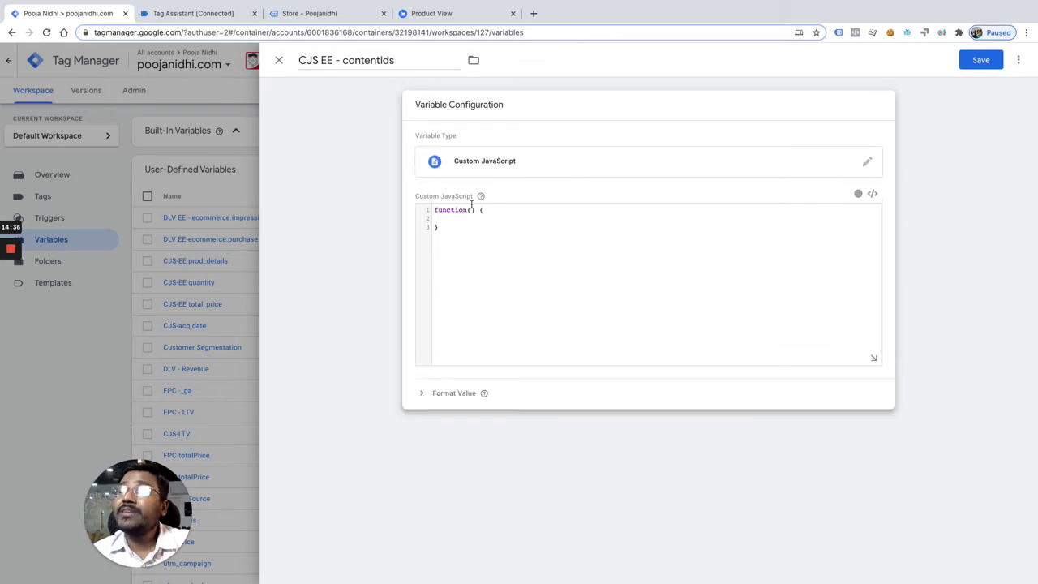
Step: Review the Store page's products and their impressions in the Tag Assistant data layer, and return to the Tag Manager variable
left_click(351, 10)
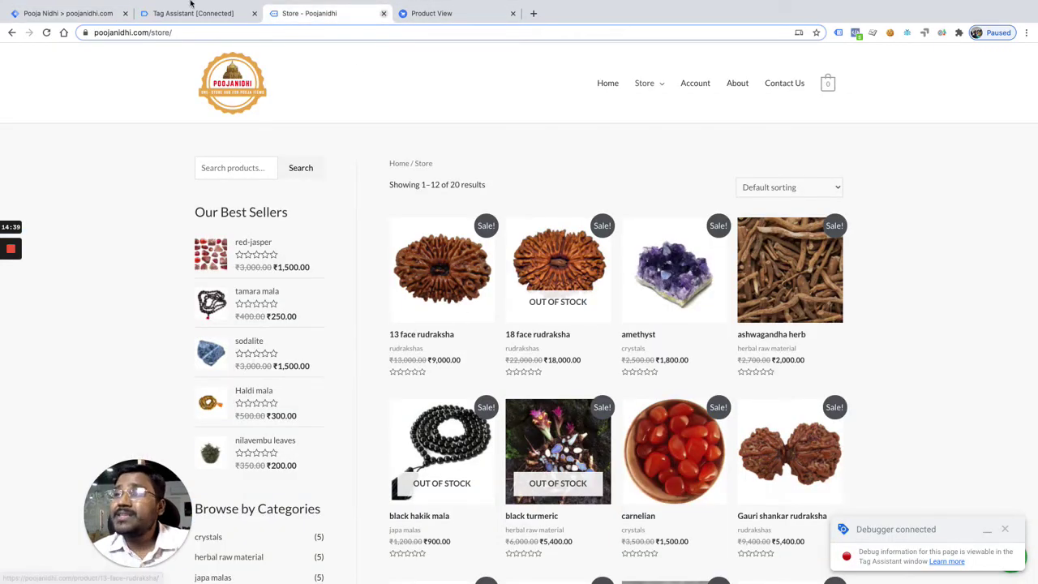
left_click(167, 14)
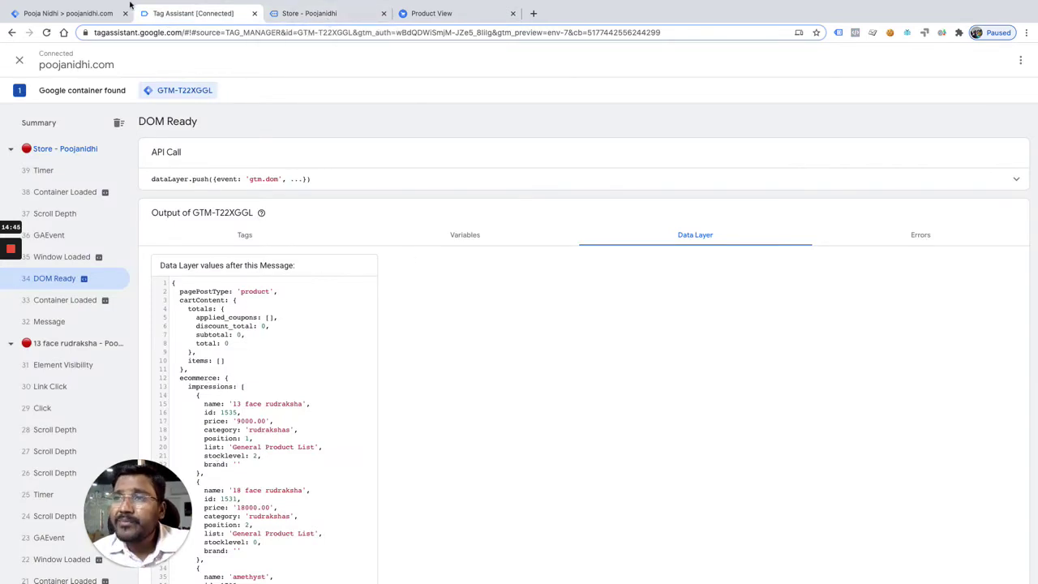
left_click(87, 22)
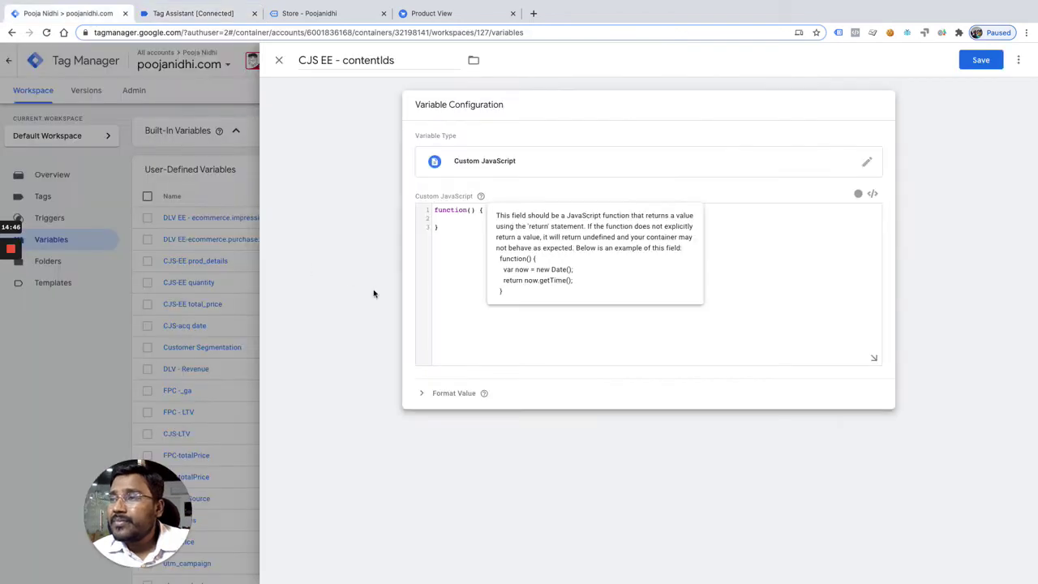
Step: In the function body, declare prods and assign it the variable {{DLV EE - ecommerce.impressions}}
left_click(457, 219)
type("va")
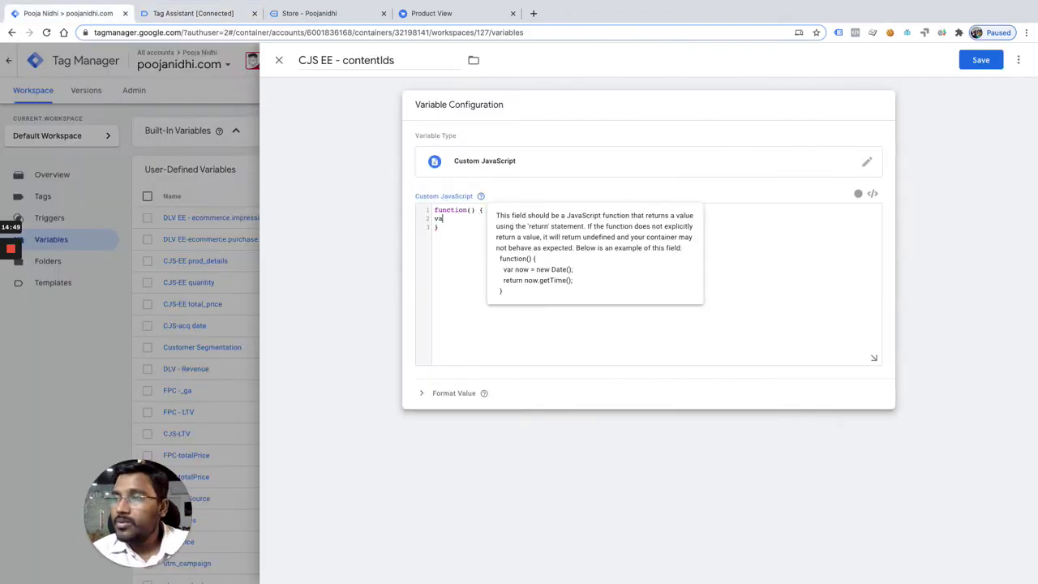
type("r prod")
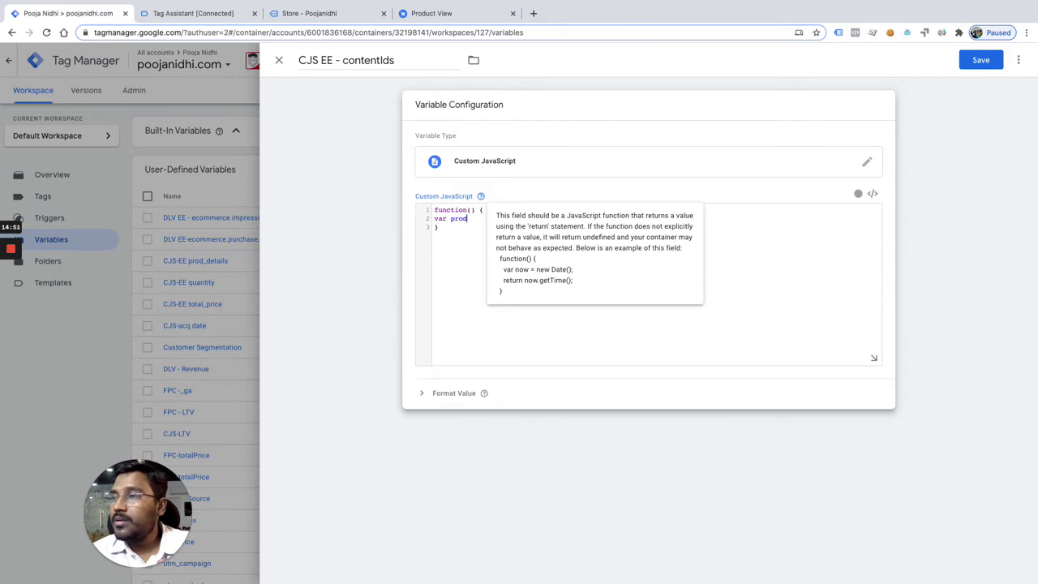
type("s")
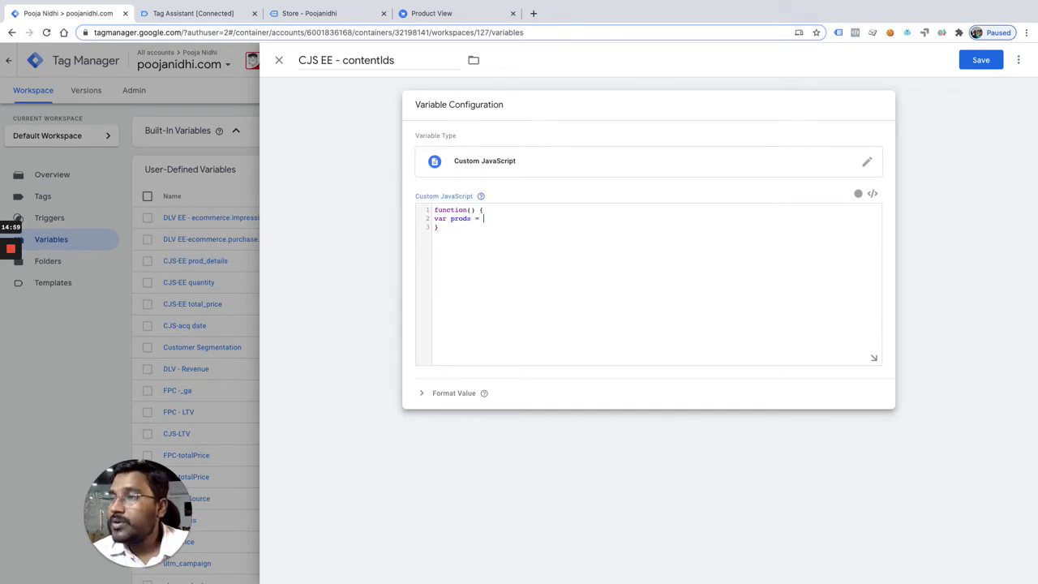
type("= {{DLV")
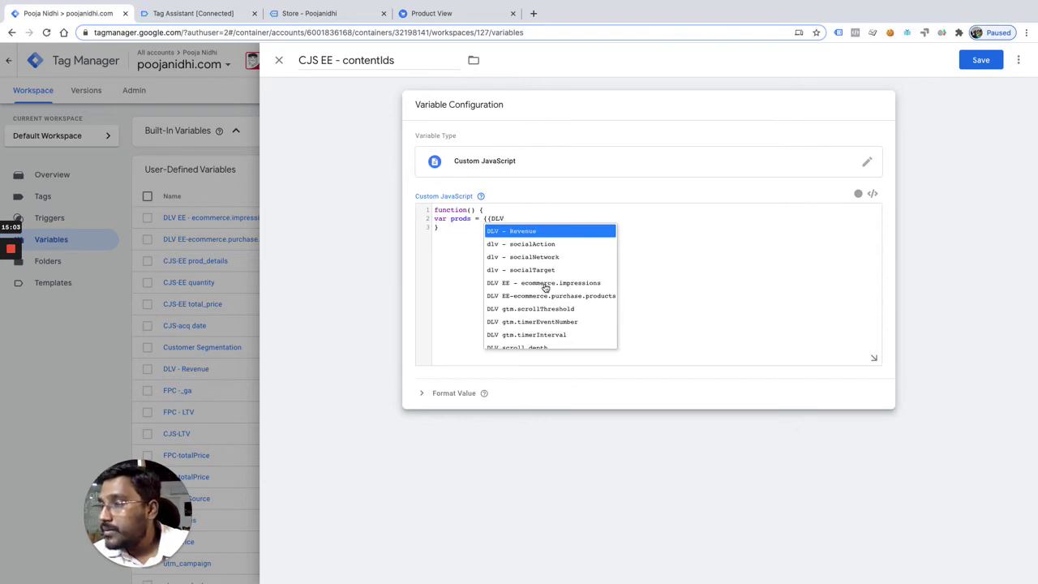
left_click(545, 284)
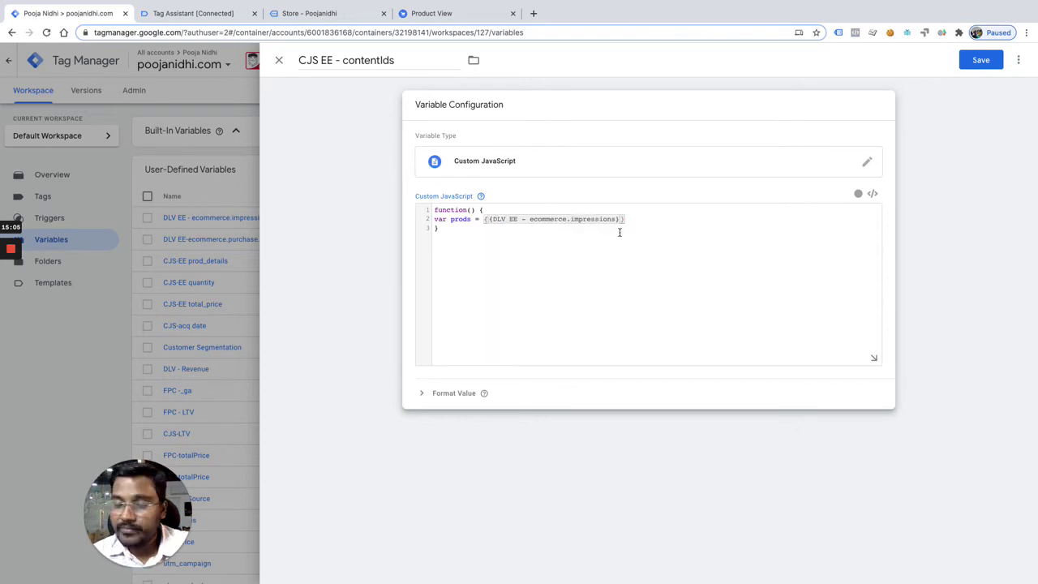
type(";")
key("Return")
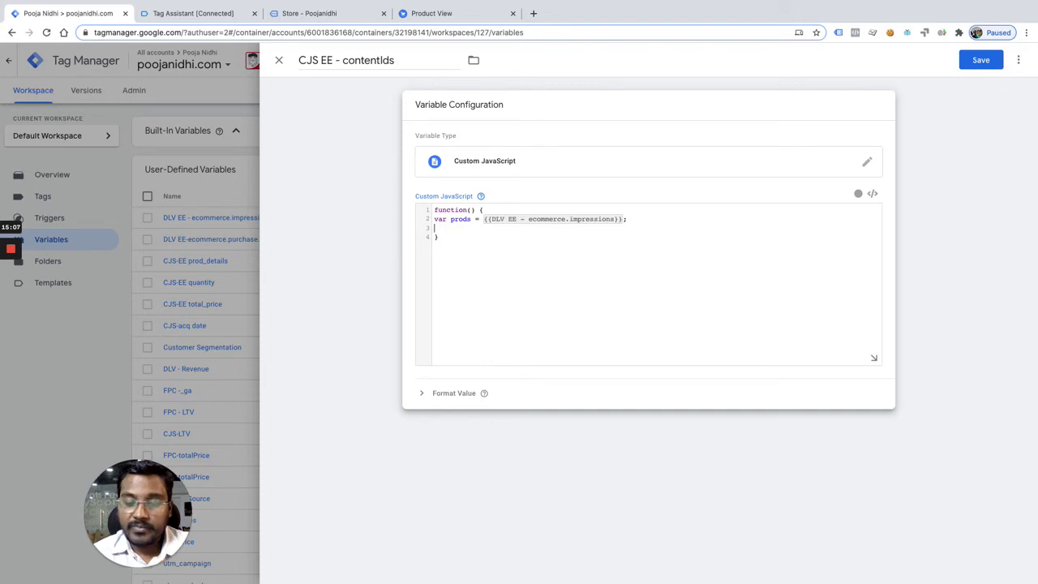
Step: Declare the counter with "var i;" and an empty array with "var products = [];" below the prods line
type("var i")
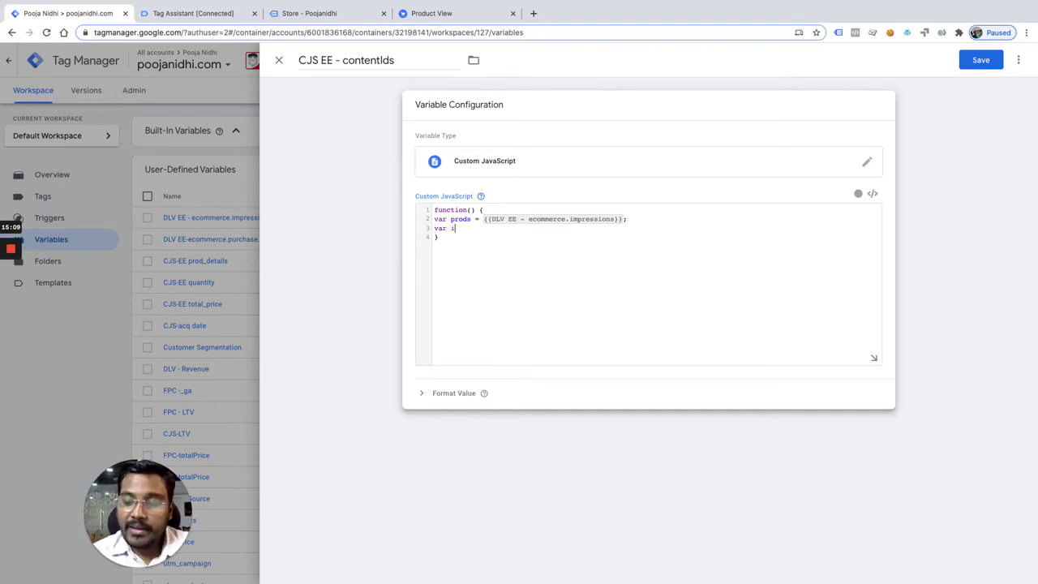
type(";")
key("Return")
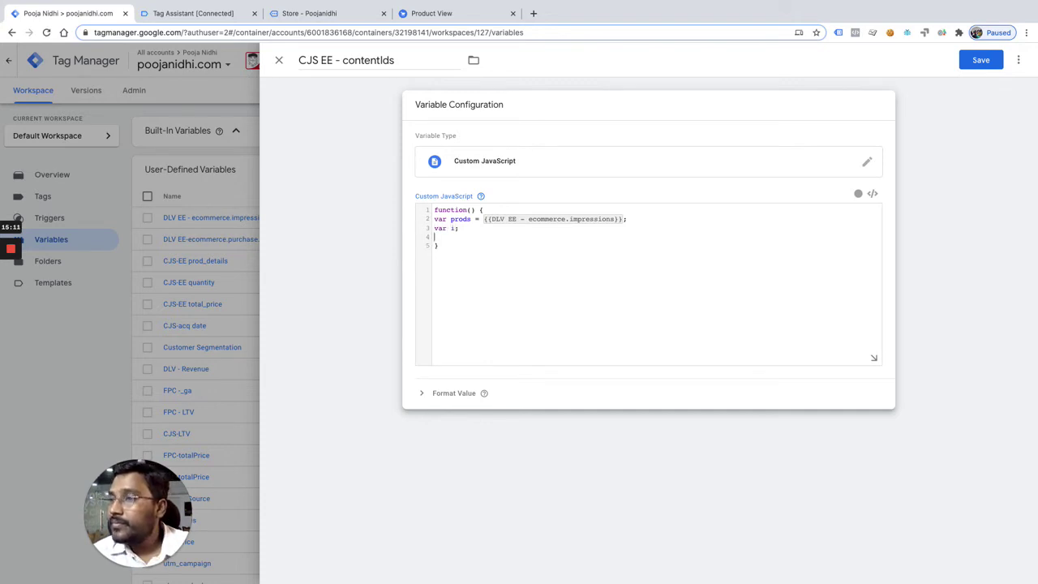
type("var products")
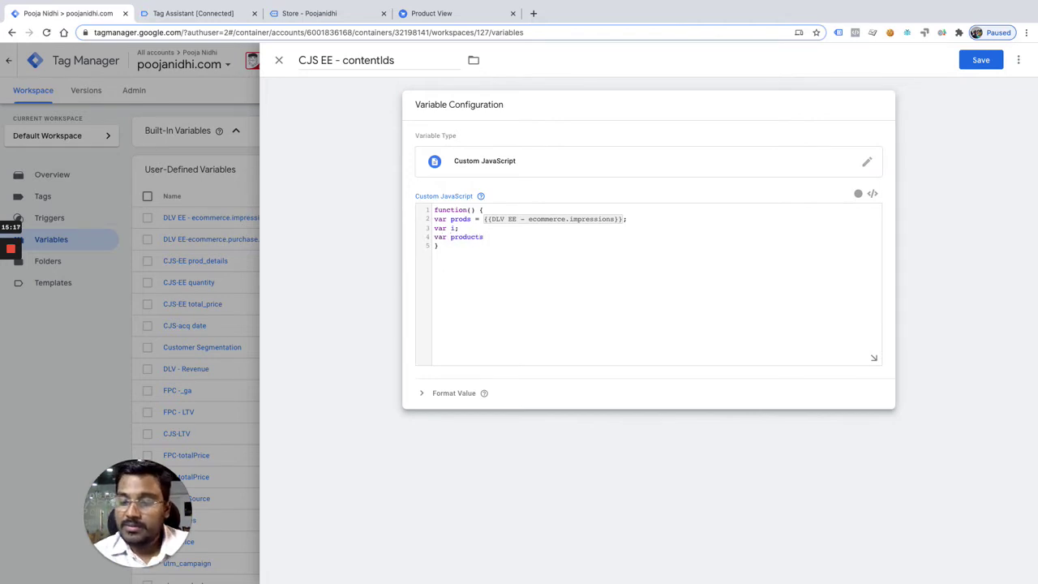
type(" = []; ")
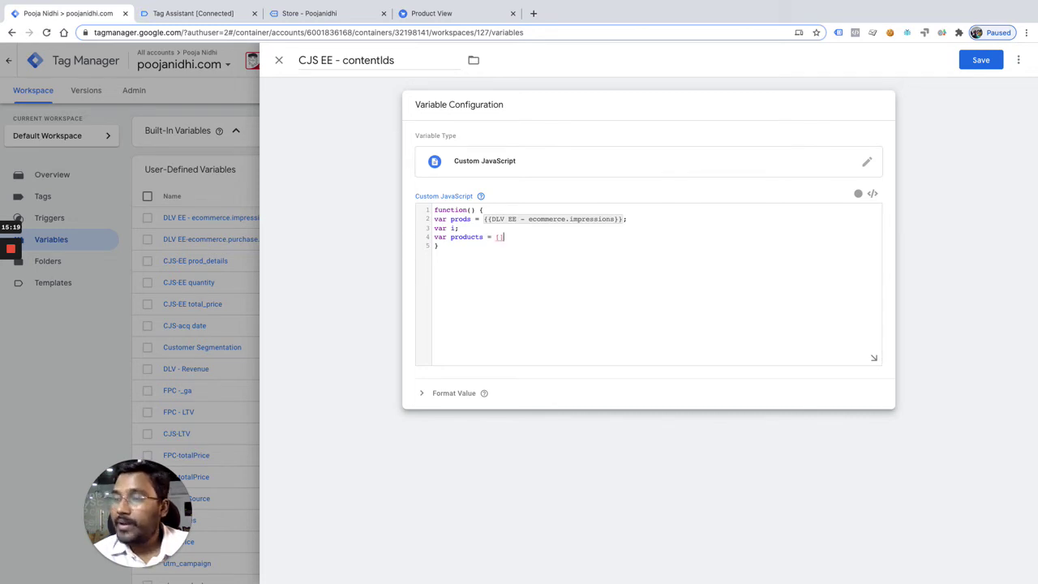
Step: Add the guard line "if(!prods) { return; }" below the products array declaration
type("if(!")
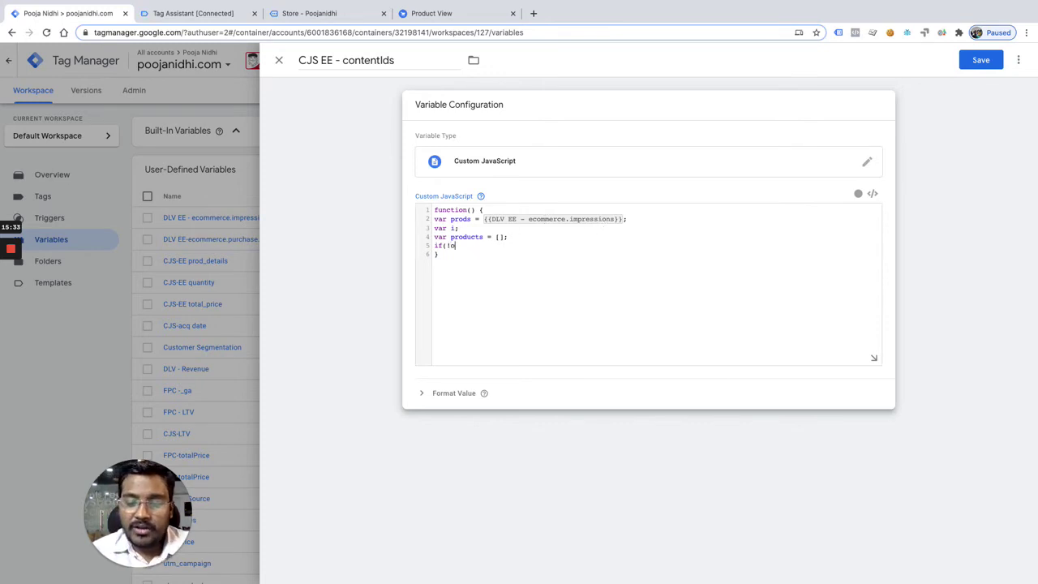
type("prods")
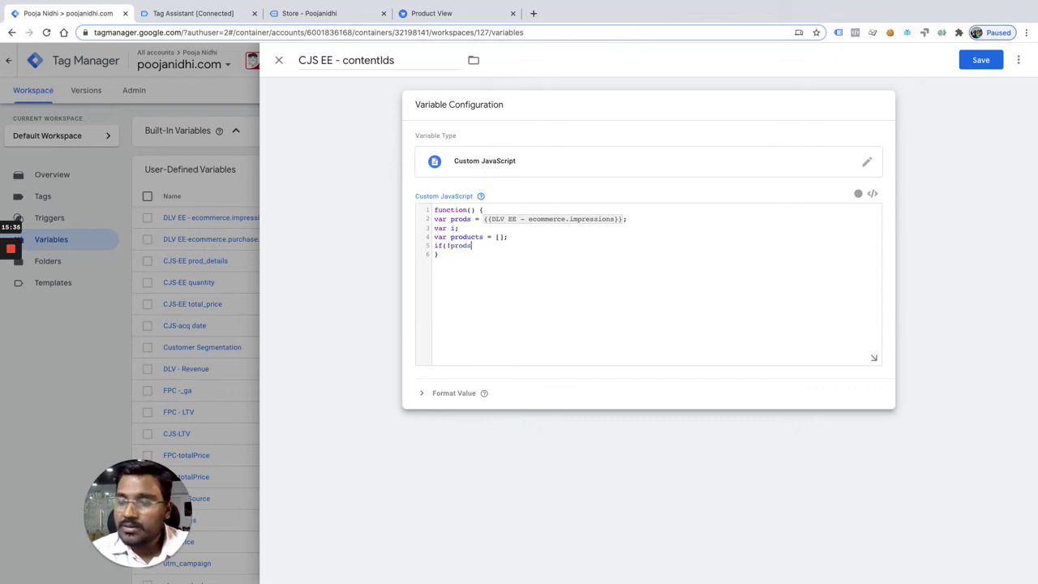
type(") ")
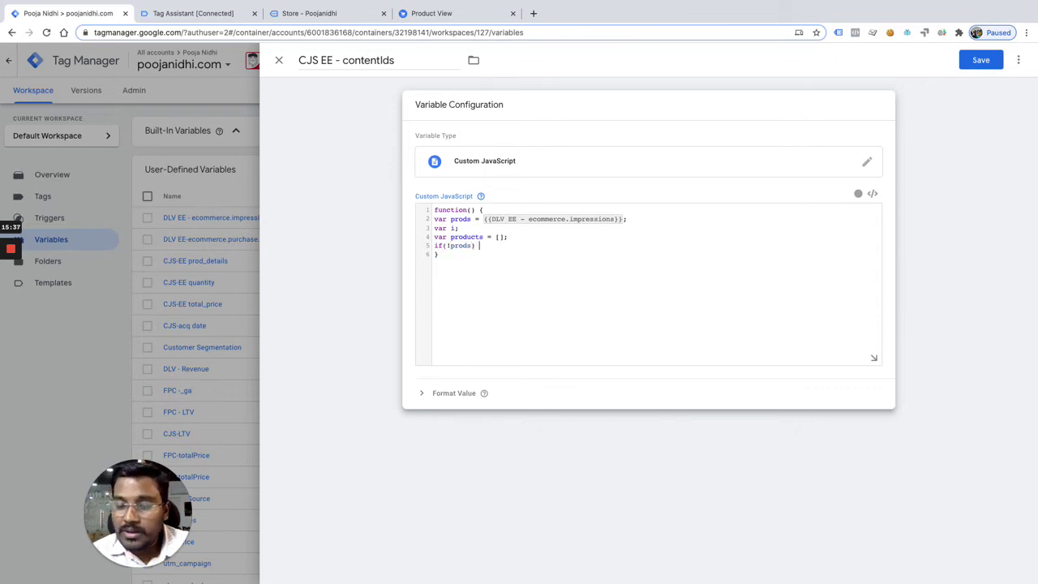
type("{ return")
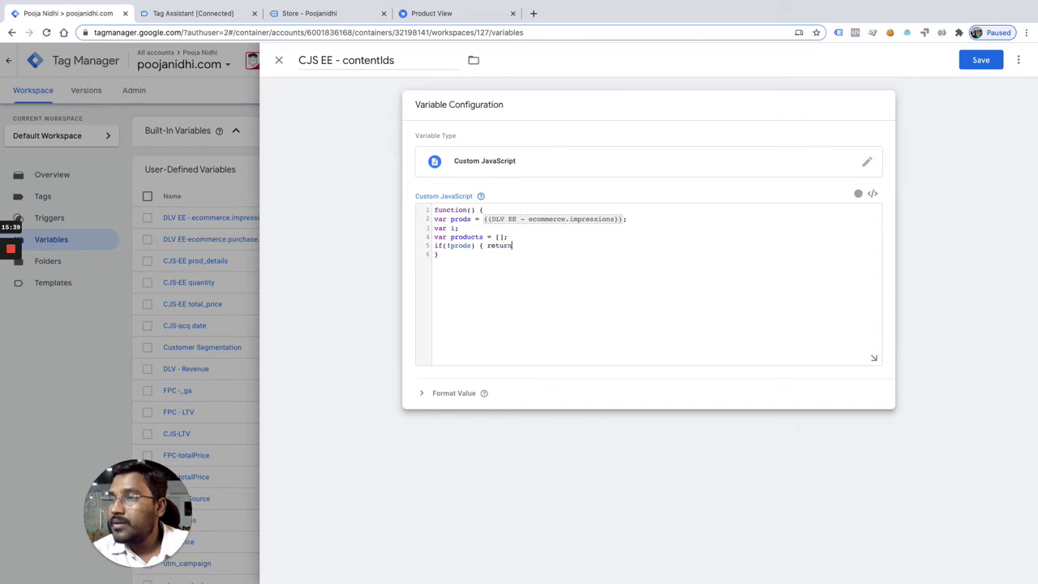
type(";")
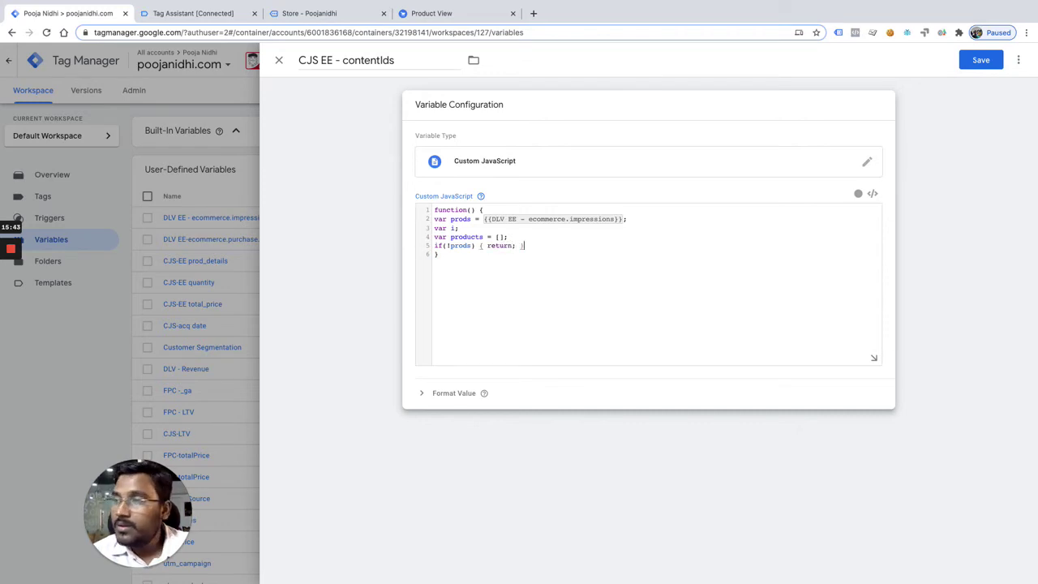
Step: Below the guard line, add the loop header "for(i=0; i<prods.length; i++) {" and start a new line inside it
key("Return")
type("for(i")
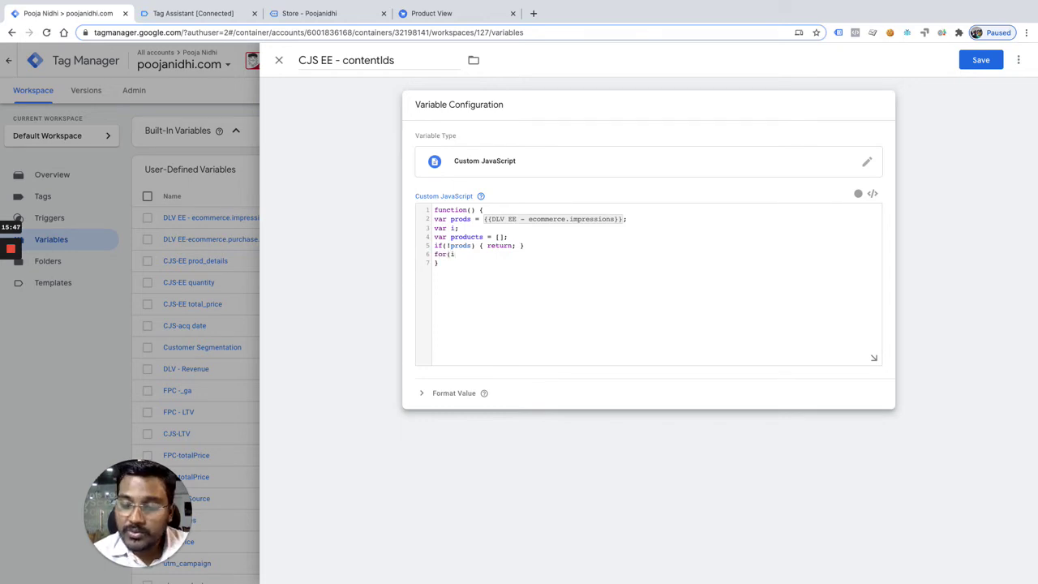
type("=0; i<")
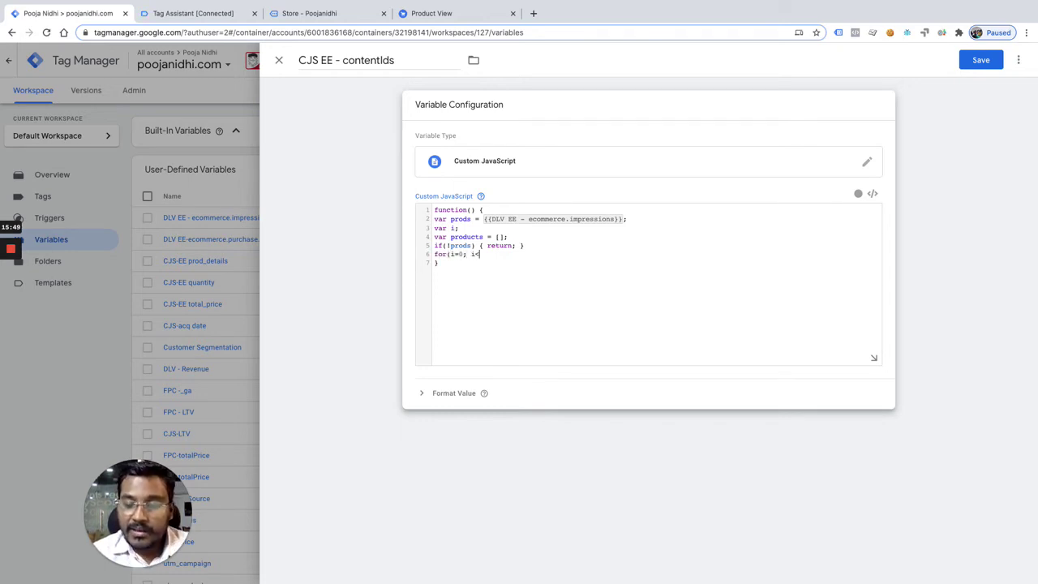
type("prods.l")
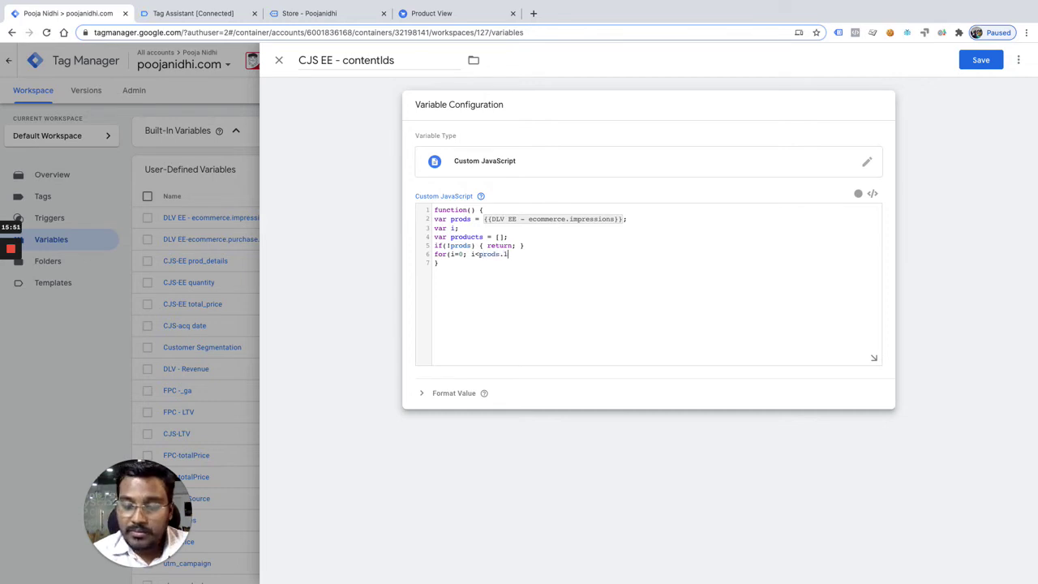
type("enght")
key("BackSpace")
key("BackSpace")
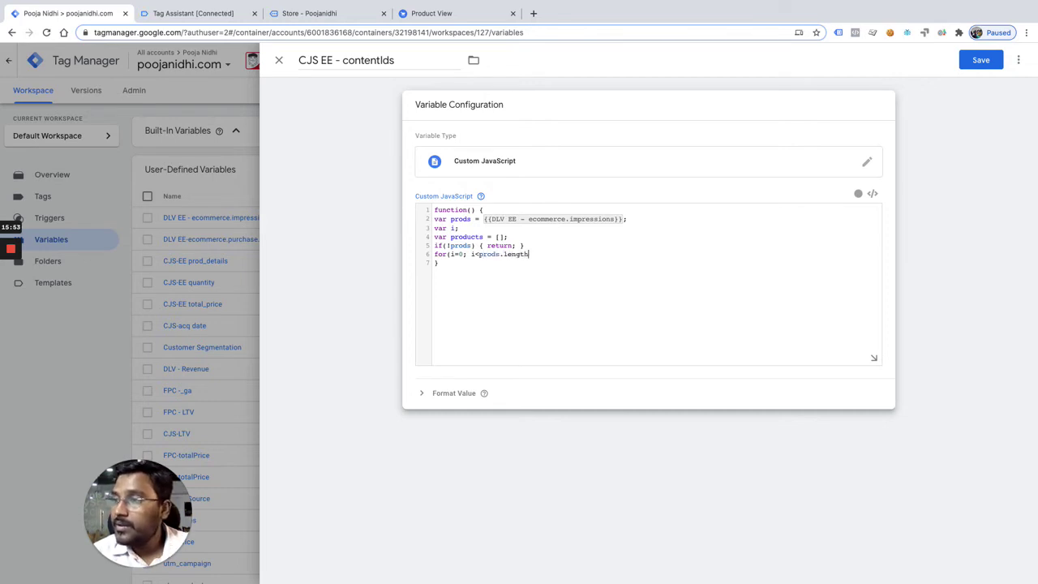
type("th; i")
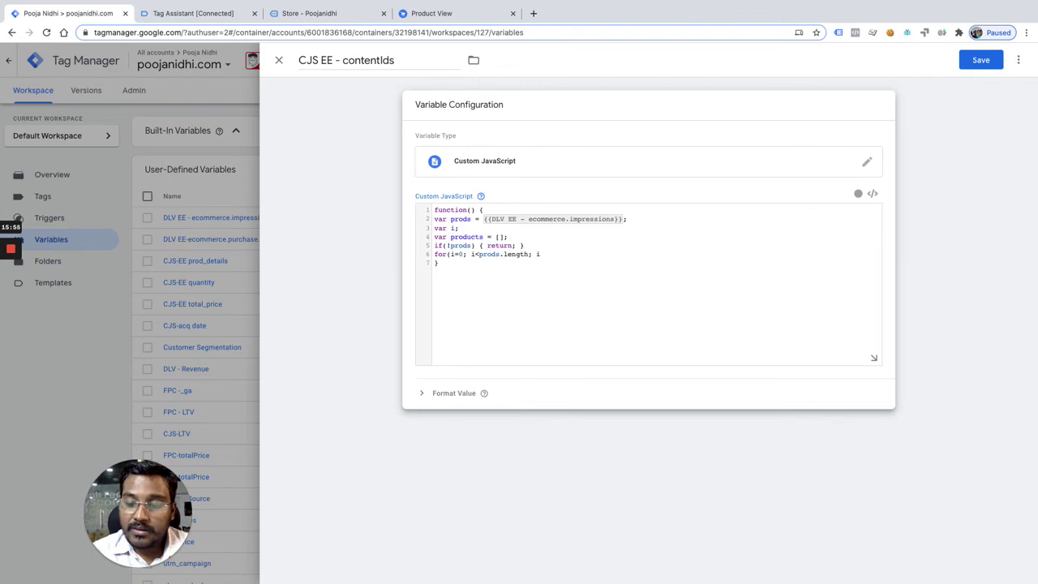
type("++) ")
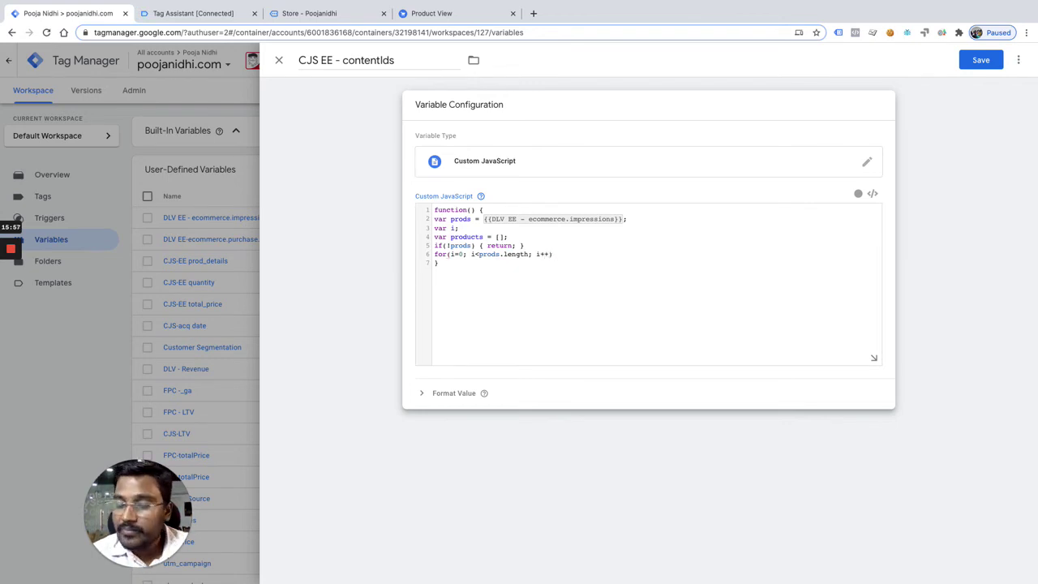
type("{")
key("Return")
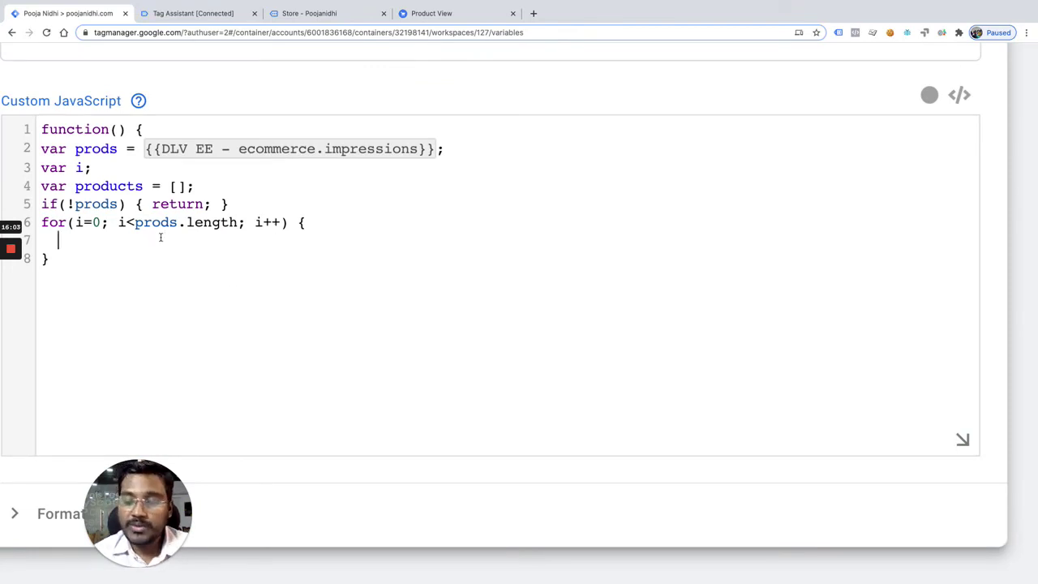
Step: Inside the for loop, begin the push statement with "products.push(prods[i]."
type("products")
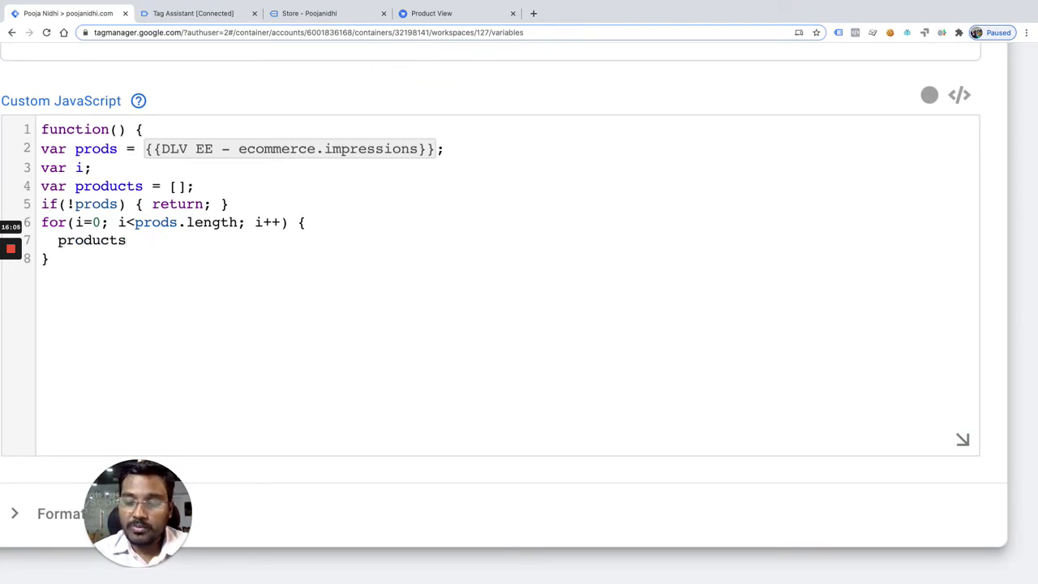
type(".push(")
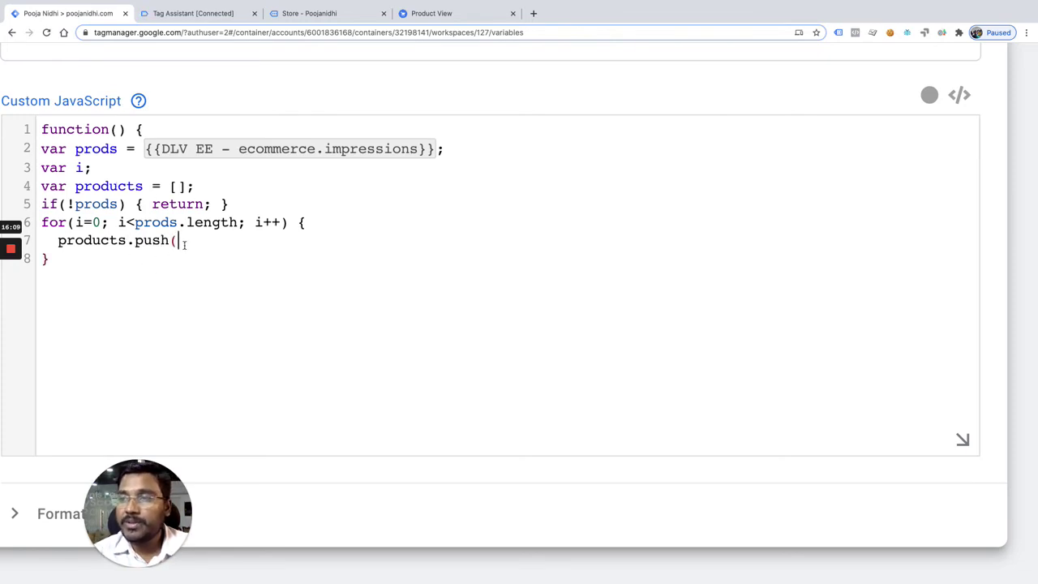
type("prods[")
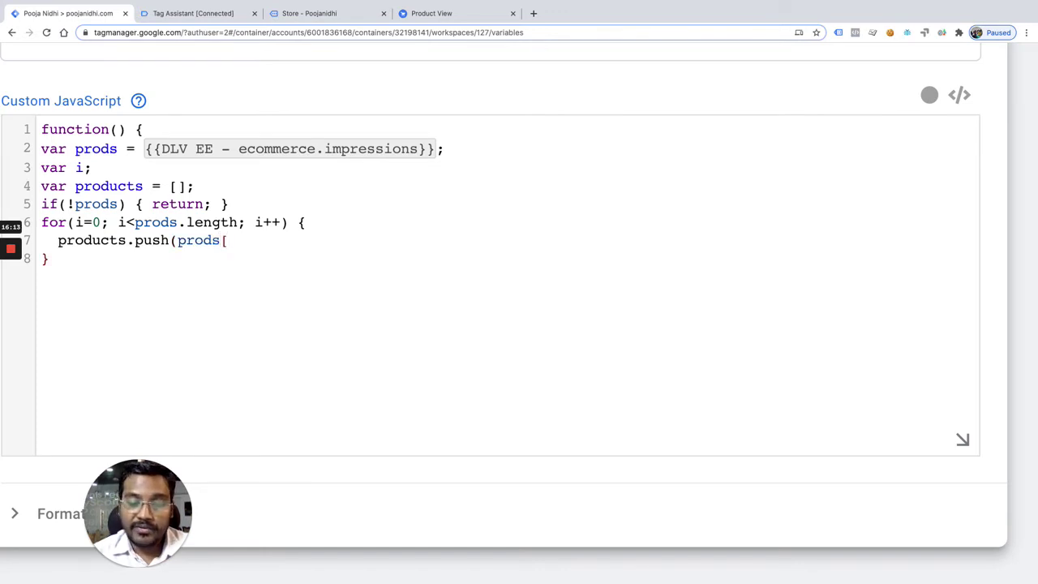
type("i]")
key("BackSpace")
key("BackSpace")
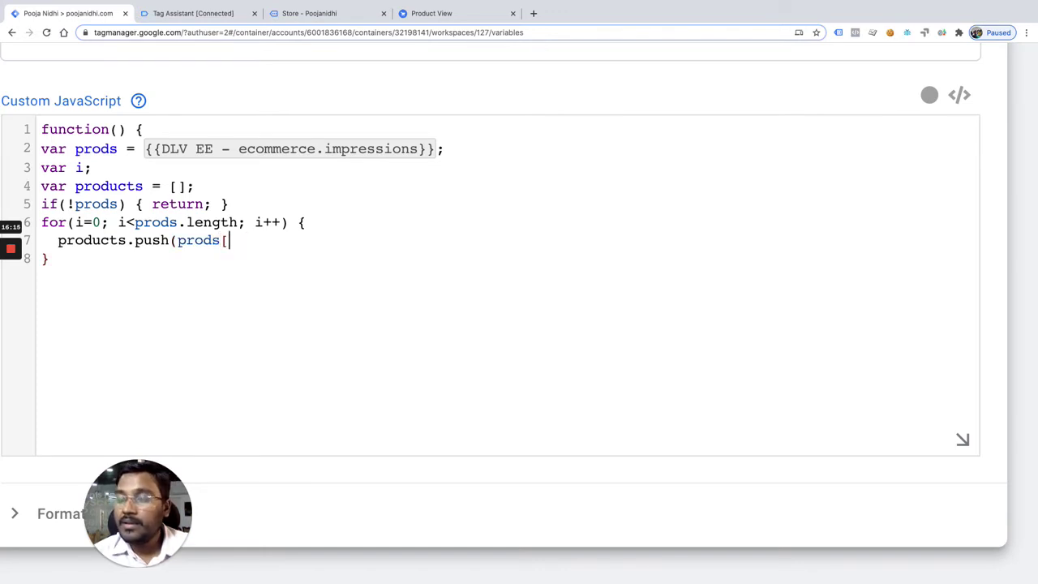
type("i].")
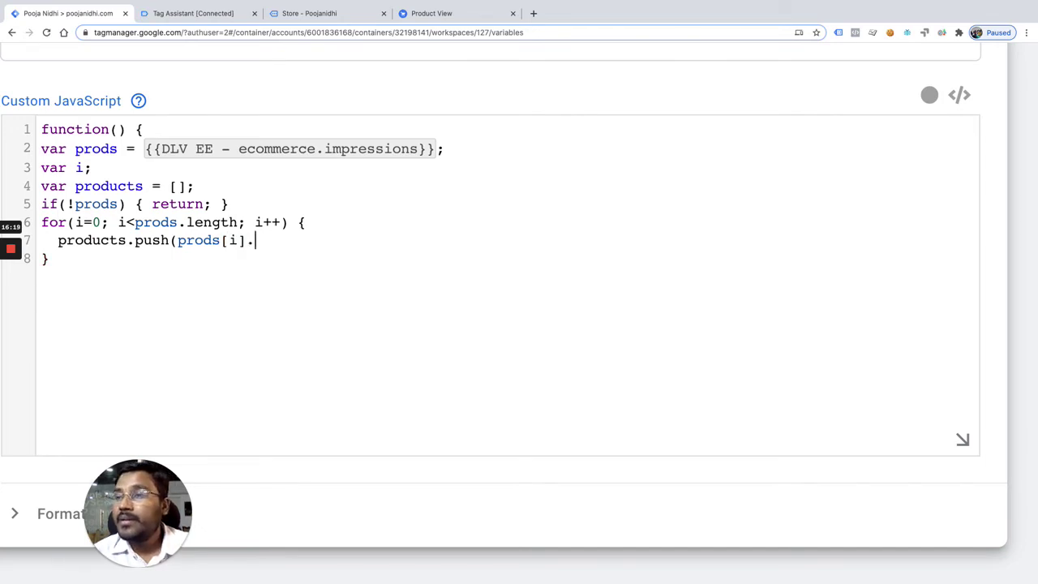
Step: Check the impression keys in the Tag Assistant data layer, then complete the Tag Manager push statement with "id);"
left_click(200, 13)
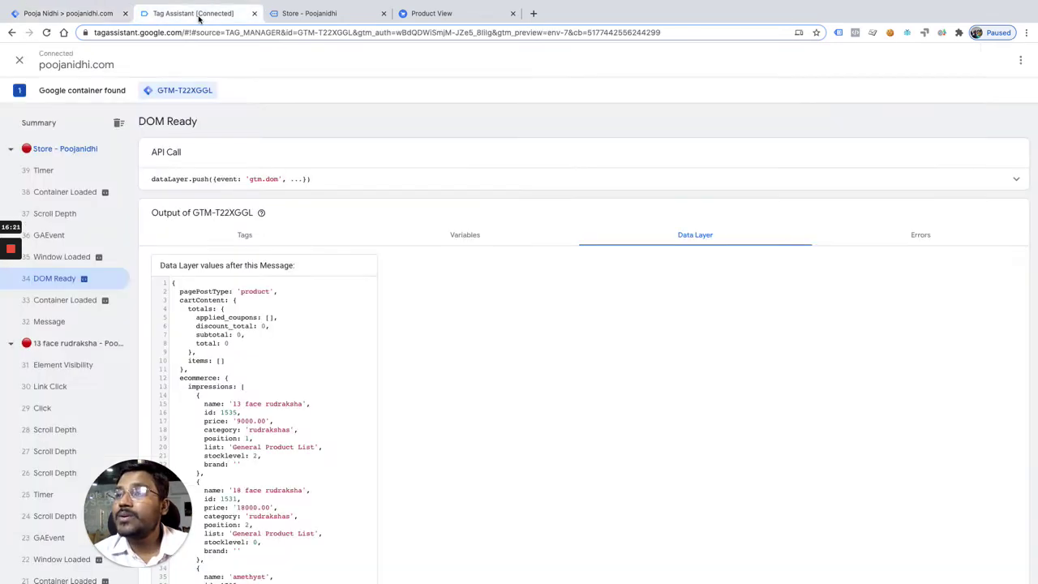
scroll(228, 429, "down", 1)
scroll(228, 430, "down", 1)
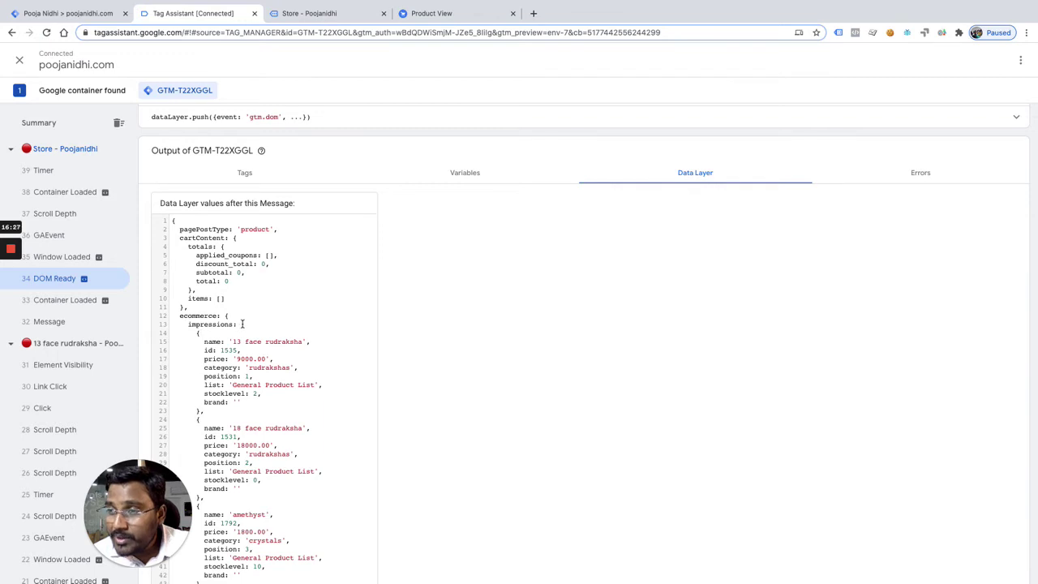
scroll(216, 418, "down", 3)
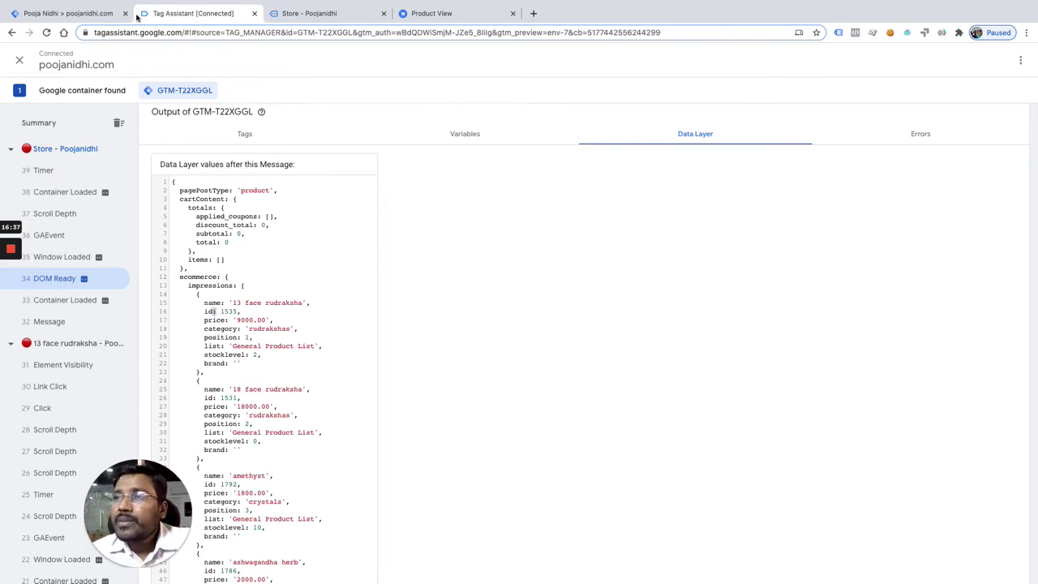
left_click(73, 13)
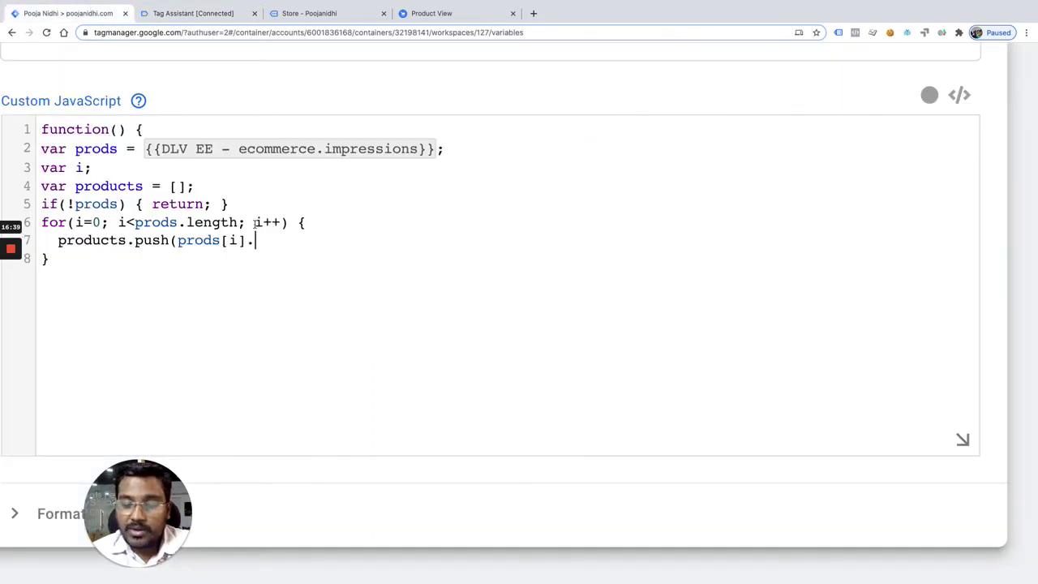
type("id)")
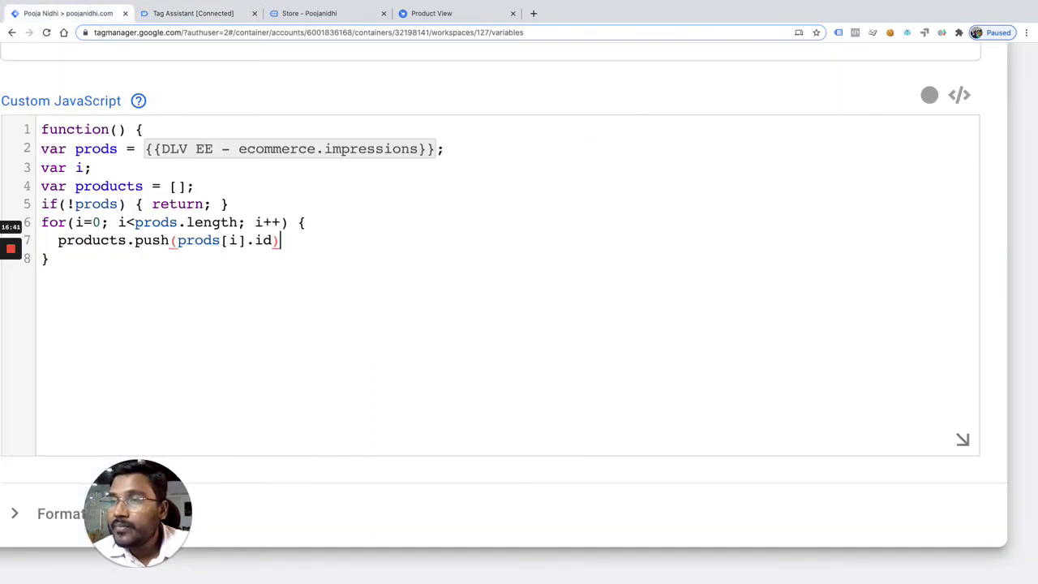
type(";")
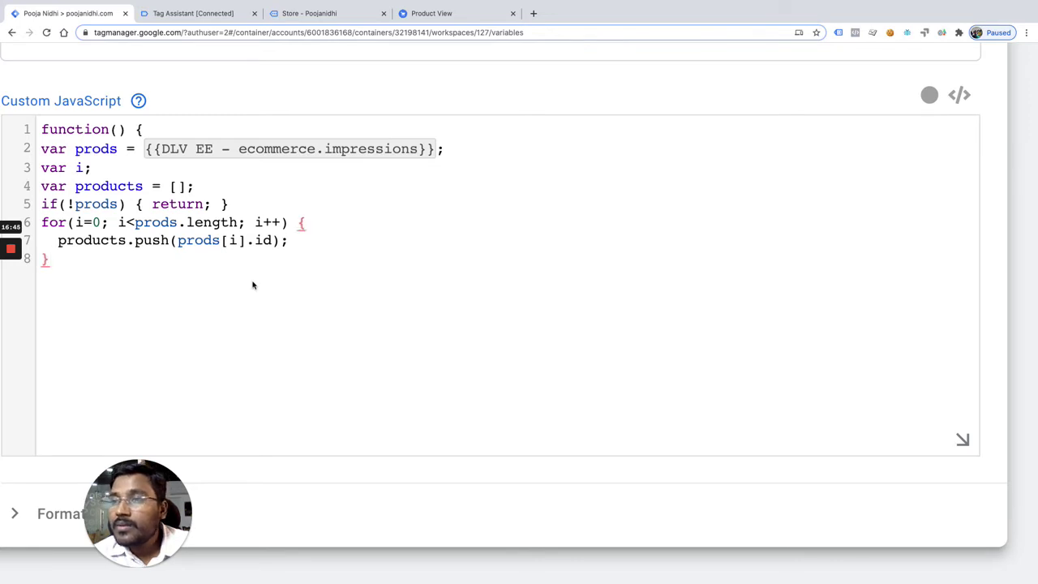
Step: Add "return products;" after the loop's closing brace and close the function with a final brace
key("Escape")
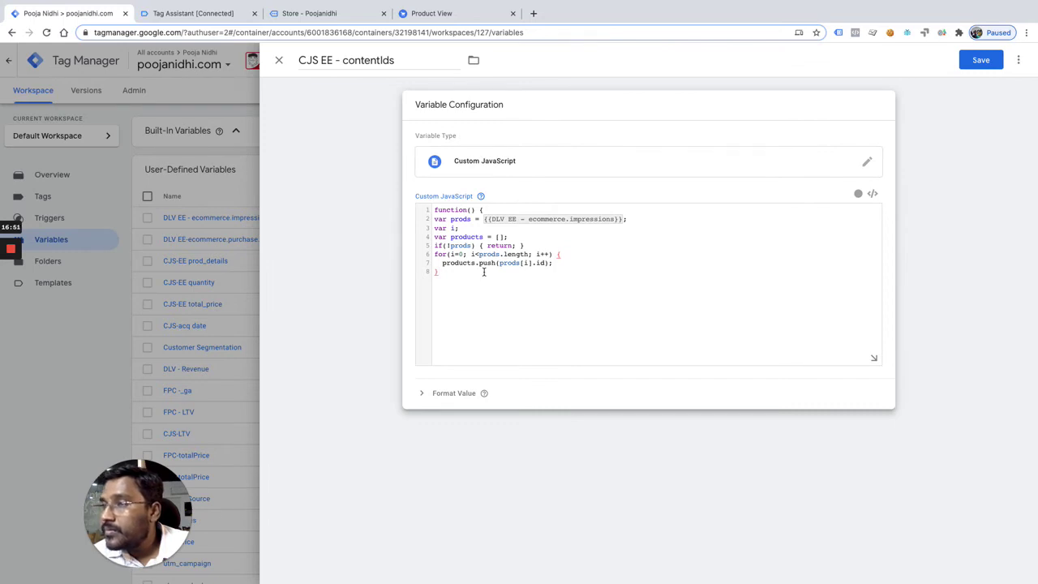
key("Return")
type("ret")
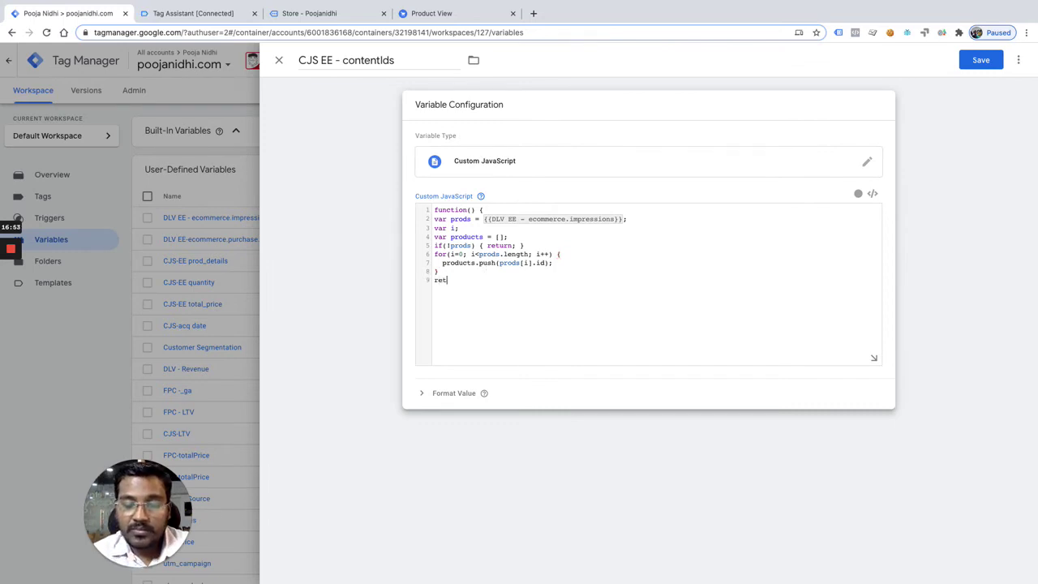
type("urn products;")
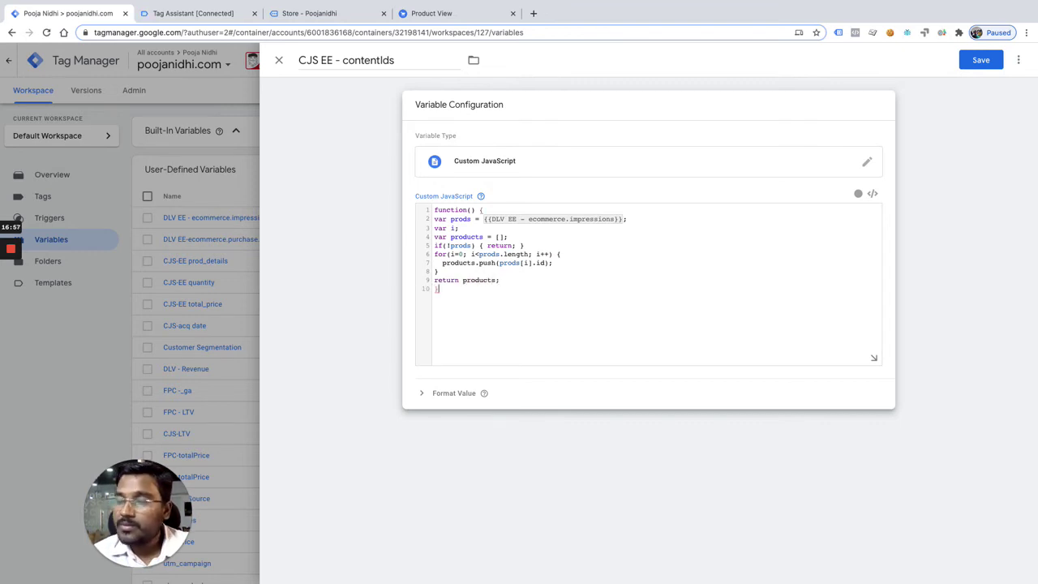
Step: Review the finished function and save the CJS EE - contentIds variable
left_click(492, 269)
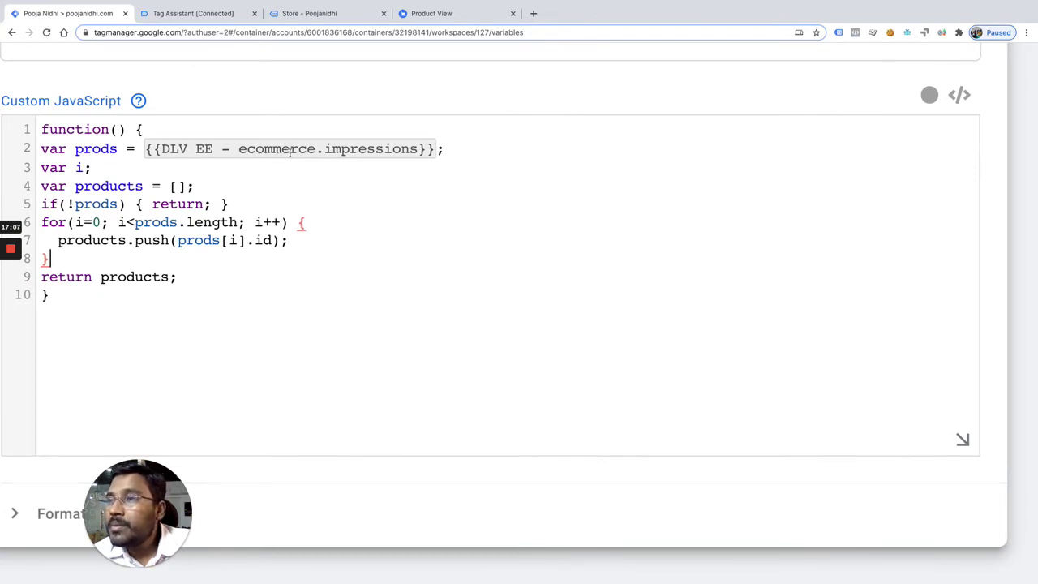
left_click(100, 223)
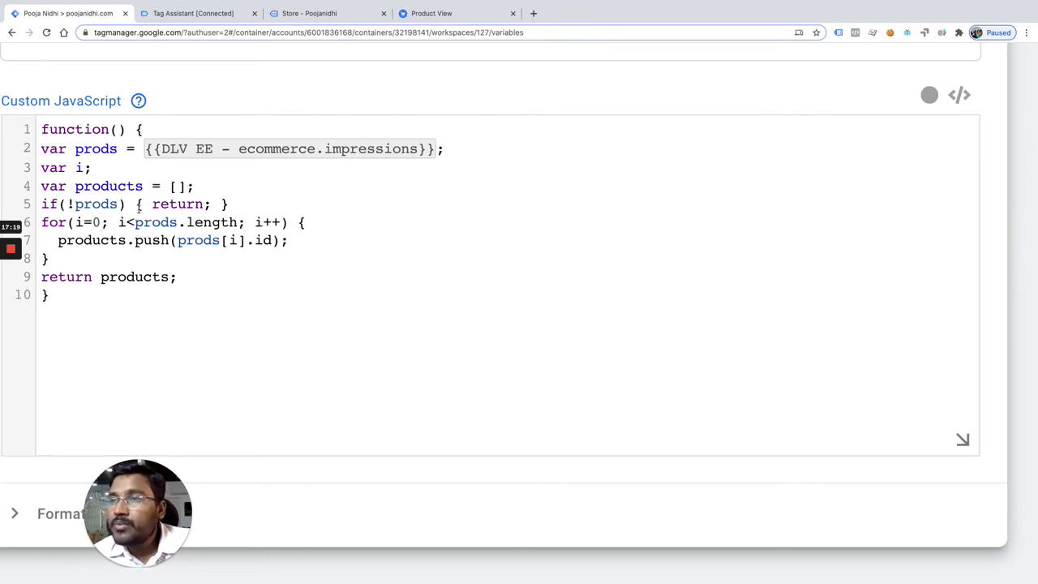
key("super+minus")
key("super+minus")
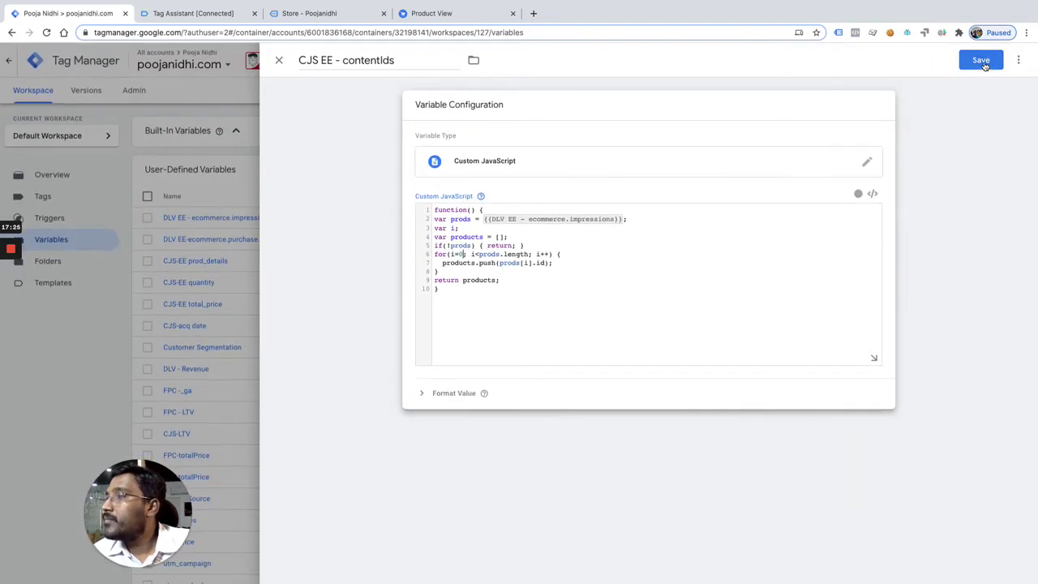
left_click(982, 62)
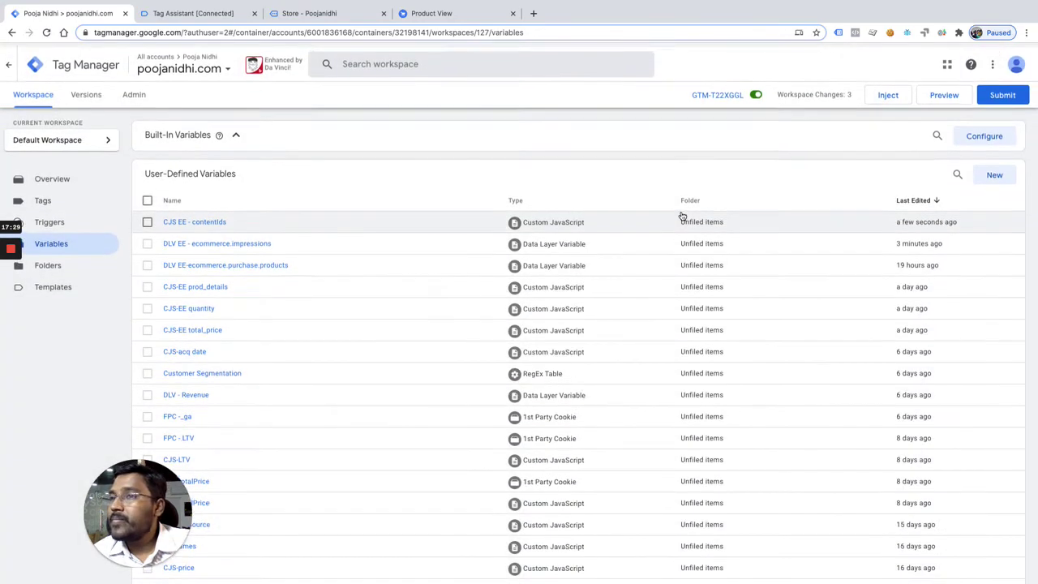
Step: Create a new tag in the workspace and choose Custom HTML as its type
left_click(44, 198)
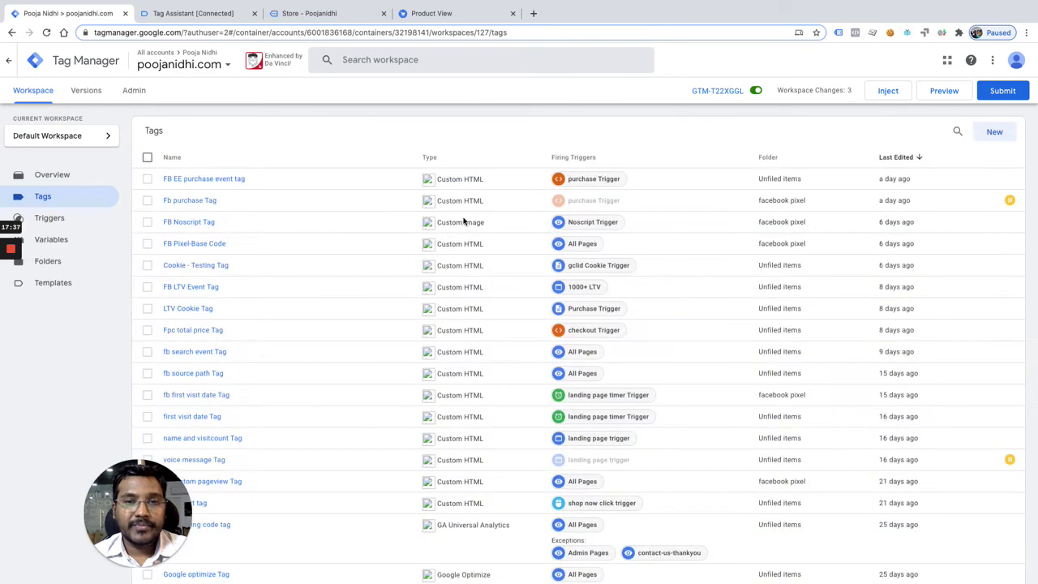
left_click(996, 133)
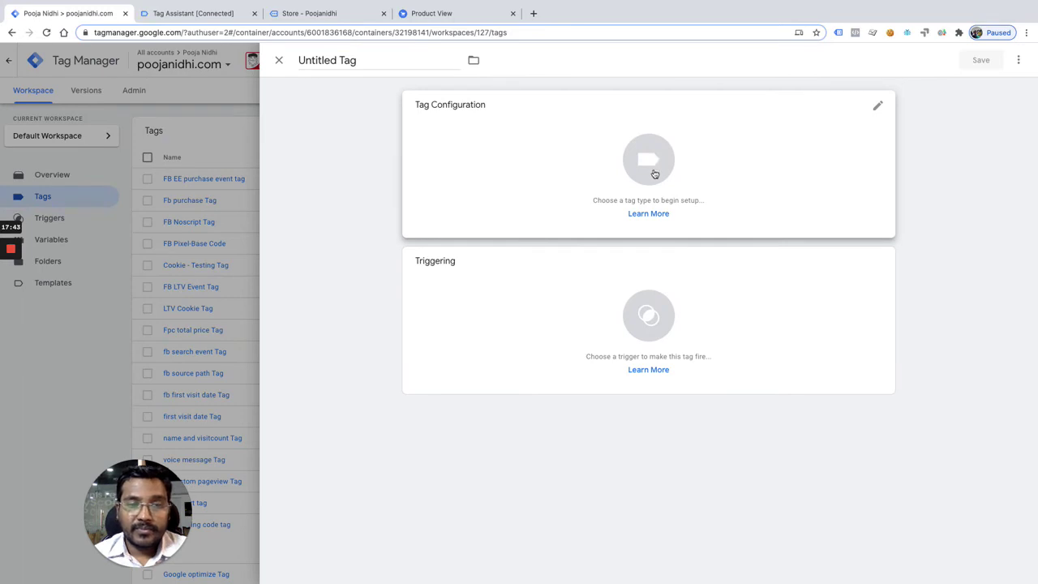
left_click(654, 173)
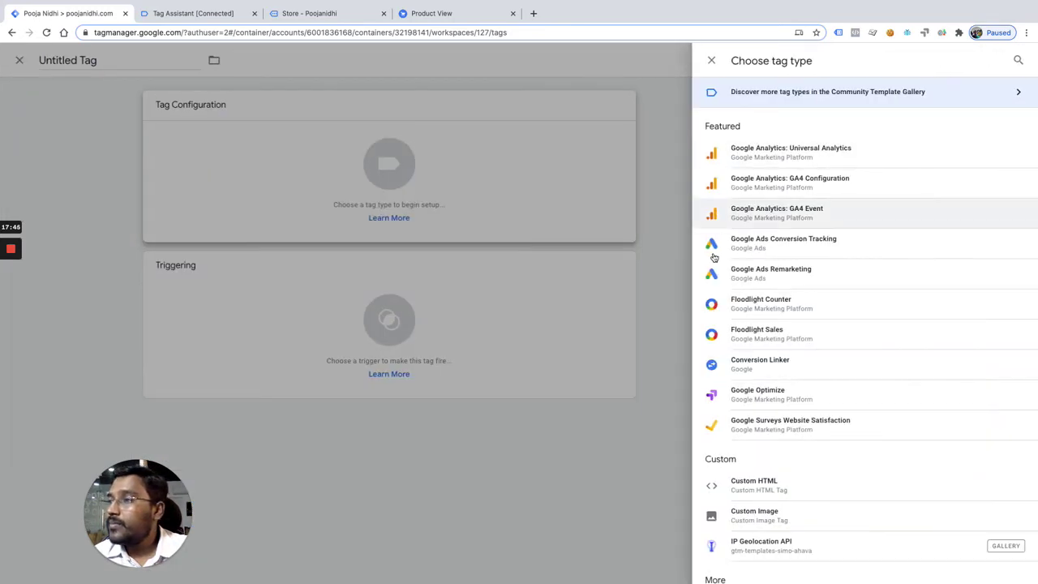
left_click(734, 487)
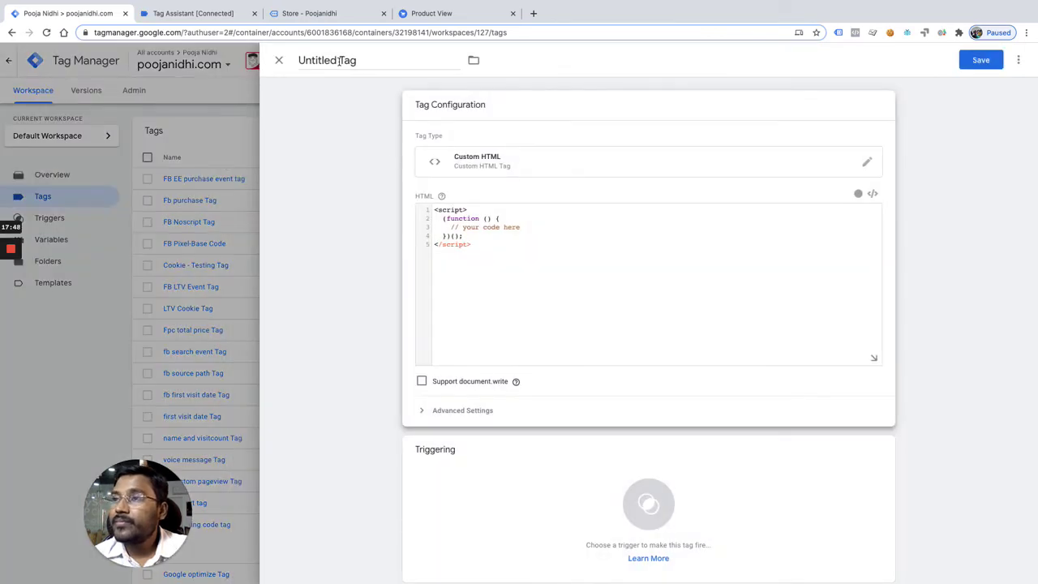
Step: Name the new tag "FB ViewContent Event Tag"
left_click(340, 60)
type("F")
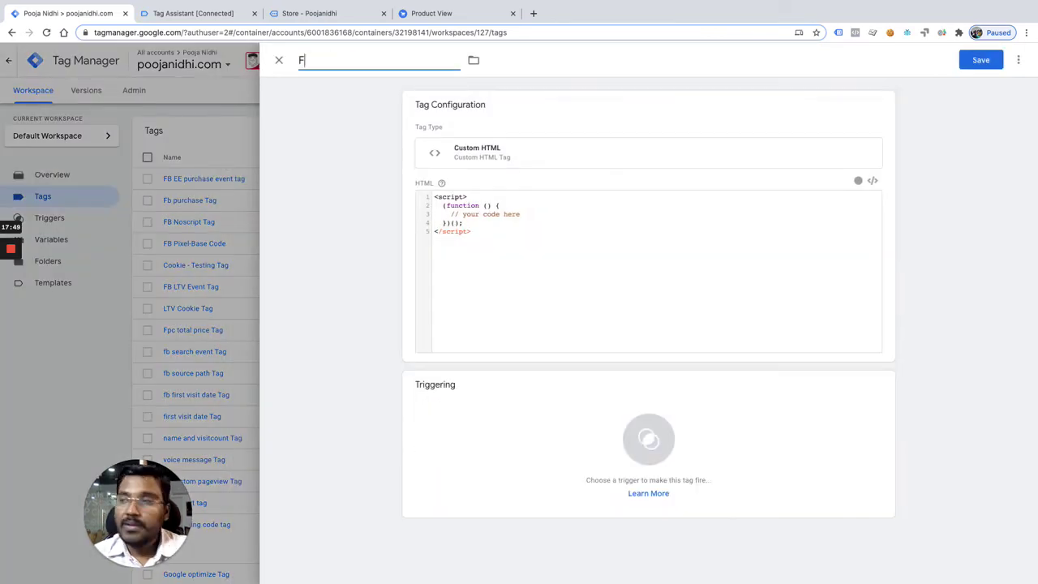
type("B Ev")
key("BackSpace")
key("BackSpace")
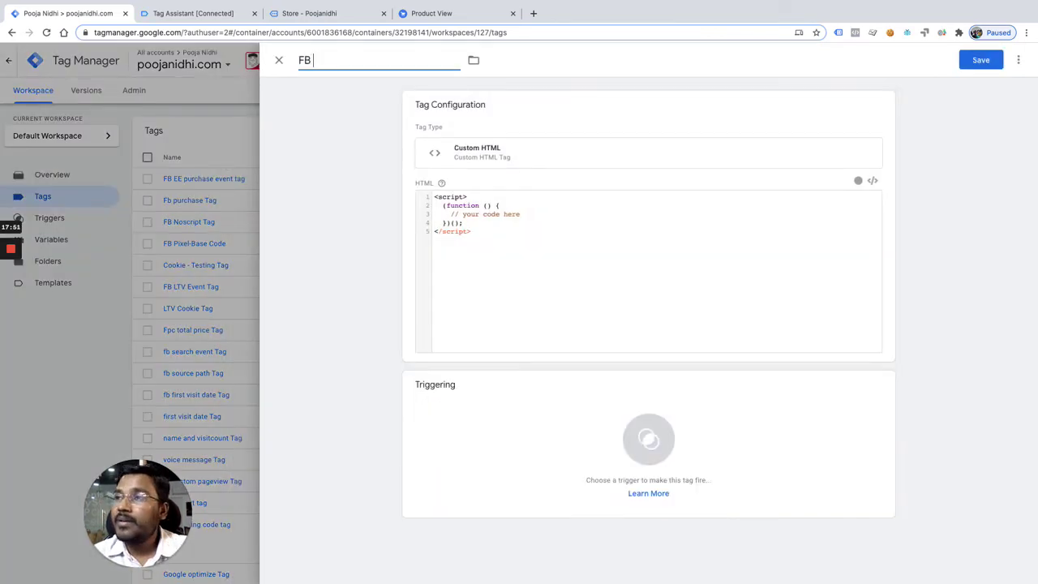
type("ViewContent Www")
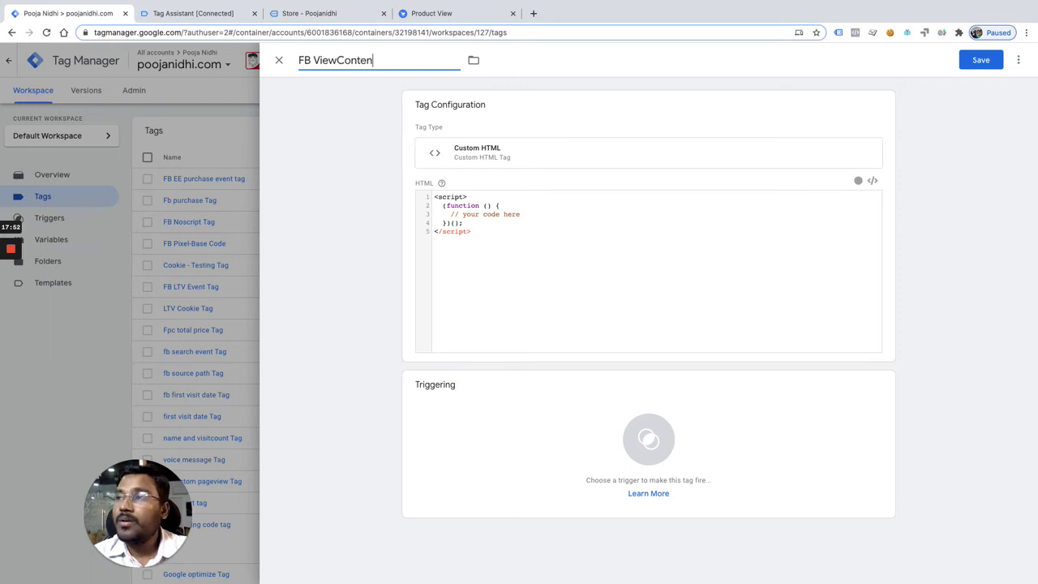
key("BackSpace")
key("BackSpace")
key("BackSpace")
key("BackSpace")
type("Event Tag")
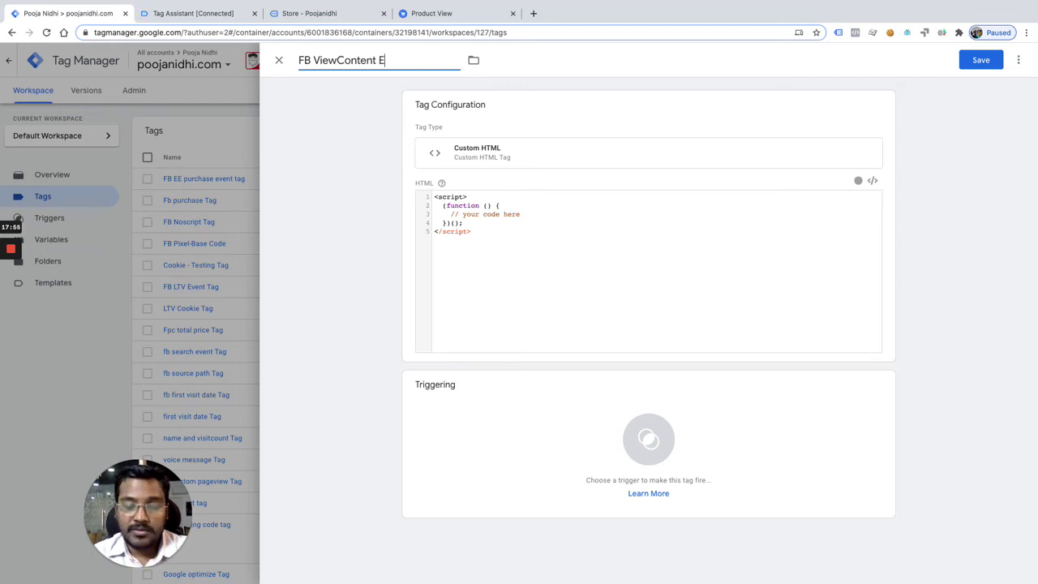
Step: Replace the placeholder function inside the script tags with the start of the call: fbq('track', 'ViewContent', {
left_click(487, 220)
left_click_drag(474, 241, 428, 223)
left_click(479, 239)
type("f")
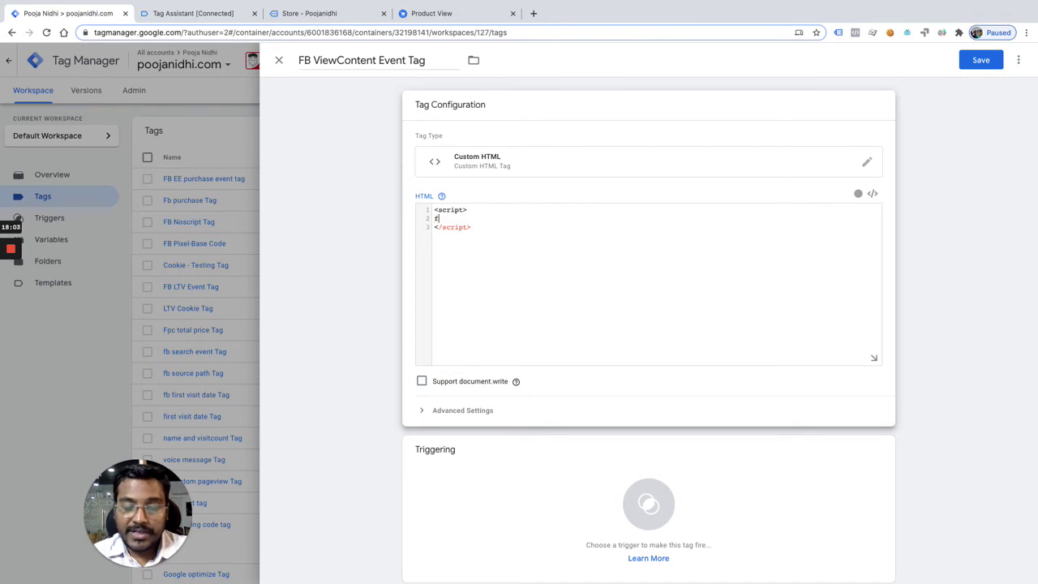
type("bq('trac")
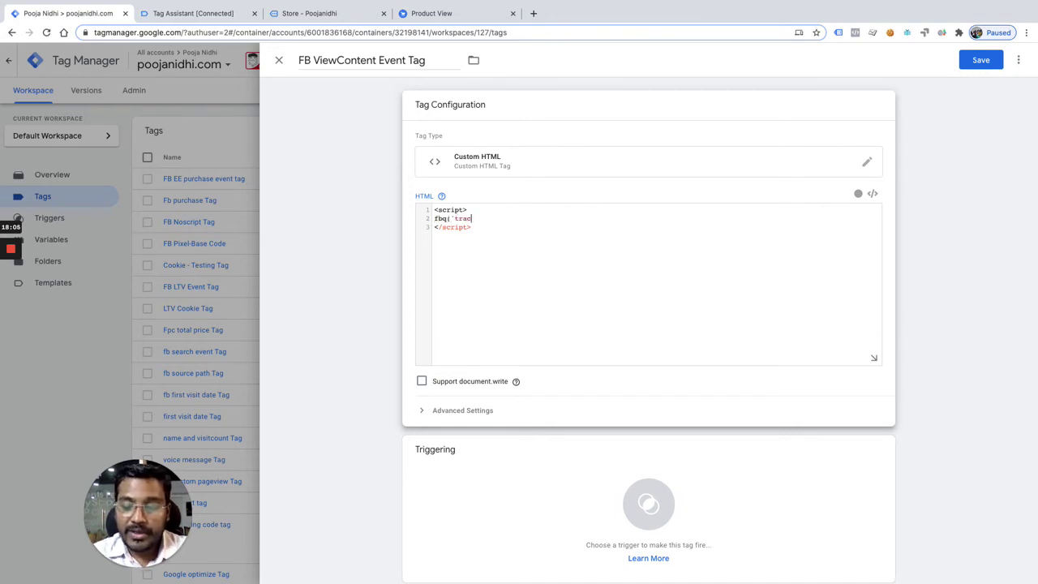
type("k")
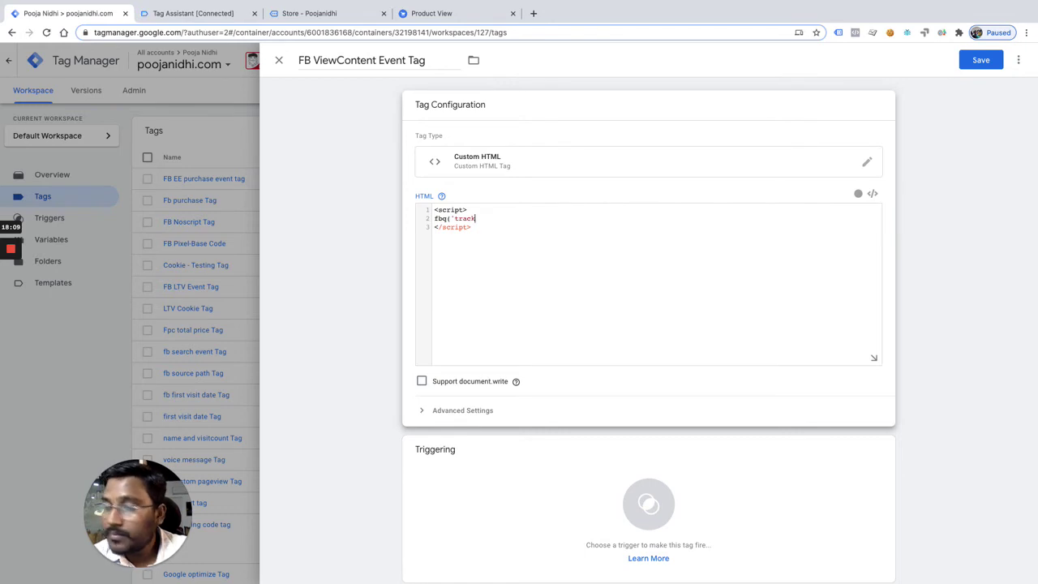
type("', '")
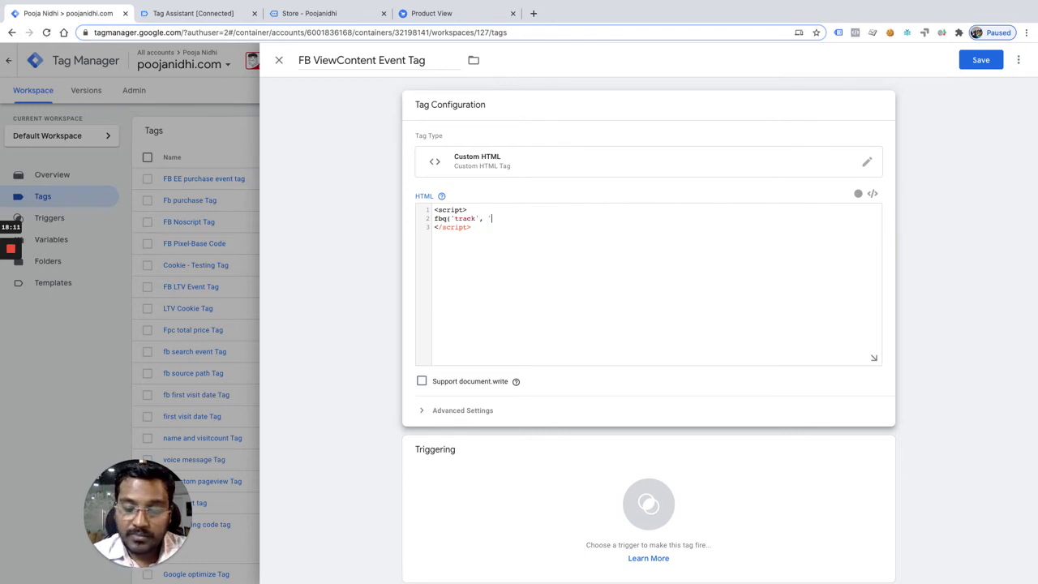
type("ViewContent', {")
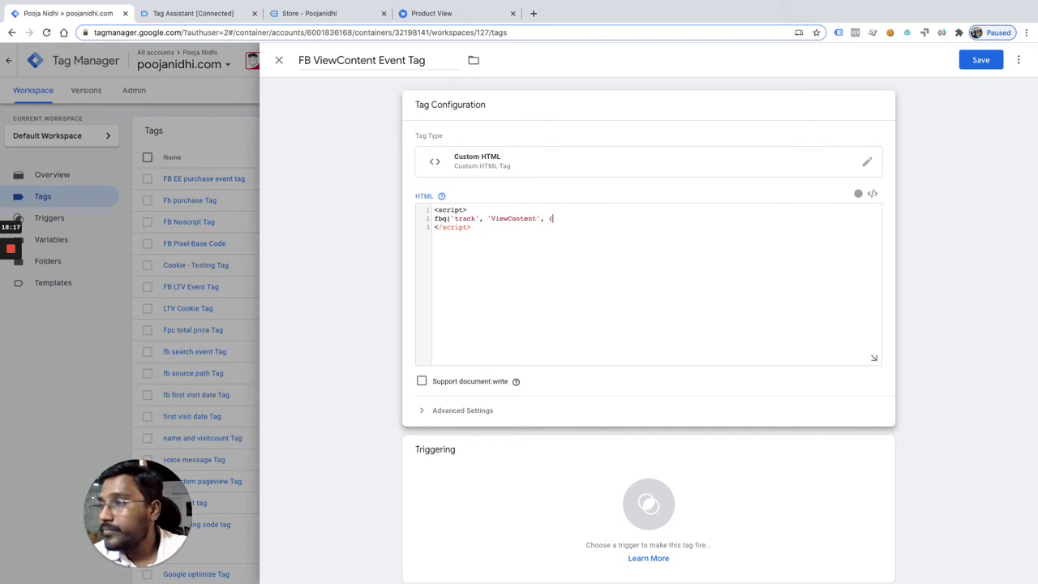
Step: Add the content_ids parameter with the {{CJS EE - contentIds}} variable as its value and close the call with });
type("content")
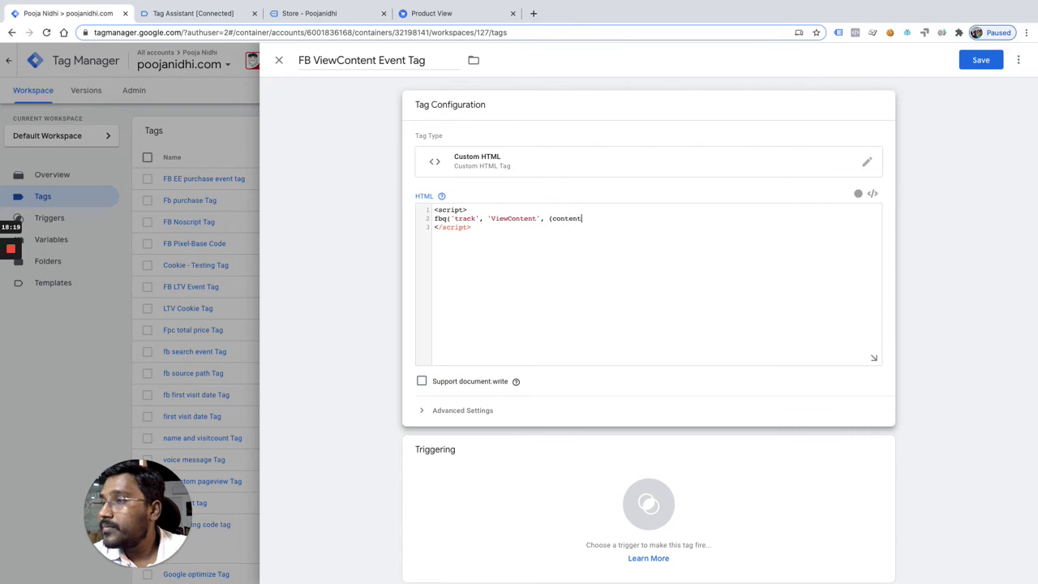
type("_ids:")
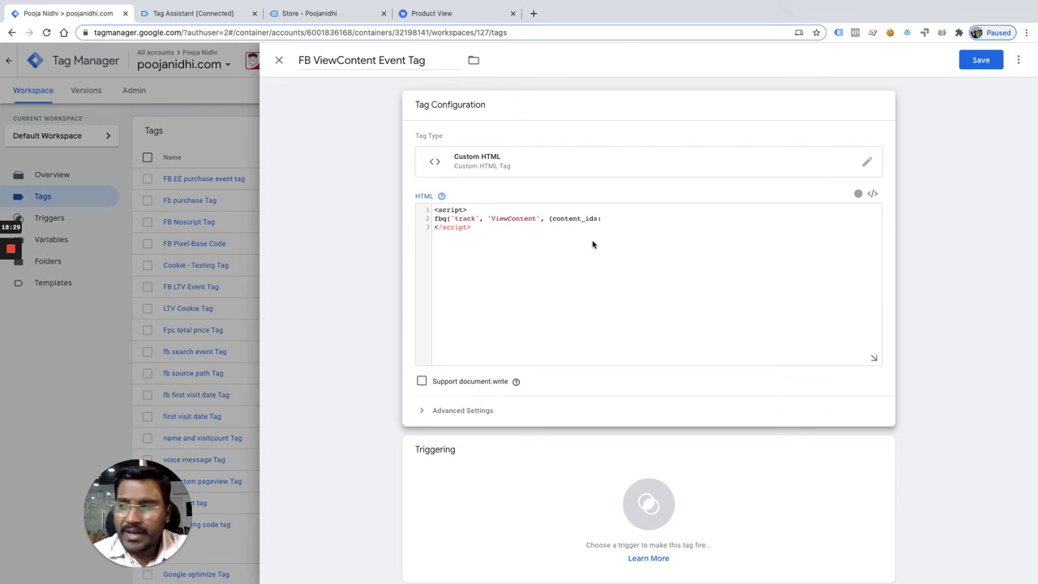
type("{{")
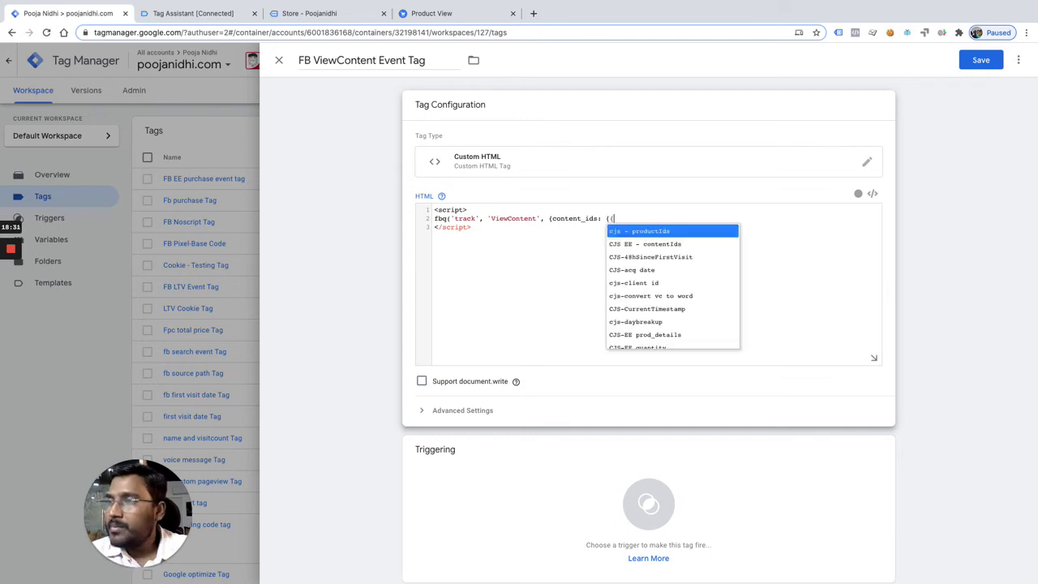
type("CJS")
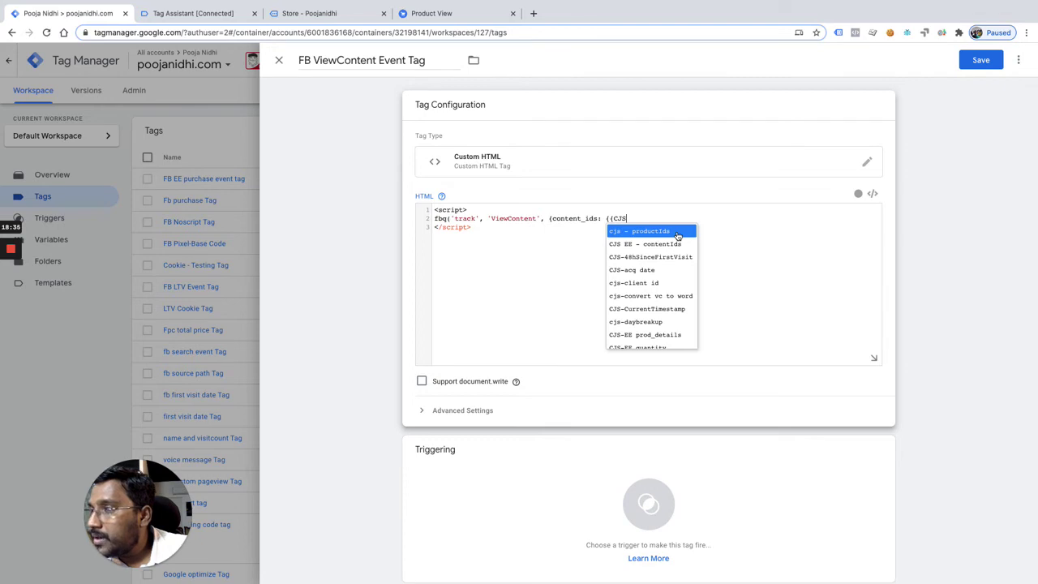
left_click(671, 246)
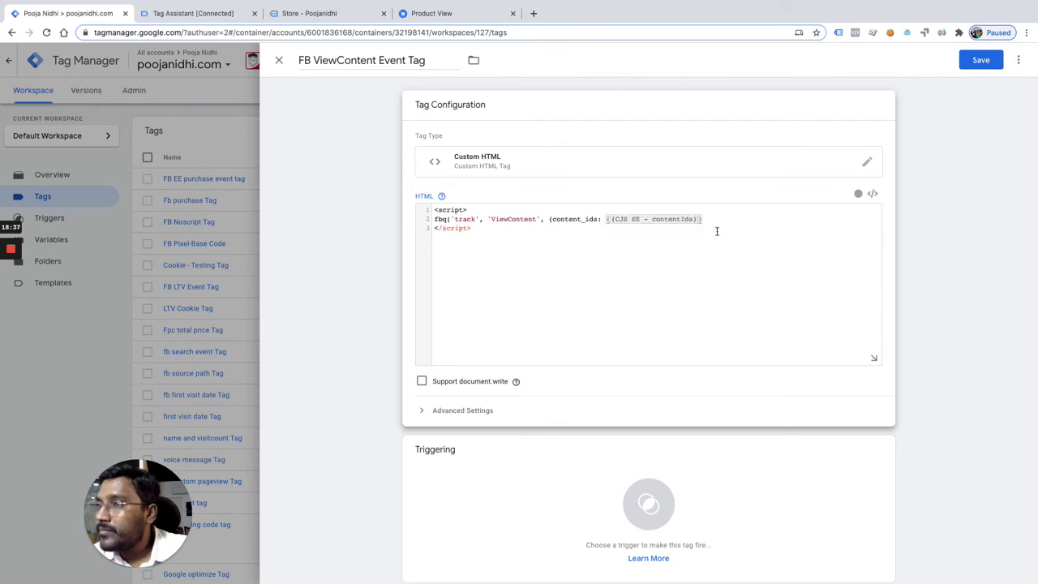
type("});")
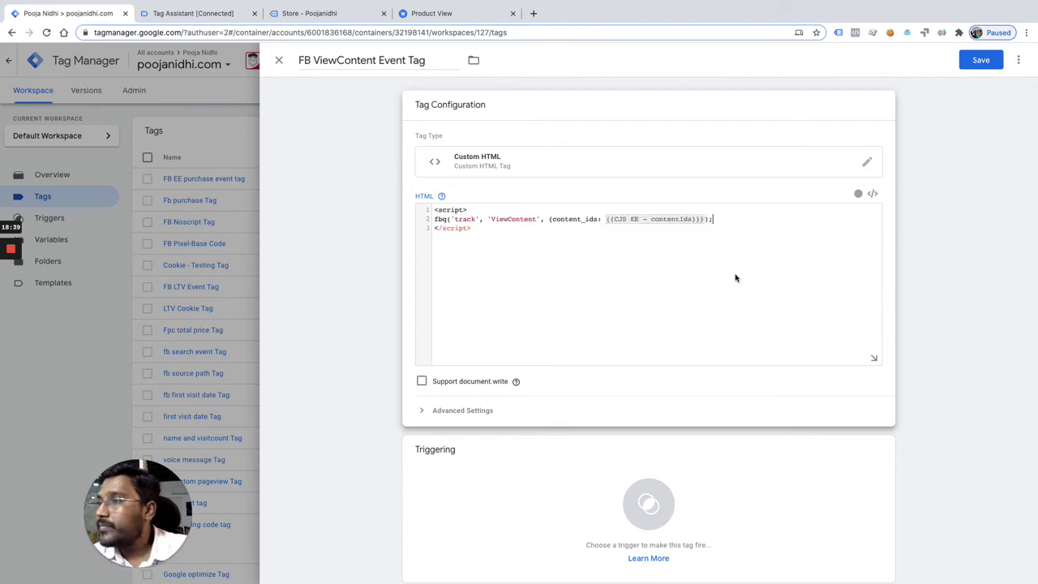
Step: Review the finished fbq call and check the product ids under ecommerce.impressions in Tag Assistant's data layer
scroll(736, 278, "up", 5)
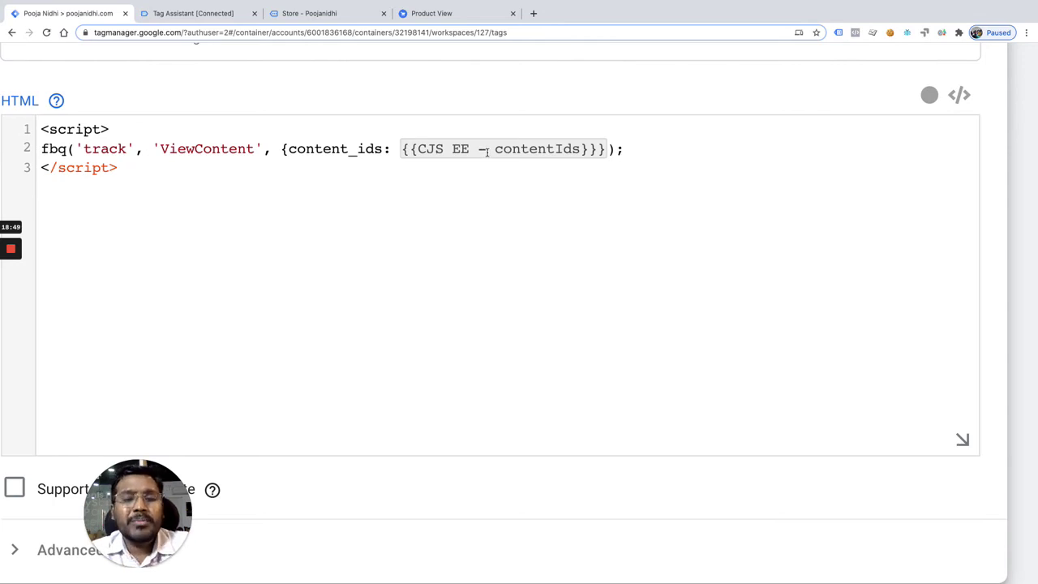
scroll(575, 236, "down", 5)
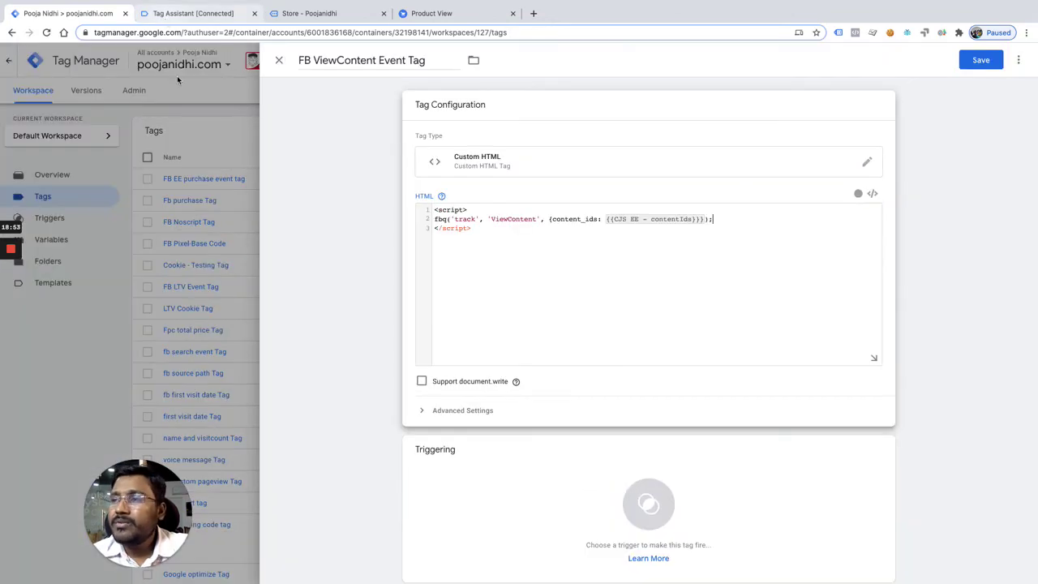
left_click(193, 18)
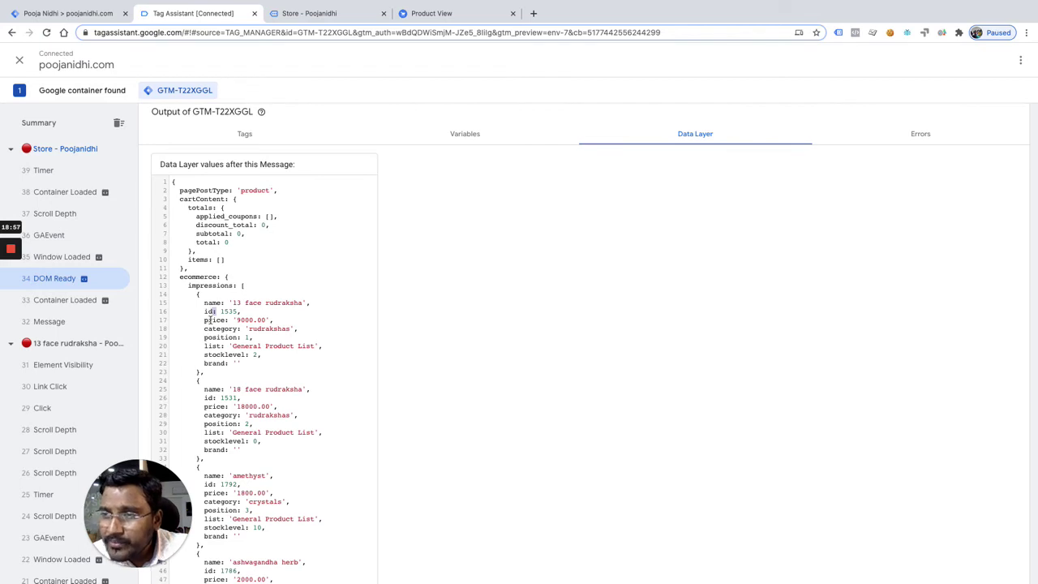
left_click(104, 18)
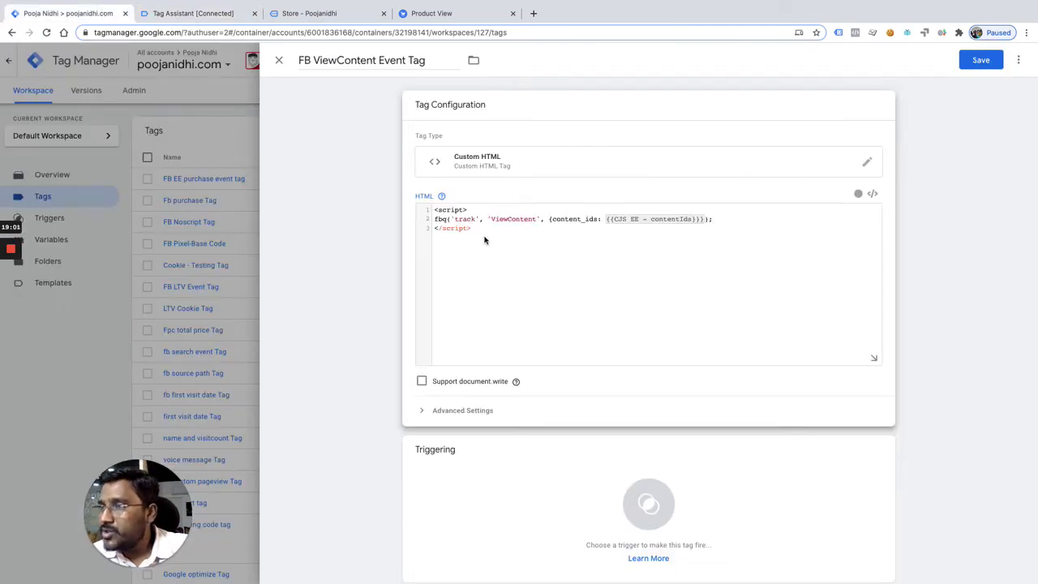
Step: In the advanced tag sequencing settings, enable firing a tag before FB ViewContent Event Tag fires
left_click(578, 420)
scroll(578, 422, "down", 3)
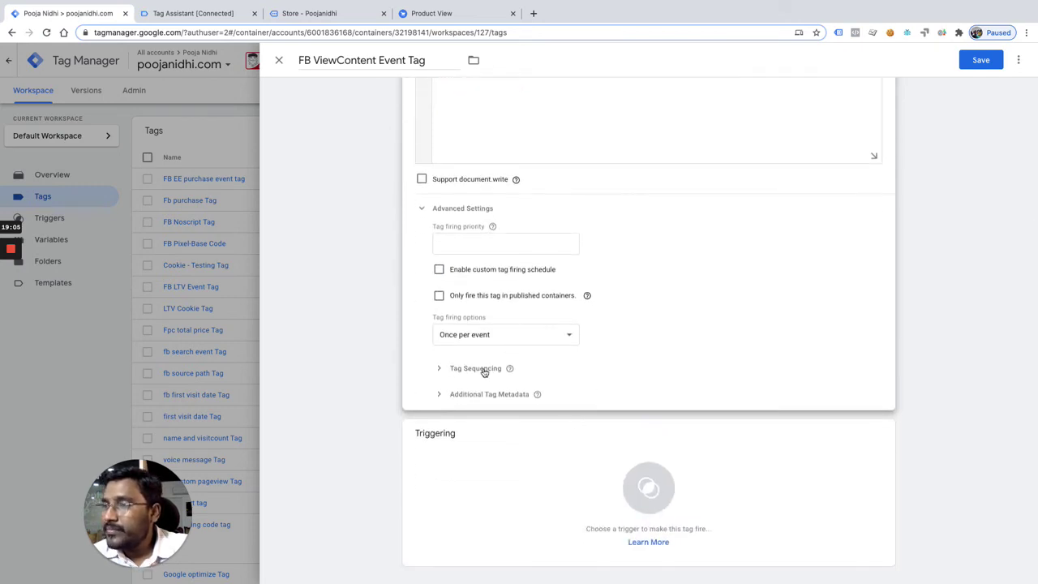
left_click(484, 368)
left_click(468, 389)
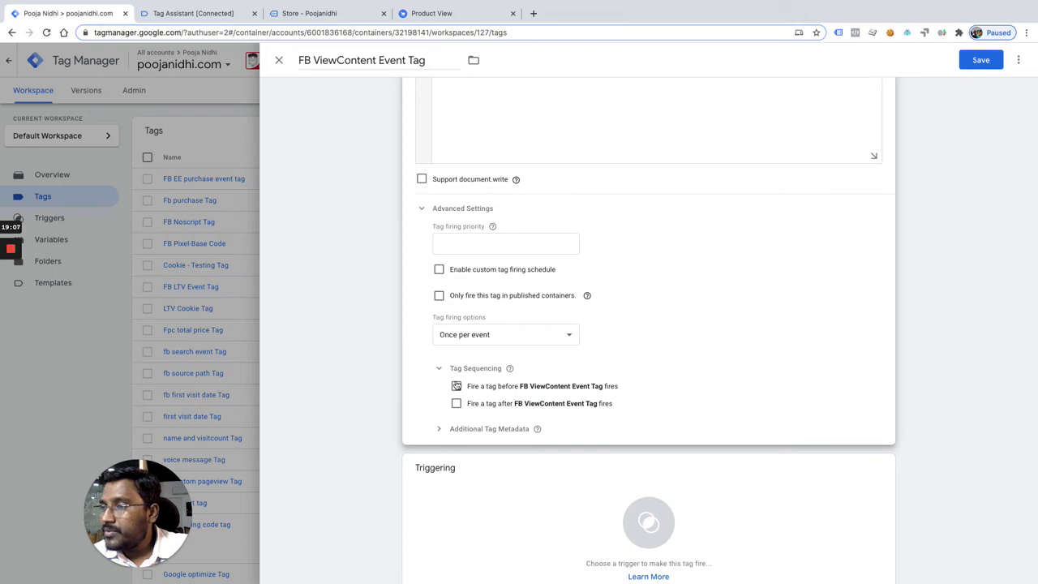
Step: Search the tag list for "pixel" and set FB Pixel-Base Code as the setup tag
left_click(519, 420)
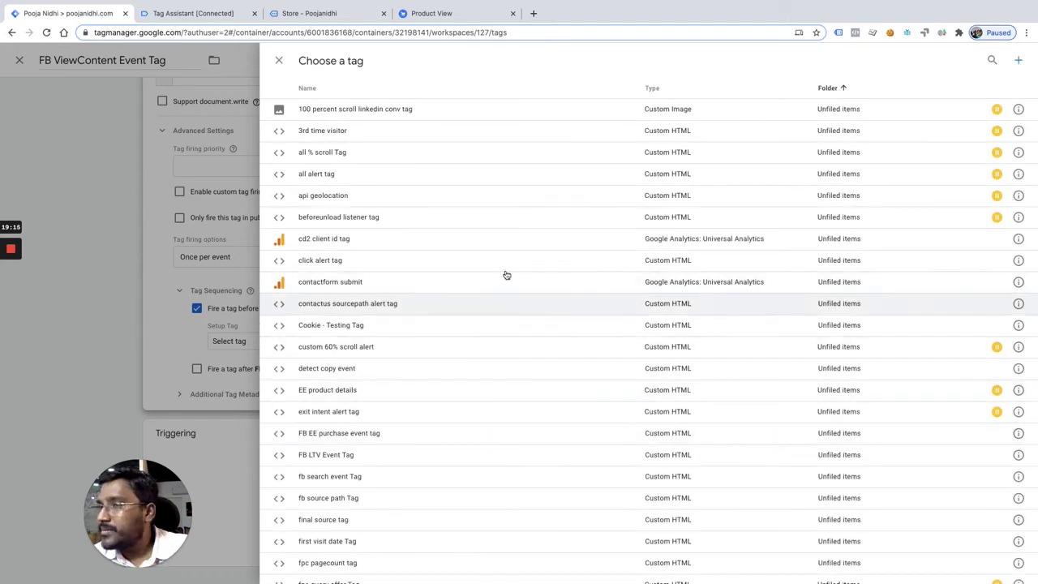
scroll(475, 437, "down", 5)
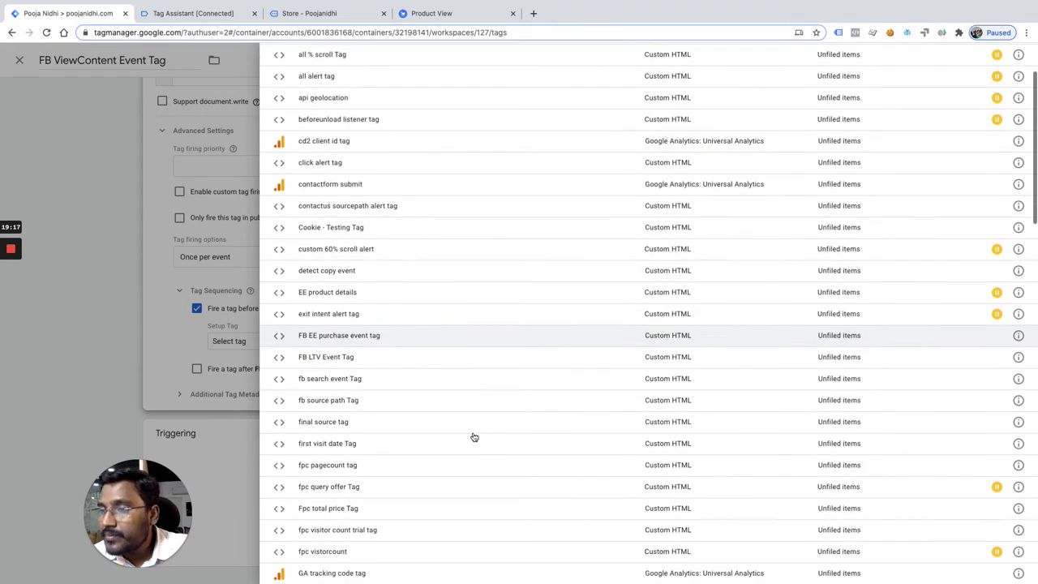
scroll(474, 437, "down", 6)
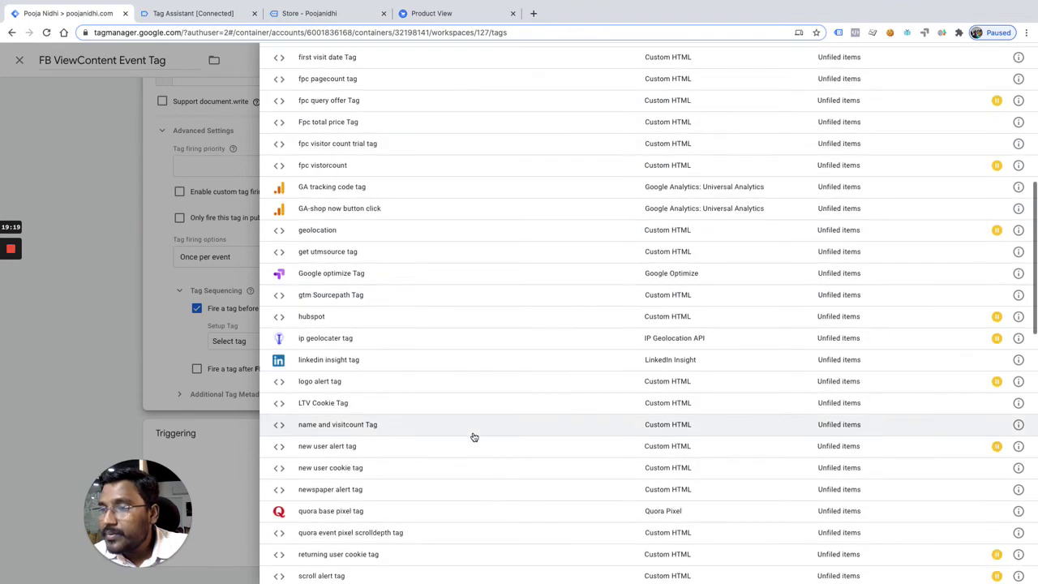
scroll(475, 437, "down", 2)
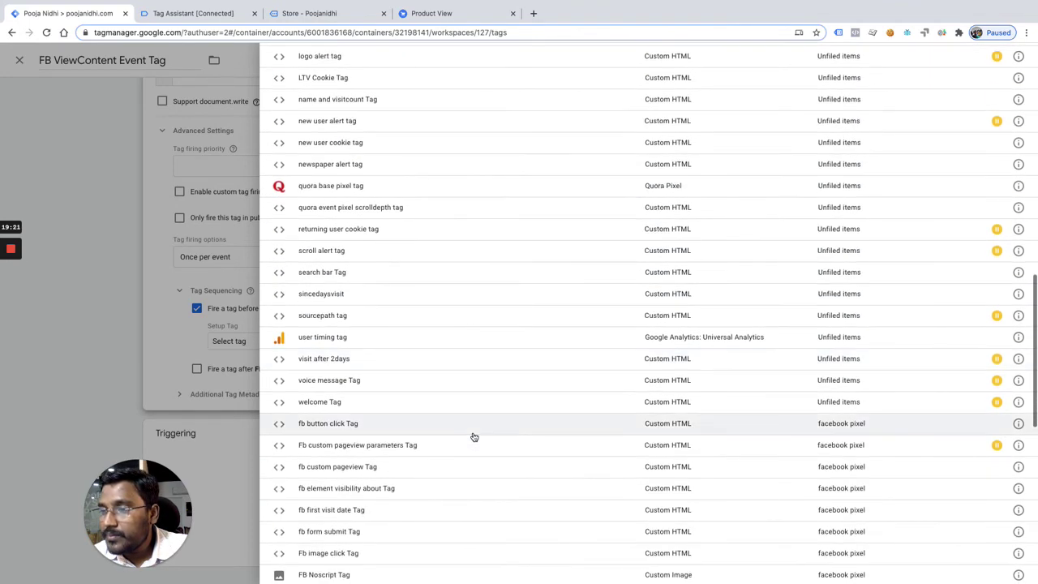
scroll(475, 437, "down", 5)
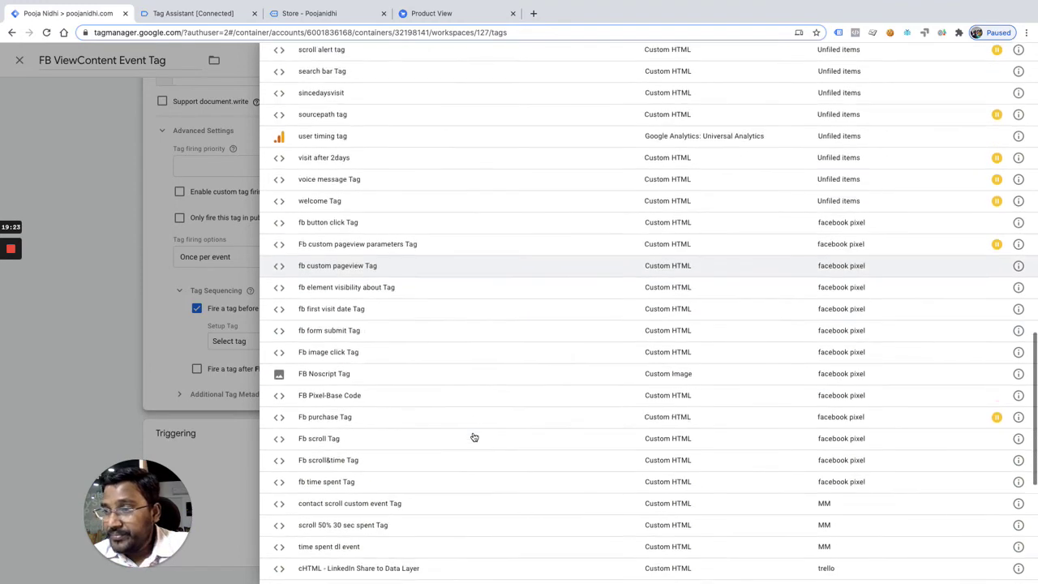
scroll(474, 437, "down", 2)
scroll(474, 437, "down", 1)
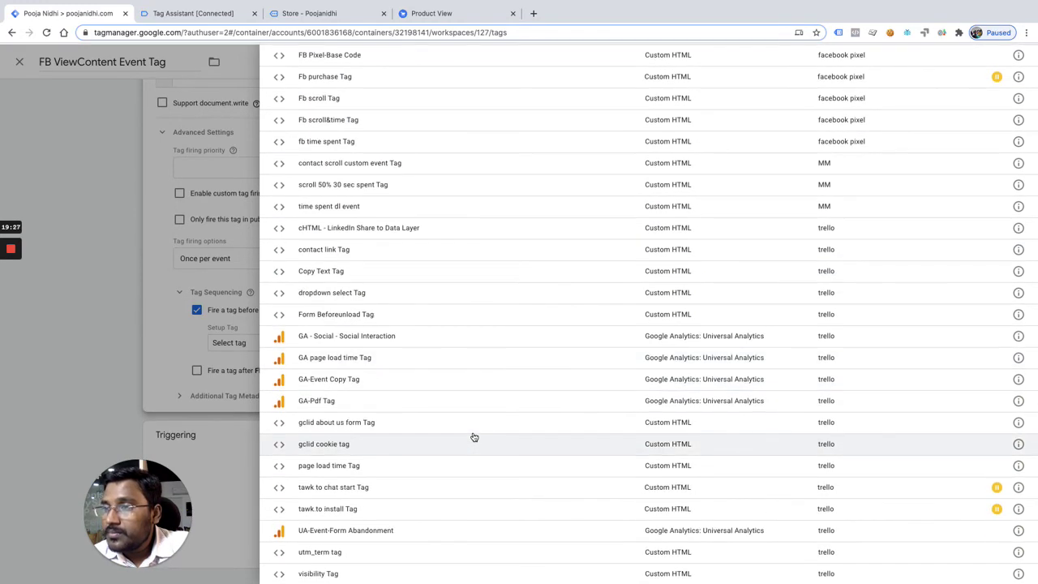
scroll(474, 437, "up", 1)
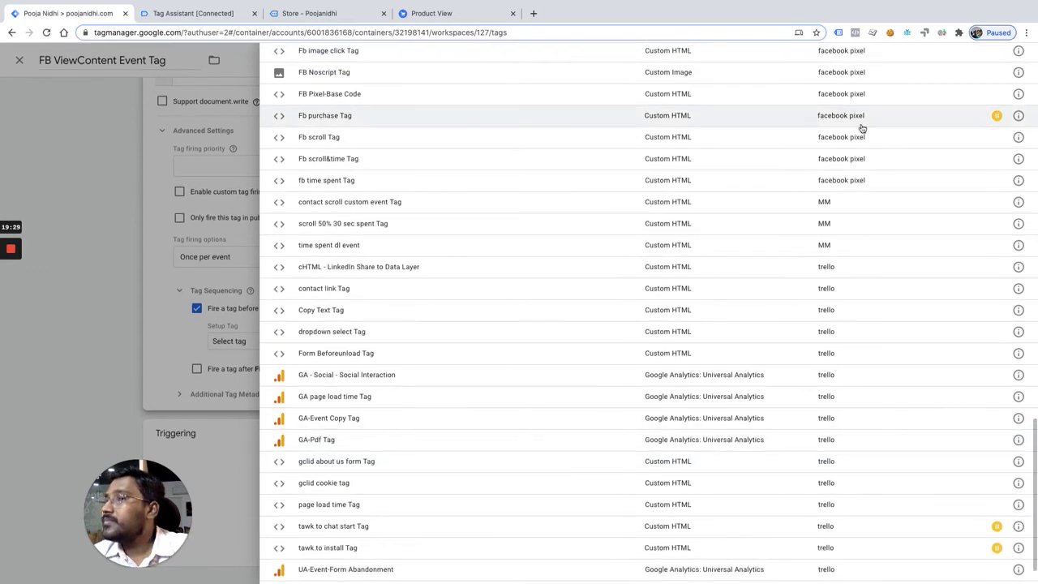
scroll(862, 130, "up", 15)
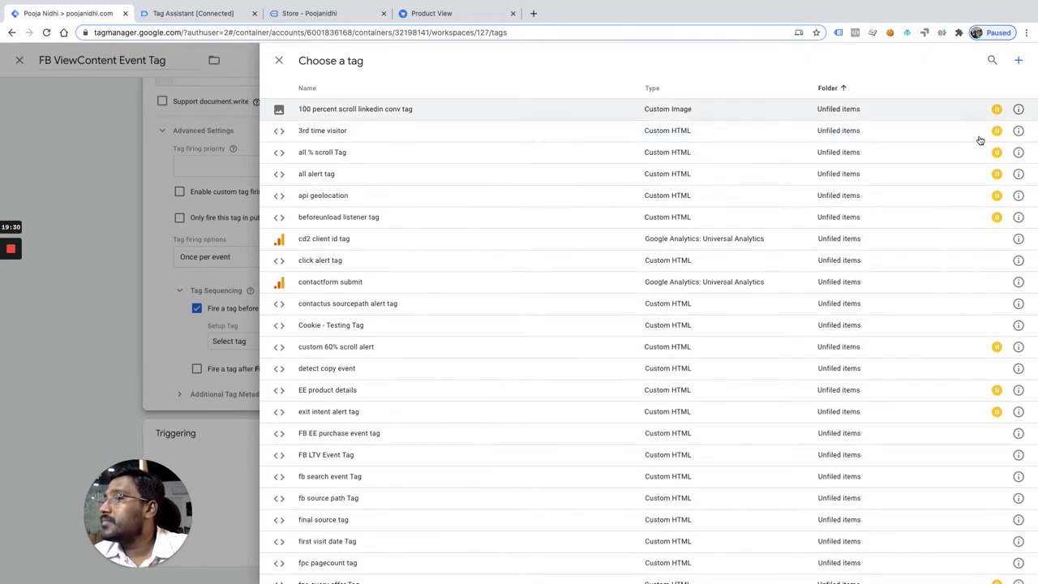
left_click(992, 60)
type("pixel")
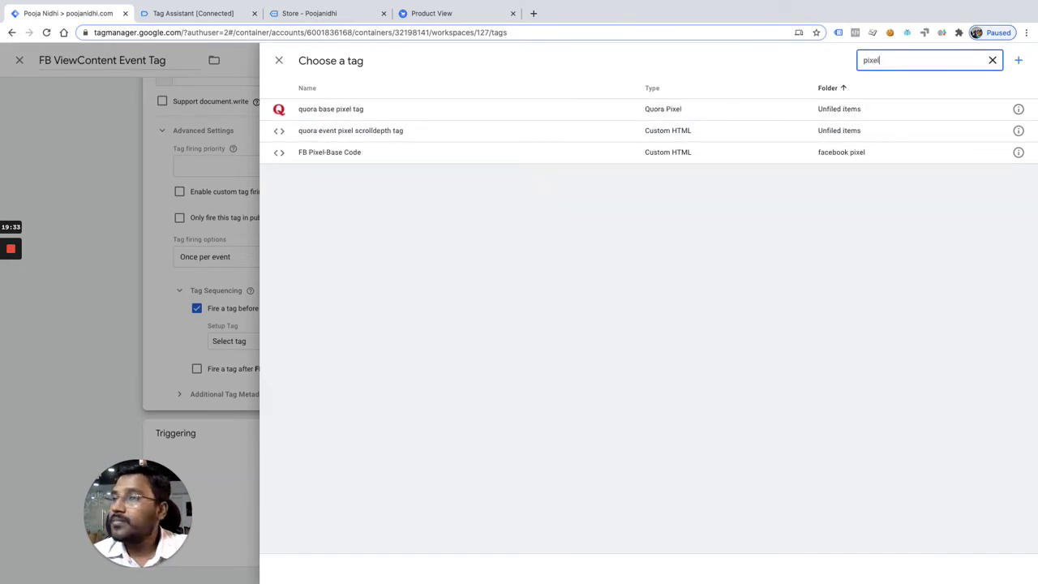
left_click(826, 153)
Step: Look through the existing triggers and create a new trigger for the tag with the type DOM Ready
scroll(647, 486, "down", 1)
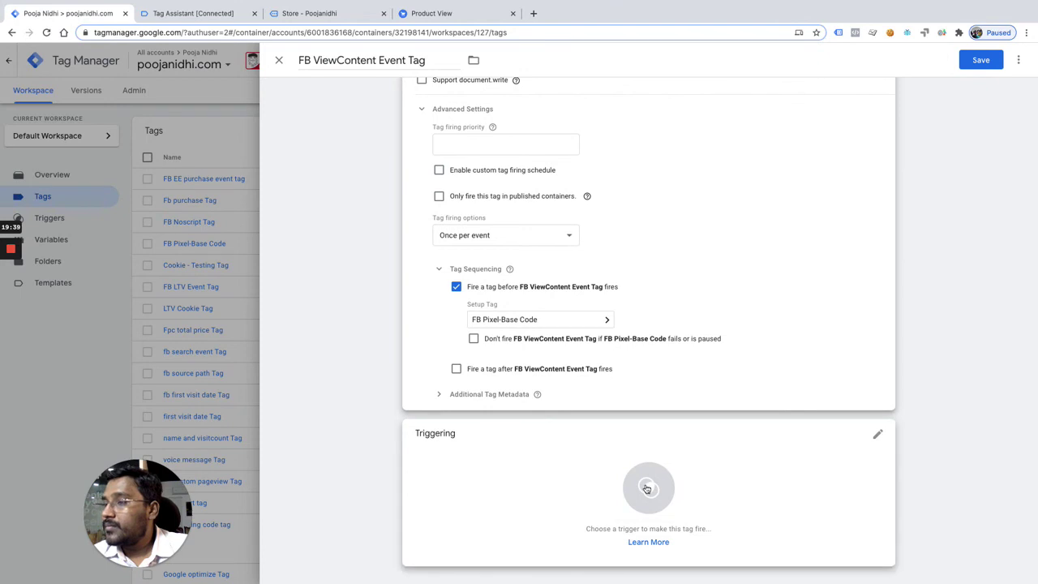
left_click(647, 488)
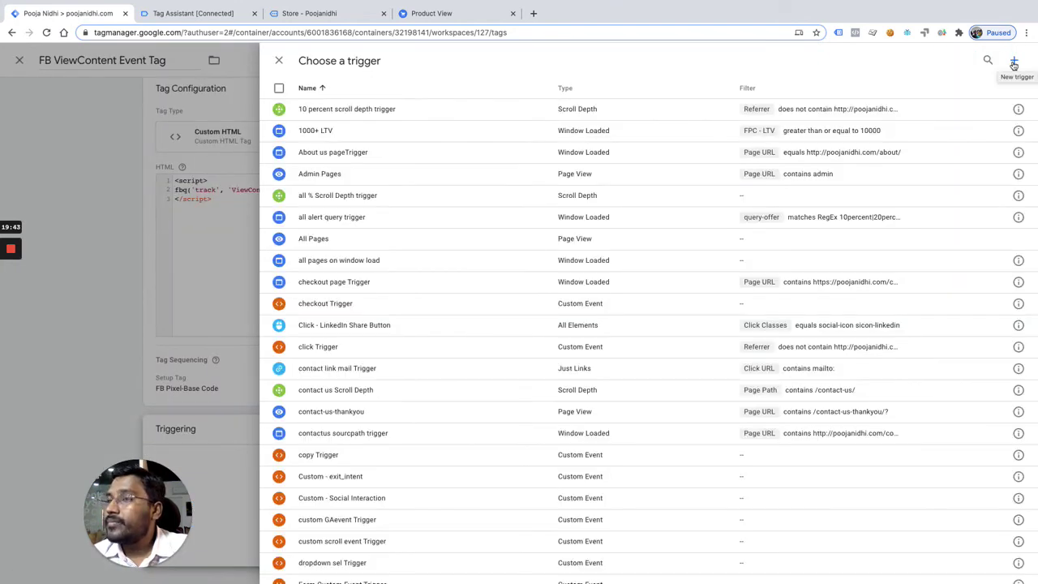
scroll(758, 347, "down", 5)
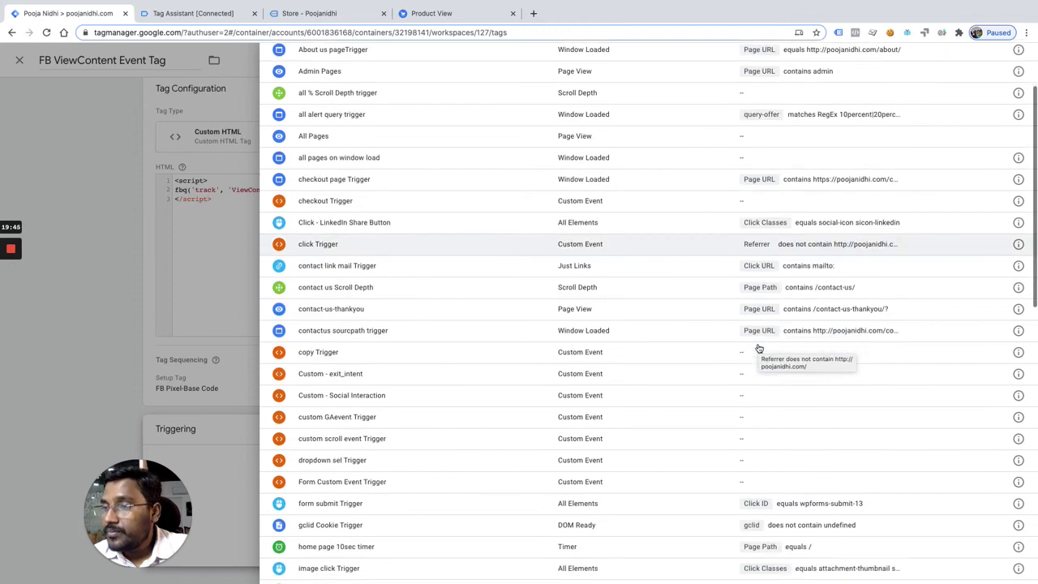
scroll(758, 348, "down", 5)
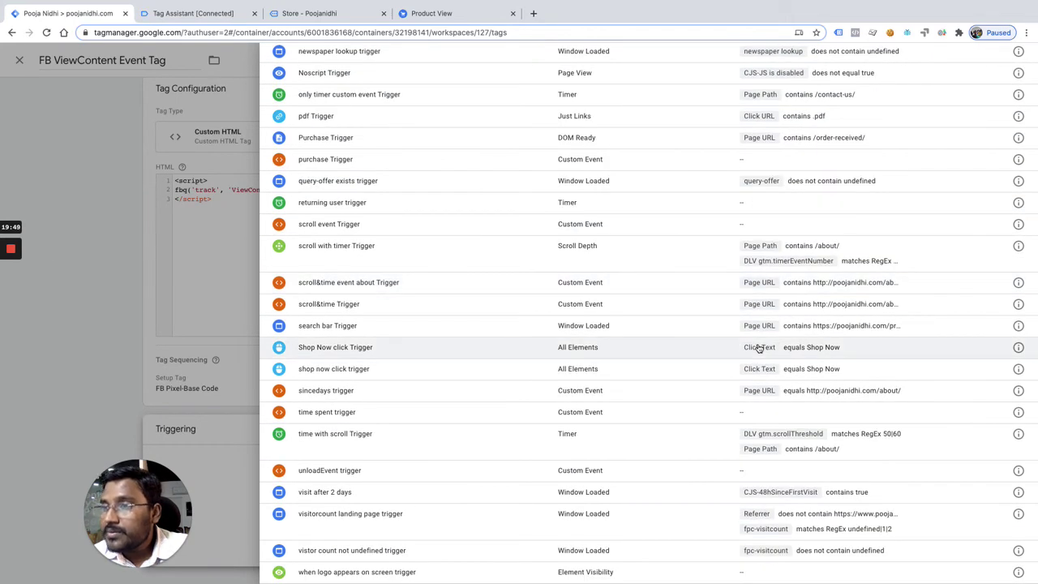
scroll(758, 347, "up", 10)
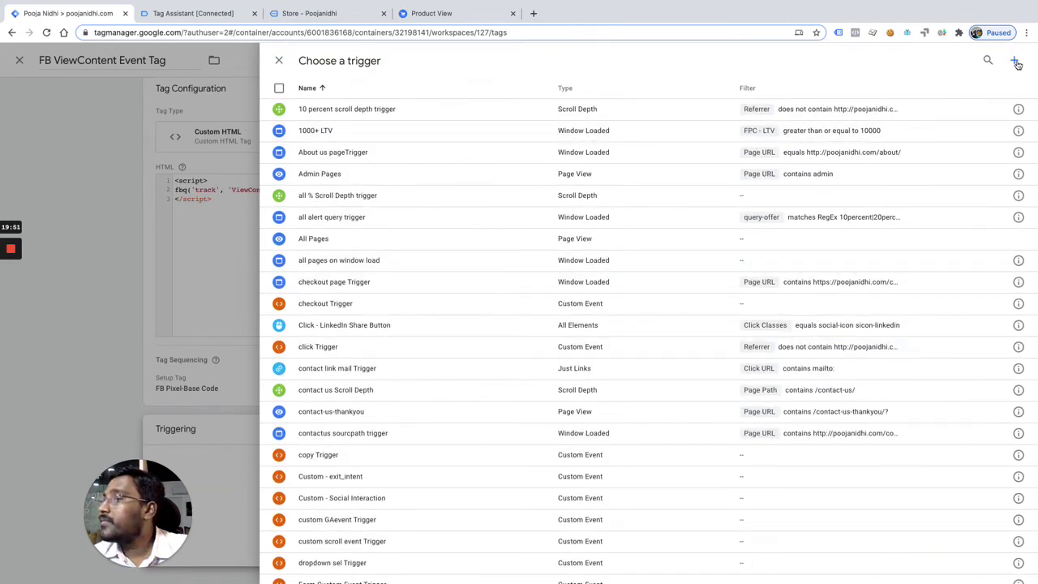
left_click(1014, 61)
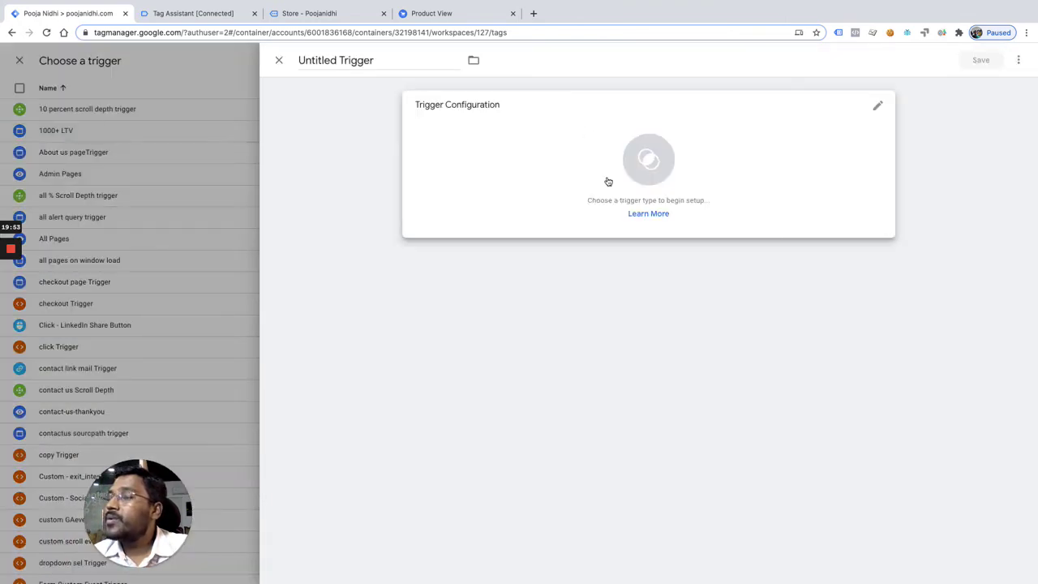
left_click(660, 166)
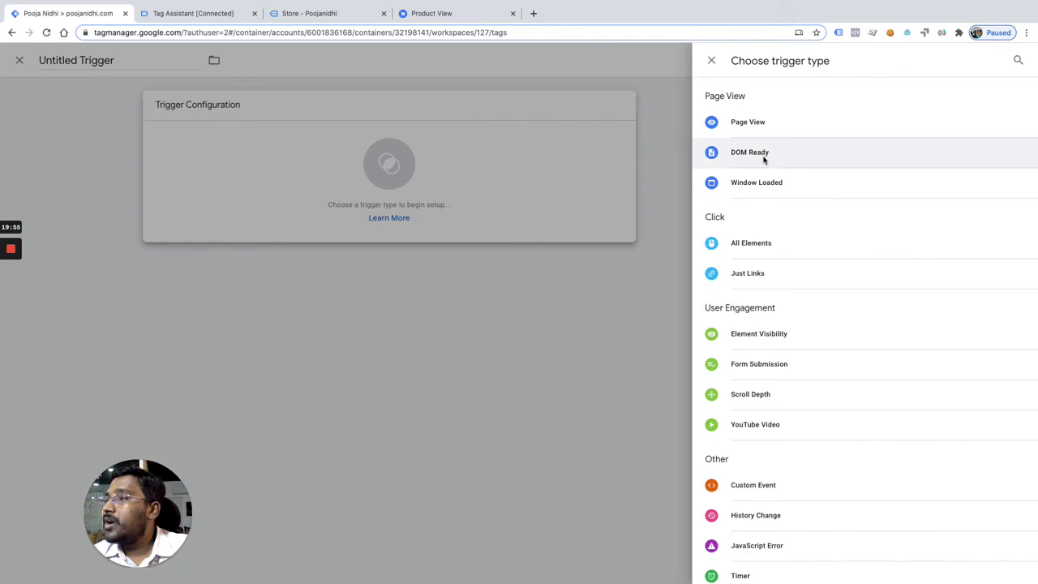
left_click(764, 159)
Step: Limit the trigger to Some DOM Ready Events and base its condition on the Page URL variable
left_click(521, 213)
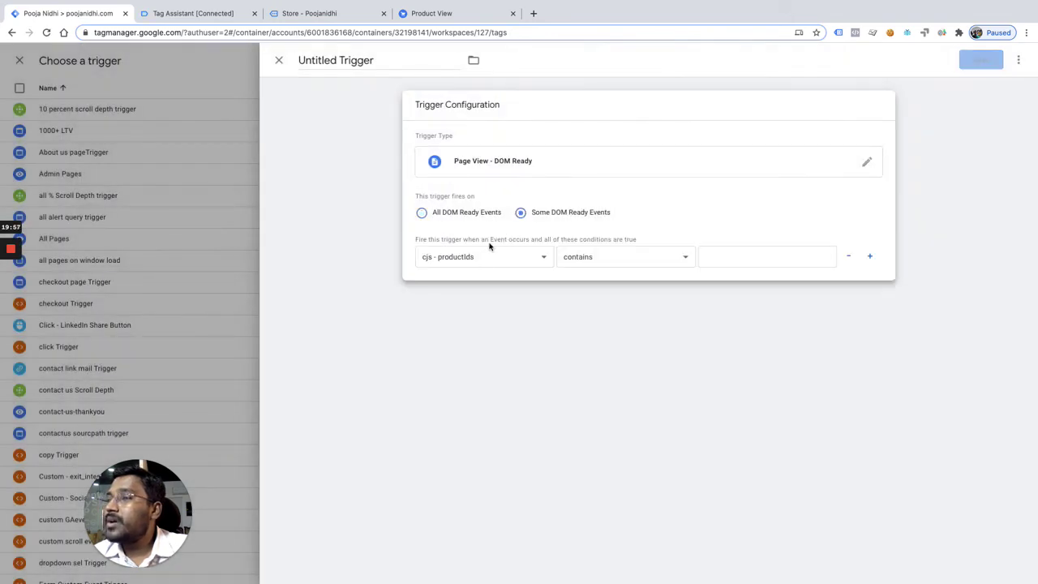
left_click(482, 263)
scroll(479, 505, "down", 20)
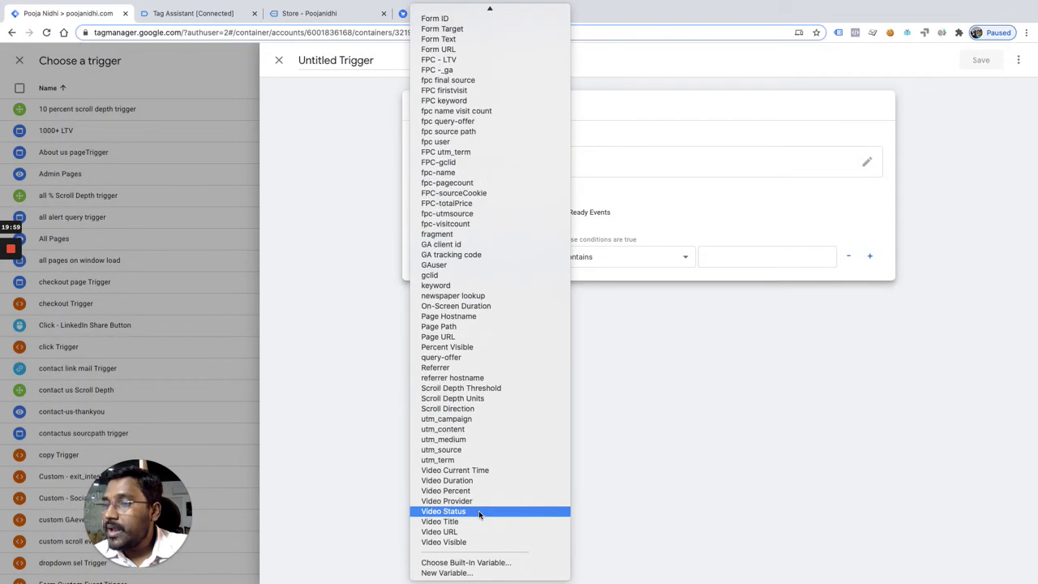
left_click(455, 336)
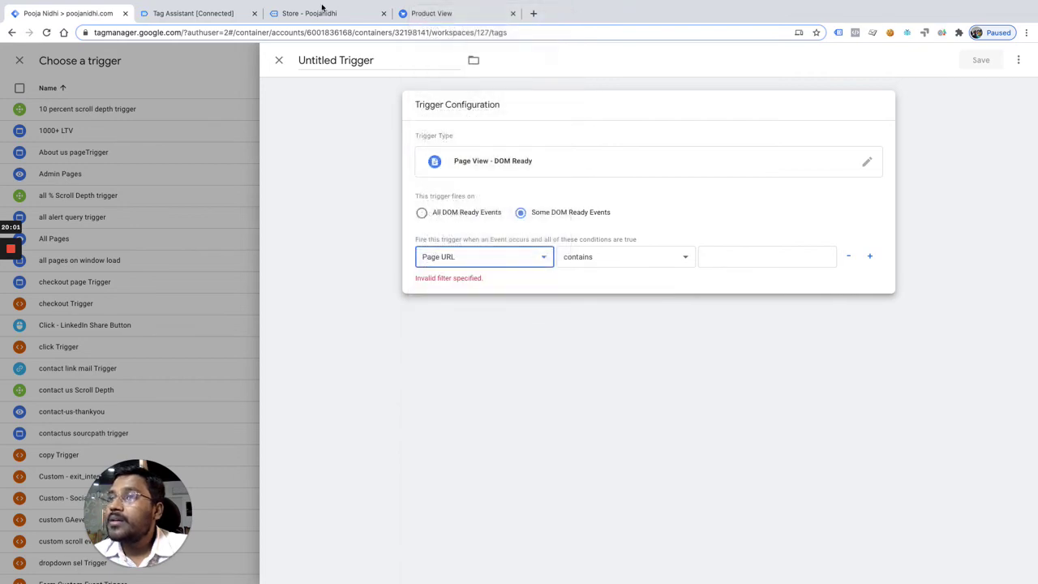
left_click(320, 11)
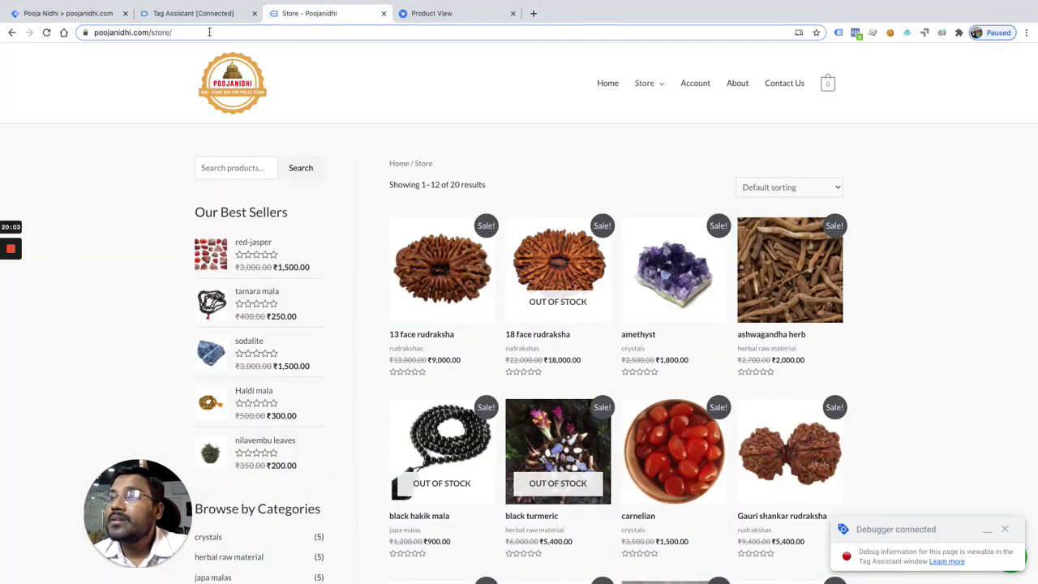
left_click(208, 32)
key("super+c")
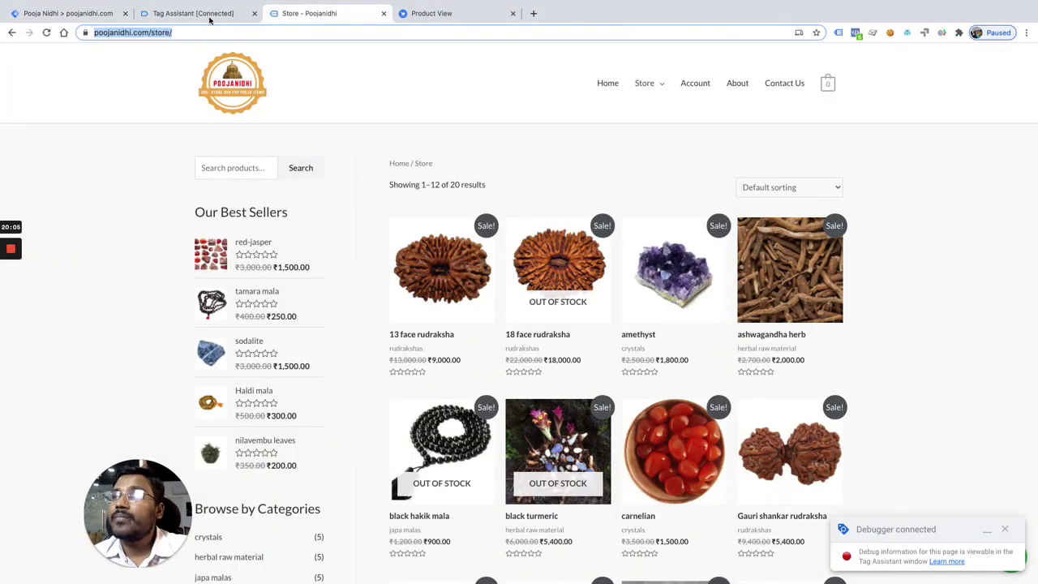
left_click(198, 16)
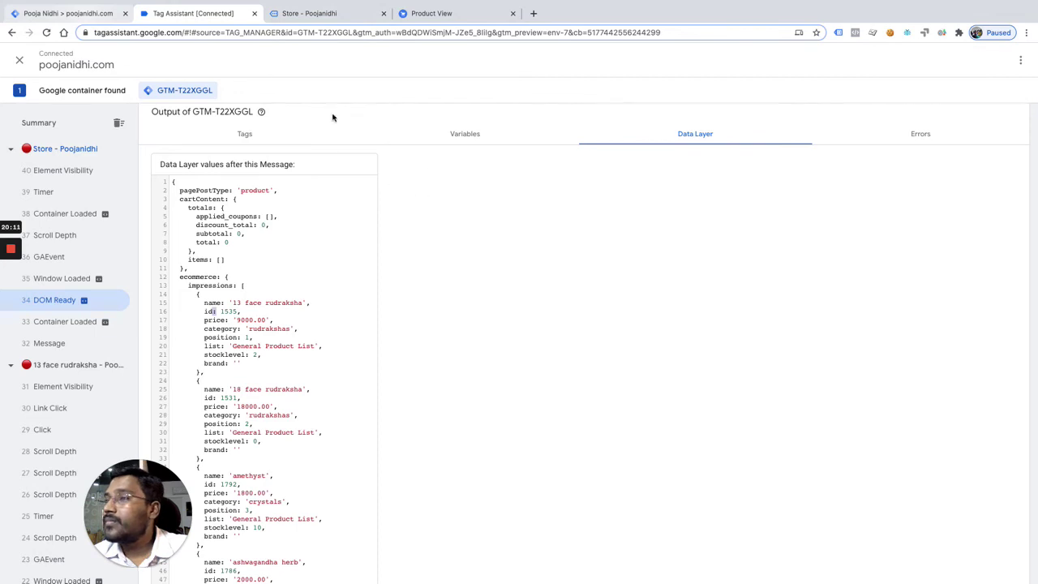
key("super+1")
left_click(727, 257)
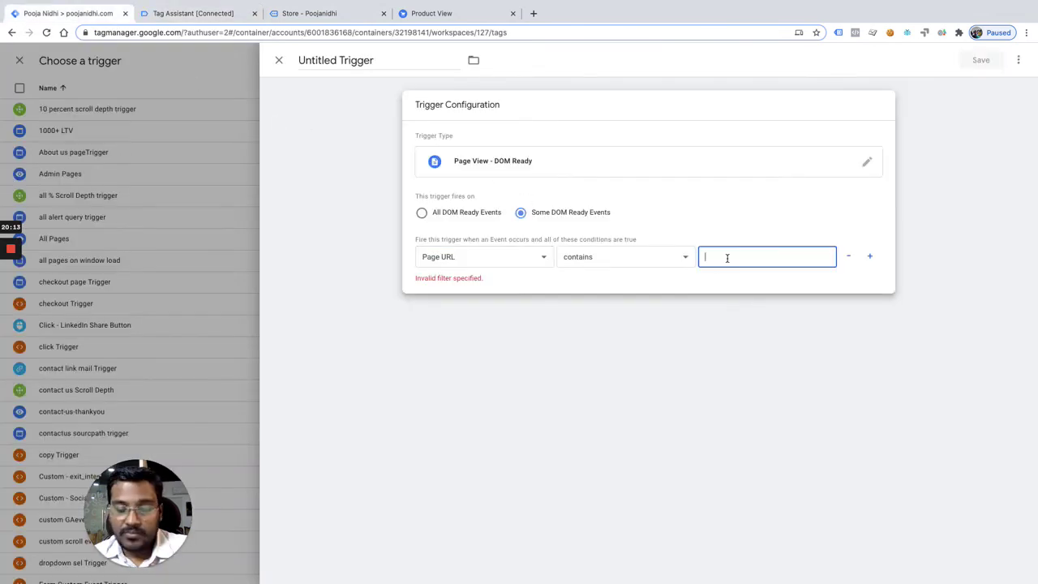
key("super+v")
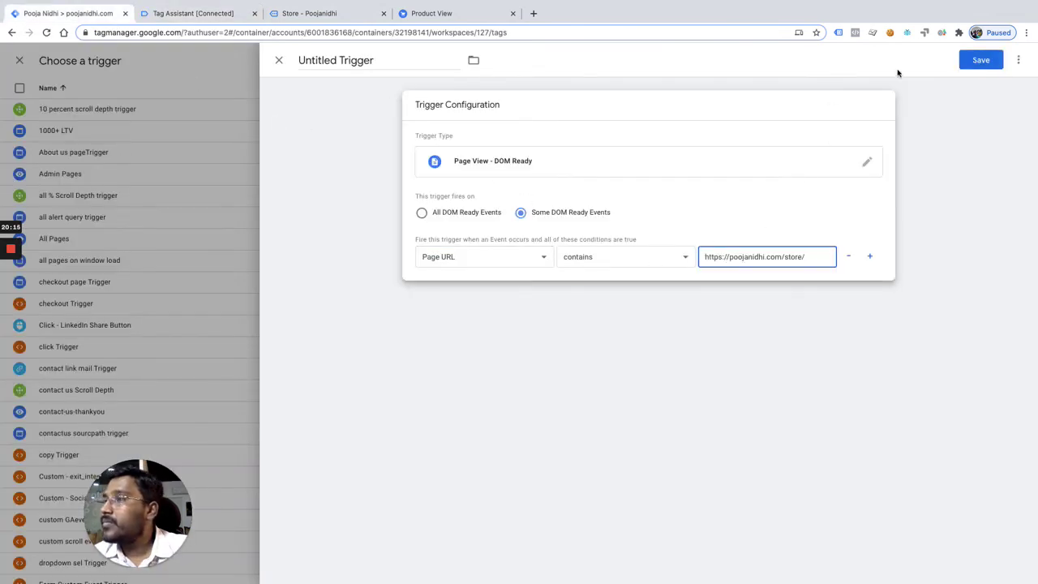
Step: Name the trigger "Store Page Trigger", save it, and save the FB ViewContent Event Tag
left_click(359, 64)
type("S")
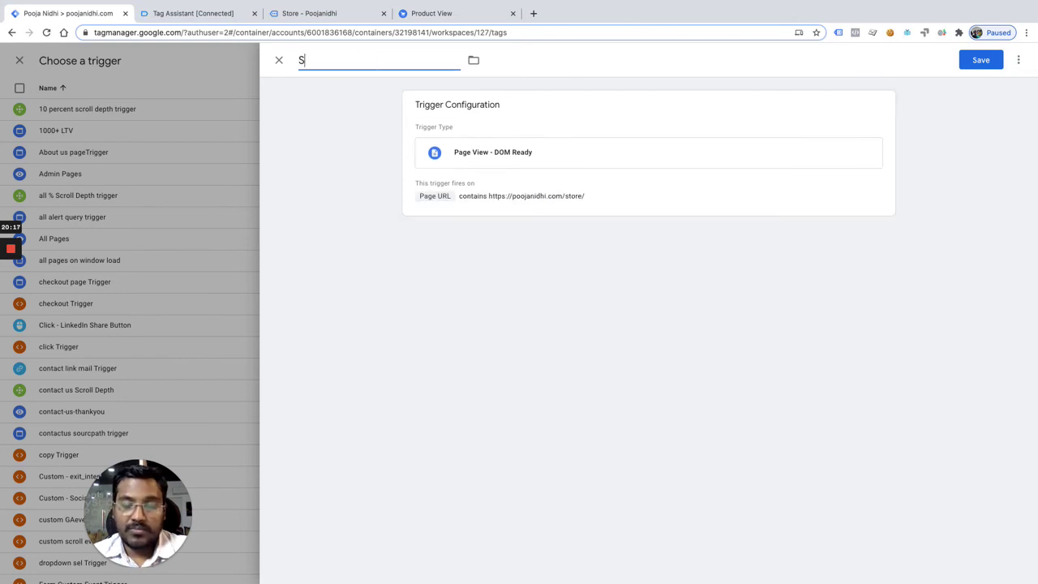
type("toreff")
key("BackSpace")
key("BackSpace")
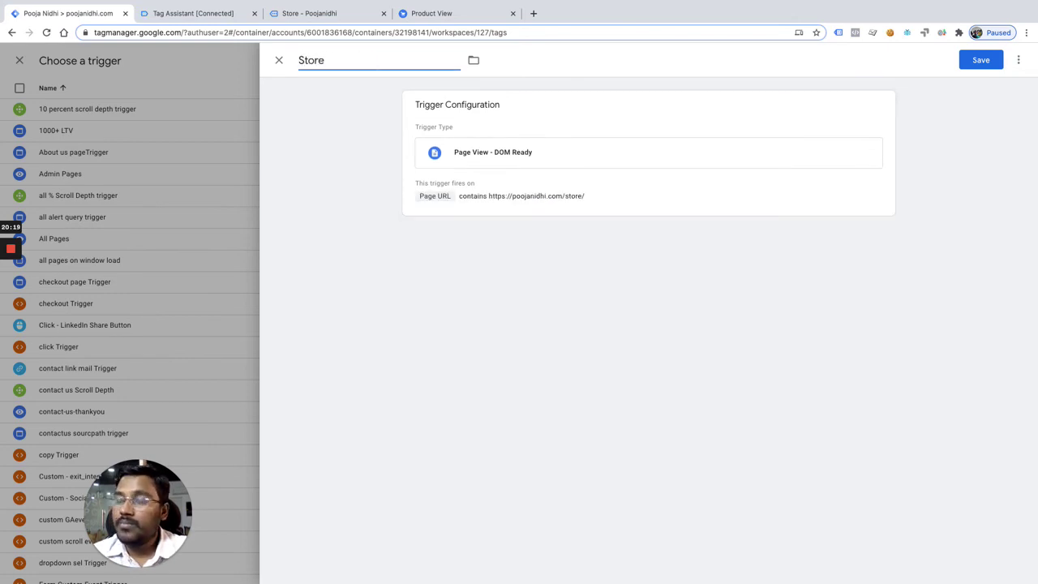
type("Page Trigger")
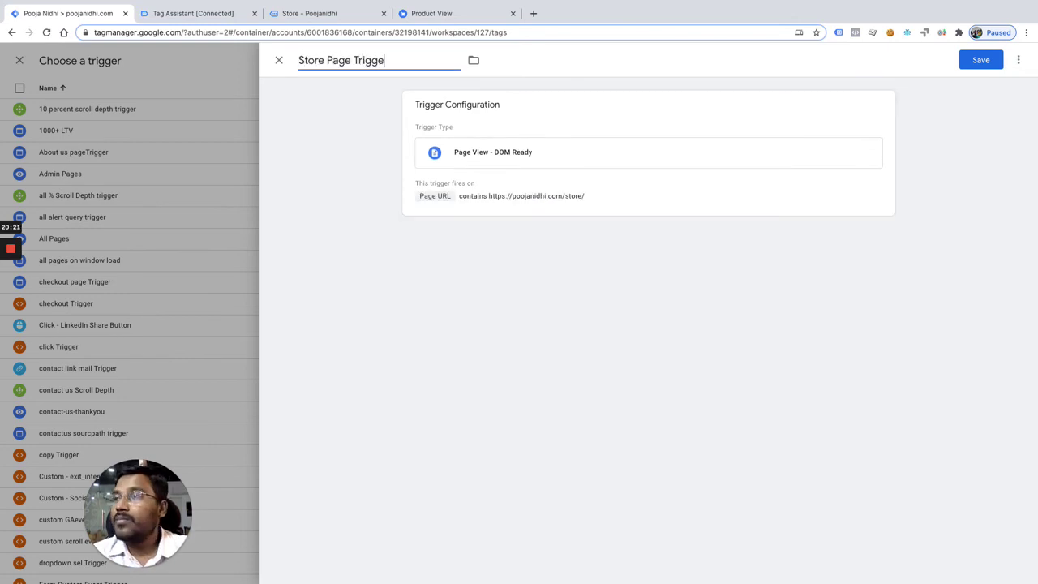
left_click(981, 62)
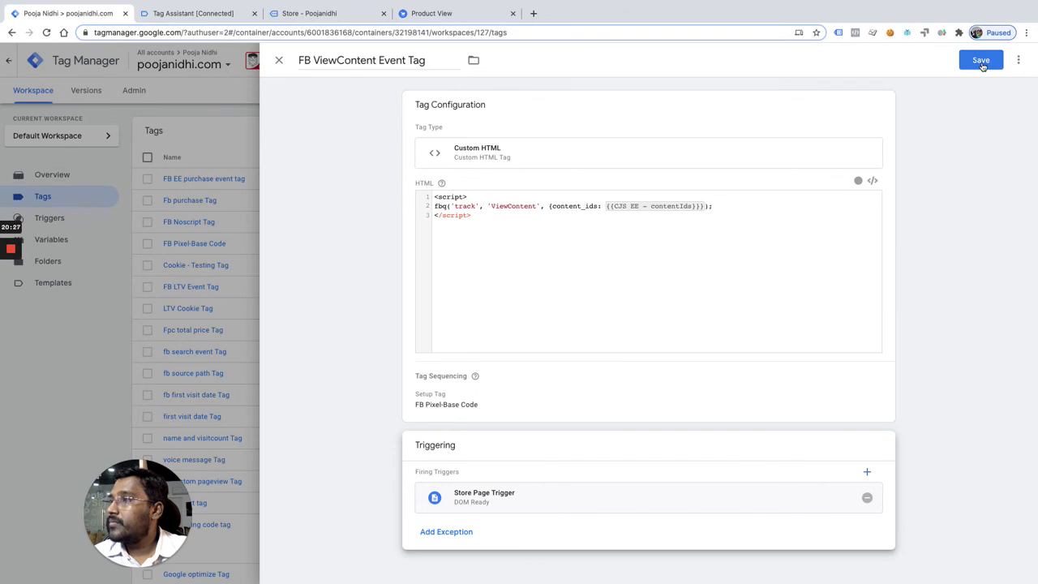
left_click(980, 61)
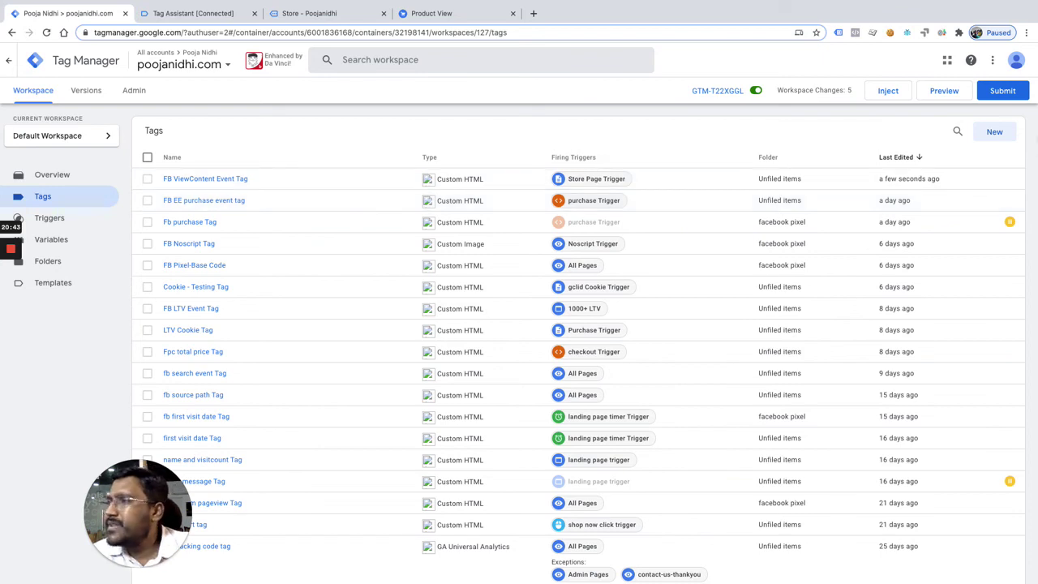
Step: Start a new preview of the workspace and continue into the connected Tag Assistant debug session for poojanidhi.com
left_click(955, 92)
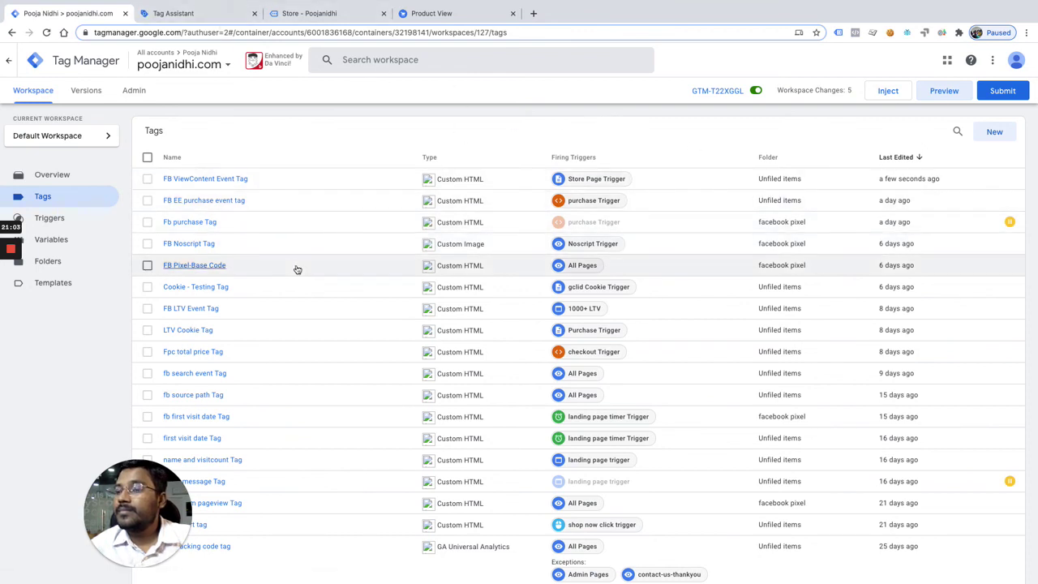
key("super+3")
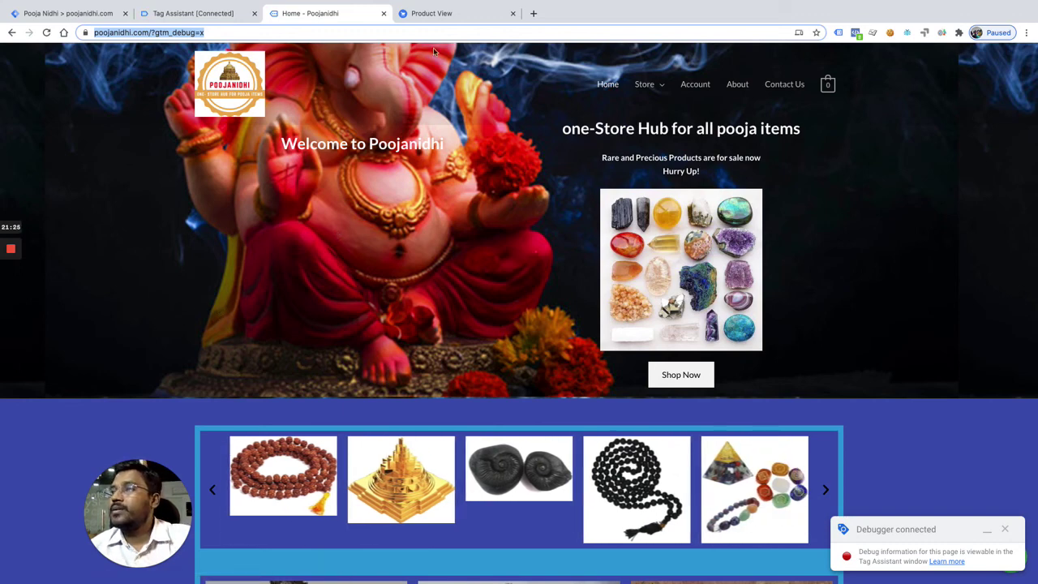
left_click(182, 15)
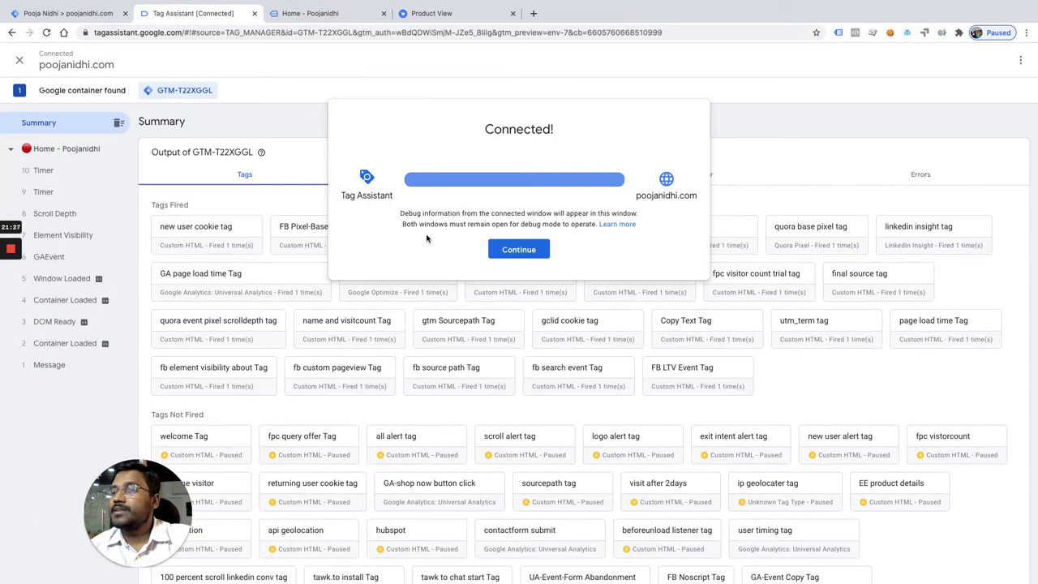
left_click(519, 250)
Step: Open the Store page on the Poojanidhi site and inspect the ViewContent event's content_ids in Facebook Pixel Helper
left_click(332, 14)
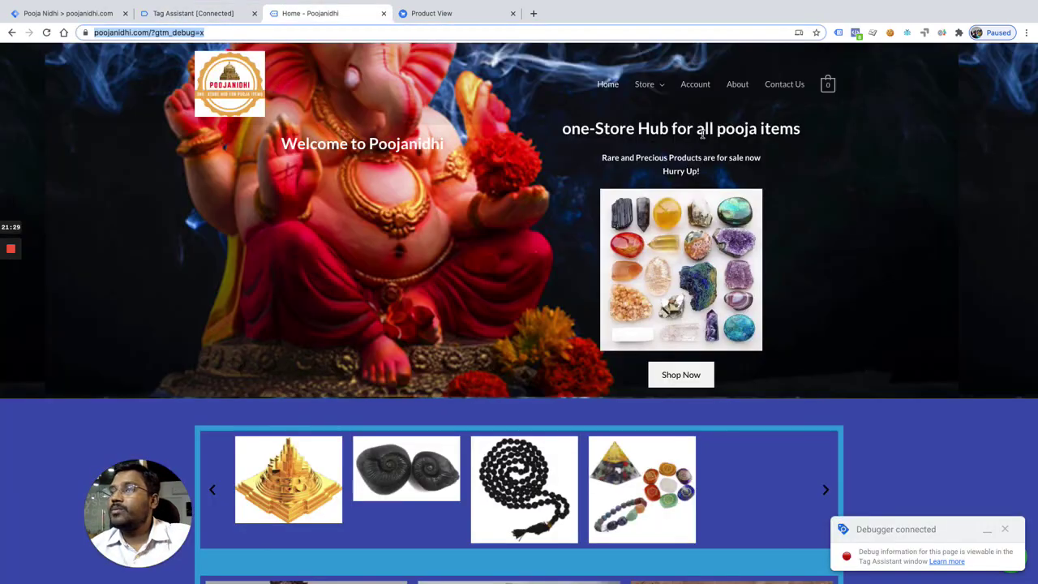
left_click(641, 85)
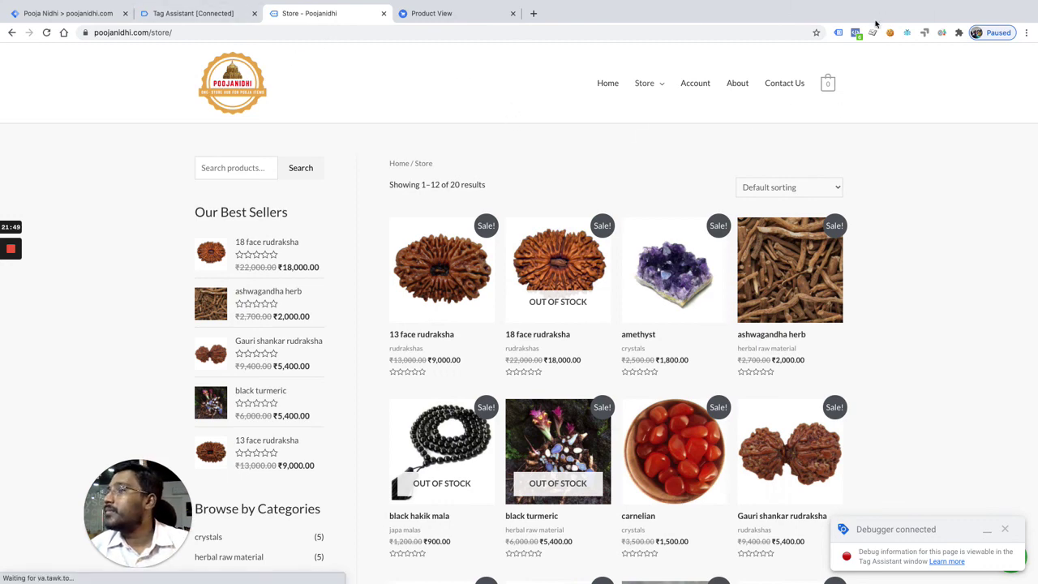
left_click(853, 33)
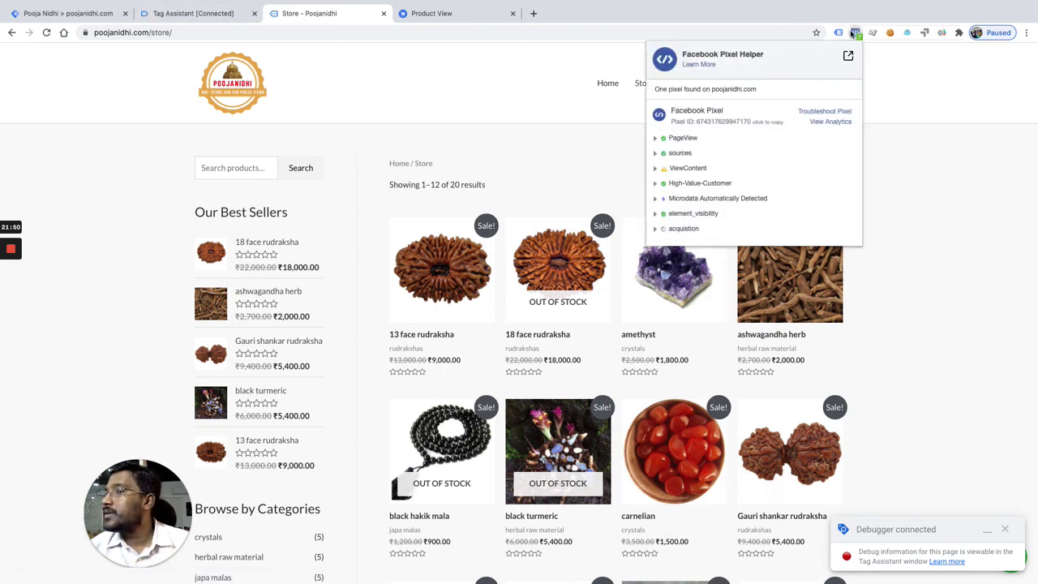
left_click(658, 168)
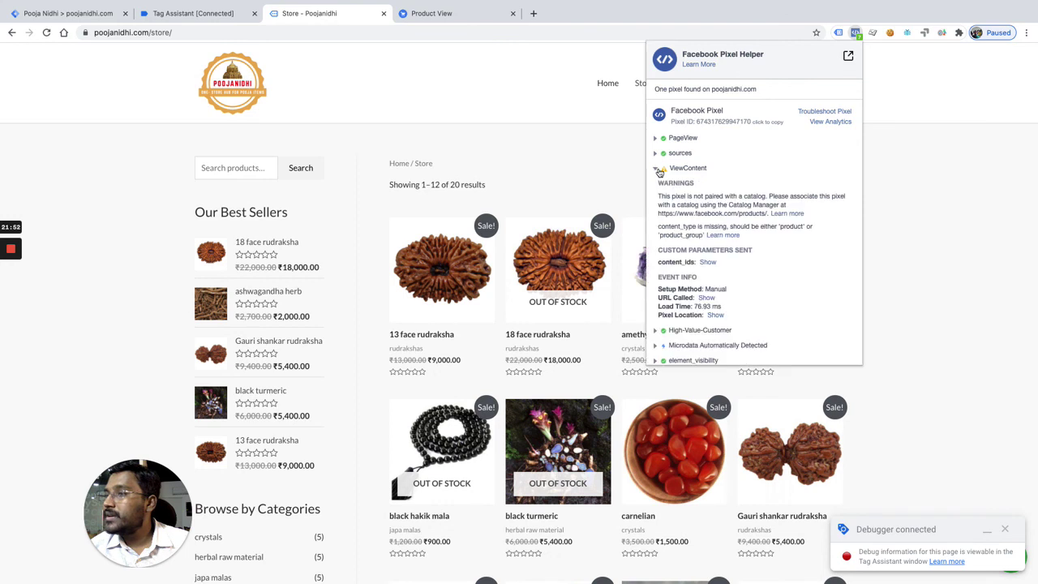
left_click(707, 262)
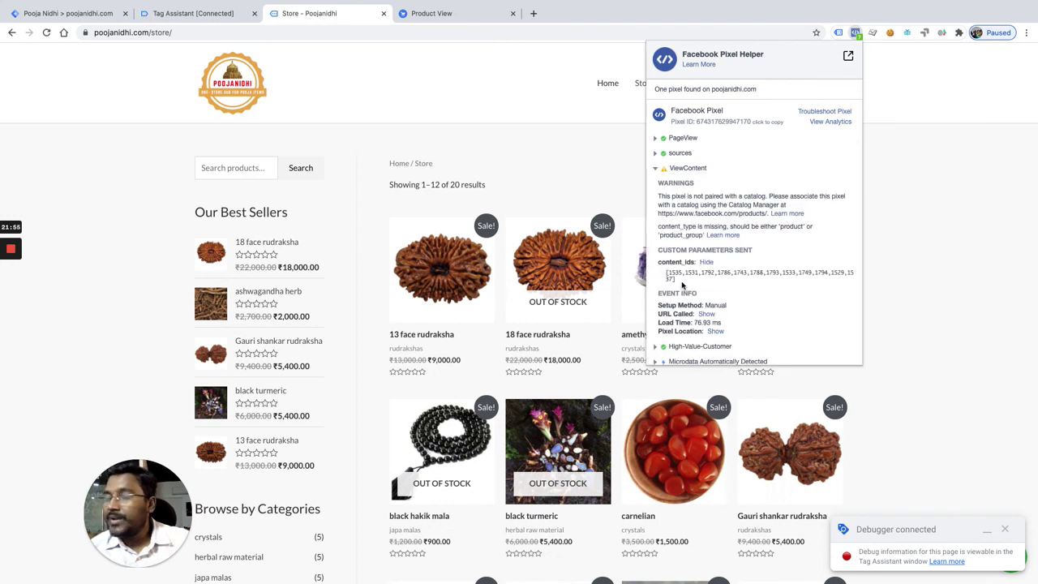